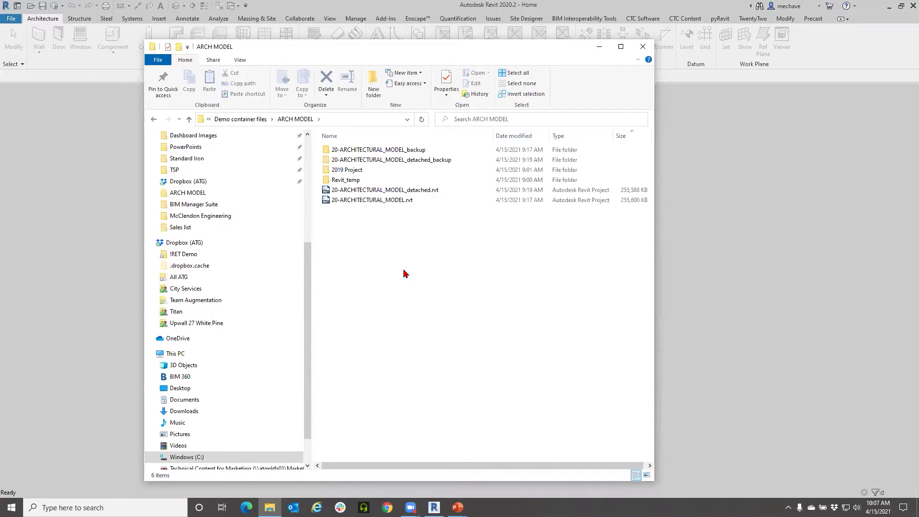
Step: Review the Revit file properties of 20-ARCHITECTURAL_MODEL.rvt, including its version and worksharing details, and close them
{"action": "right_click", "coordinate": [371, 201]}
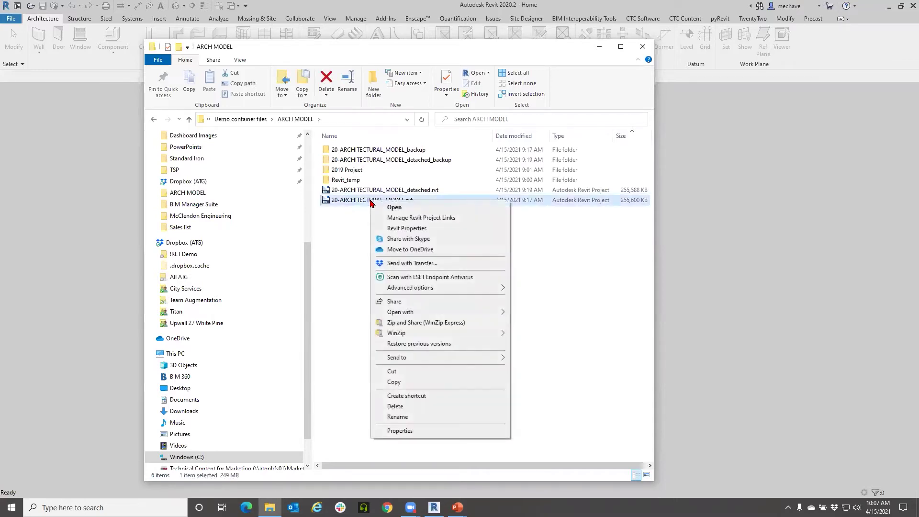
{"action": "left_click", "coordinate": [408, 233]}
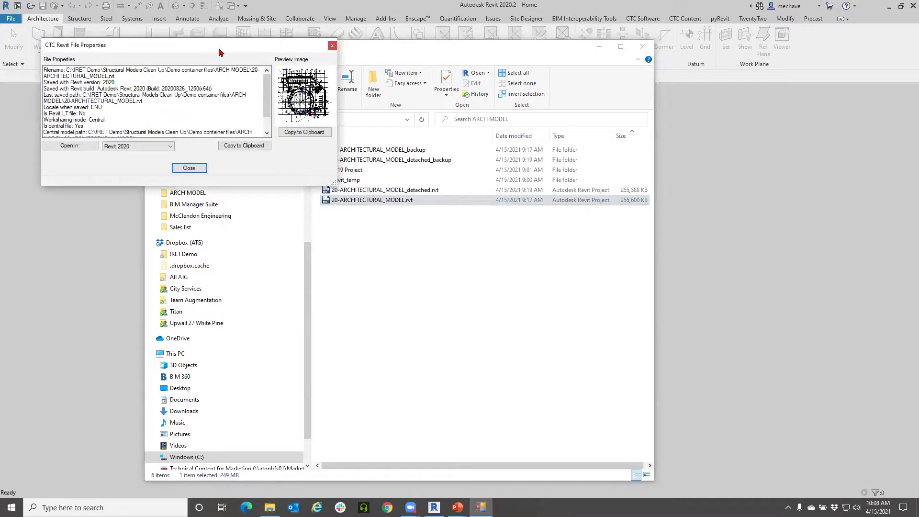
{"action": "left_click_drag", "start_coordinate": [222, 53], "coordinate": [379, 84]}
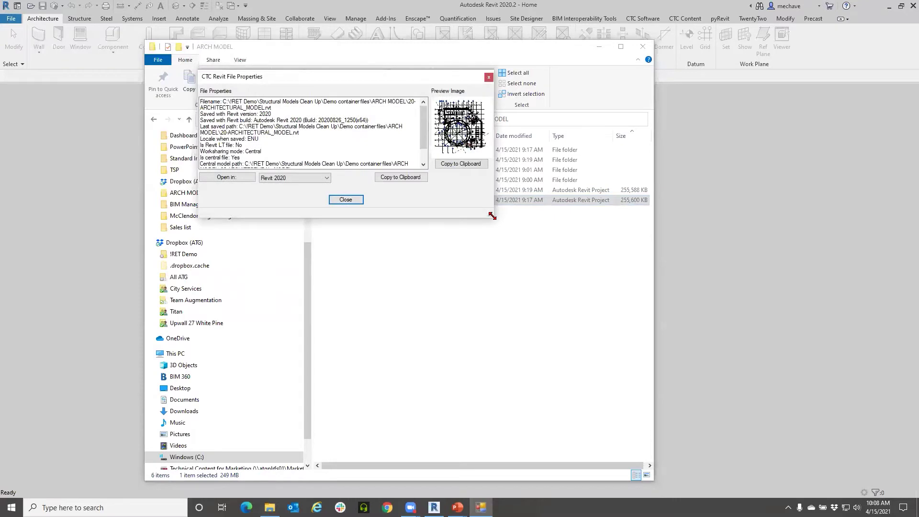
{"action": "scroll", "coordinate": [288, 111], "scroll_direction": "down", "scroll_amount": 1}
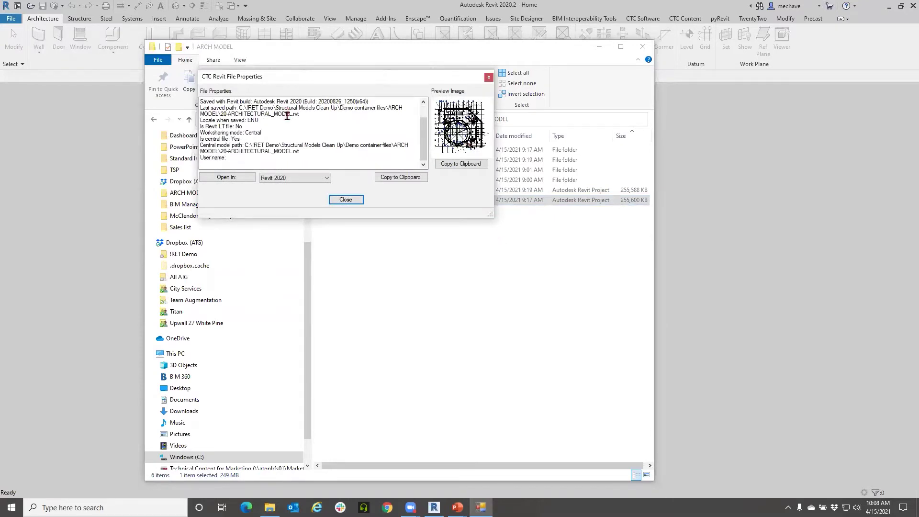
{"action": "left_click_drag", "start_coordinate": [254, 126], "coordinate": [200, 126]}
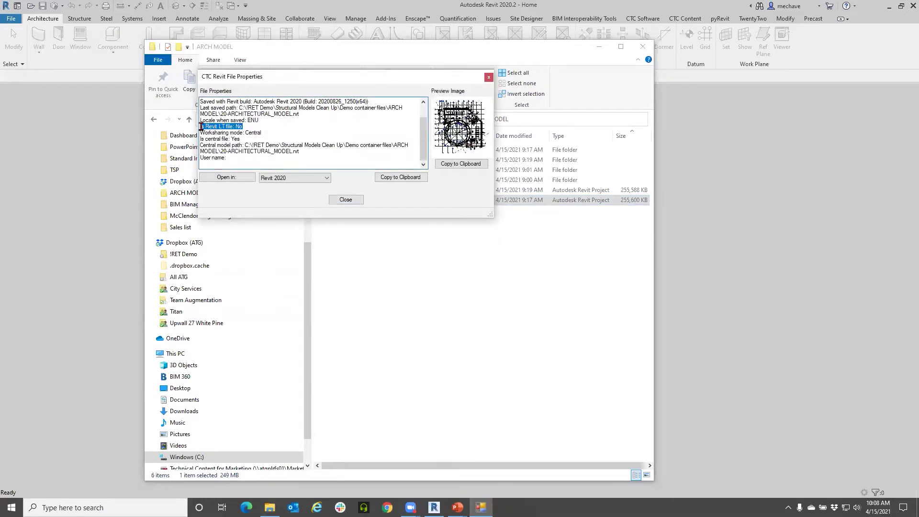
{"action": "left_click_drag", "start_coordinate": [200, 127], "coordinate": [205, 126]}
{"action": "left_click_drag", "start_coordinate": [346, 201], "coordinate": [418, 294]}
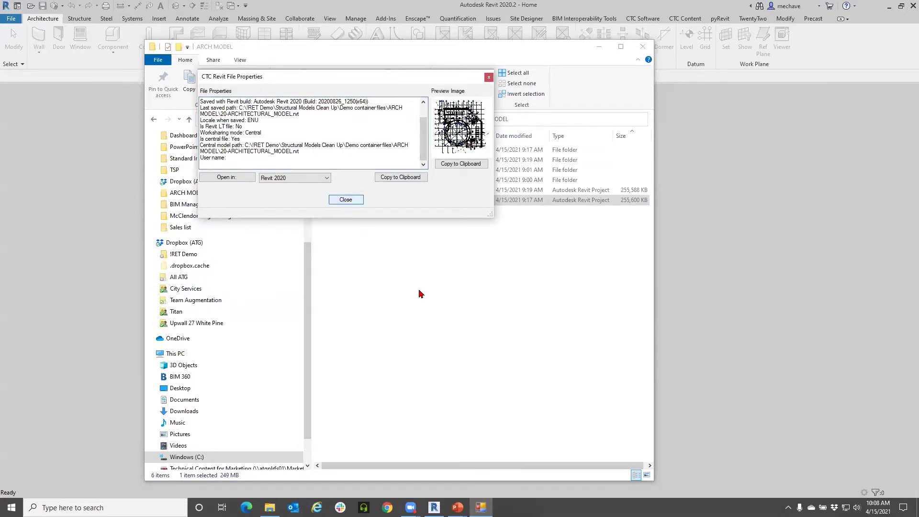
{"action": "left_click", "coordinate": [347, 201]}
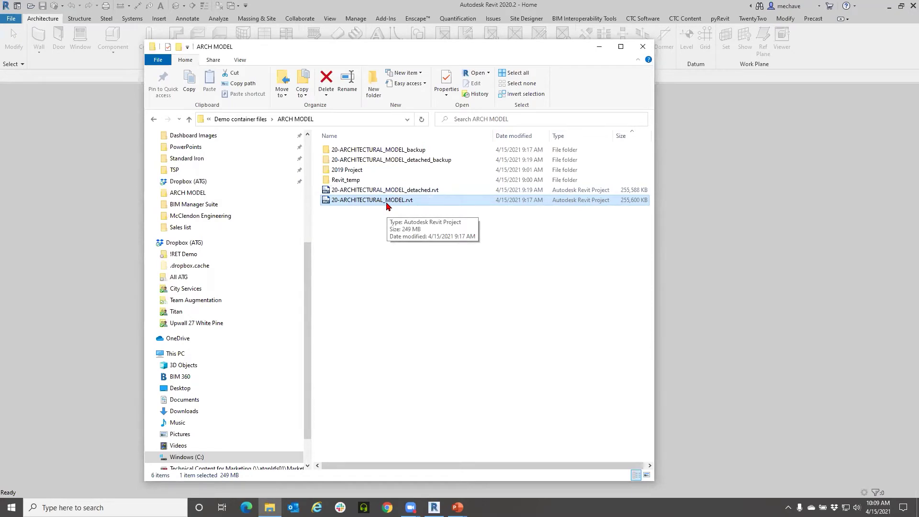
Step: Compare the detached model file with the original in the ARCH MODEL folder, and close the folder window
{"action": "left_click", "coordinate": [411, 192]}
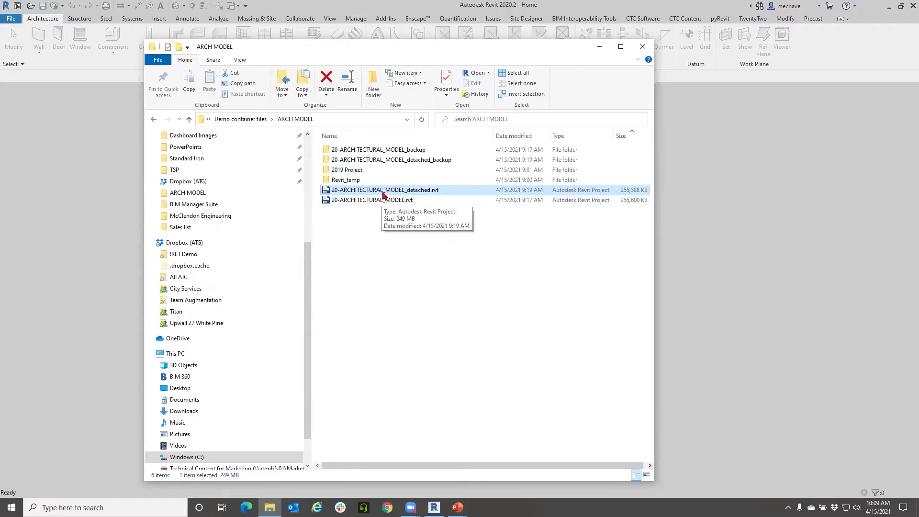
{"action": "left_click_drag", "start_coordinate": [654, 148], "coordinate": [732, 148]}
{"action": "left_click_drag", "start_coordinate": [535, 52], "coordinate": [445, 47]}
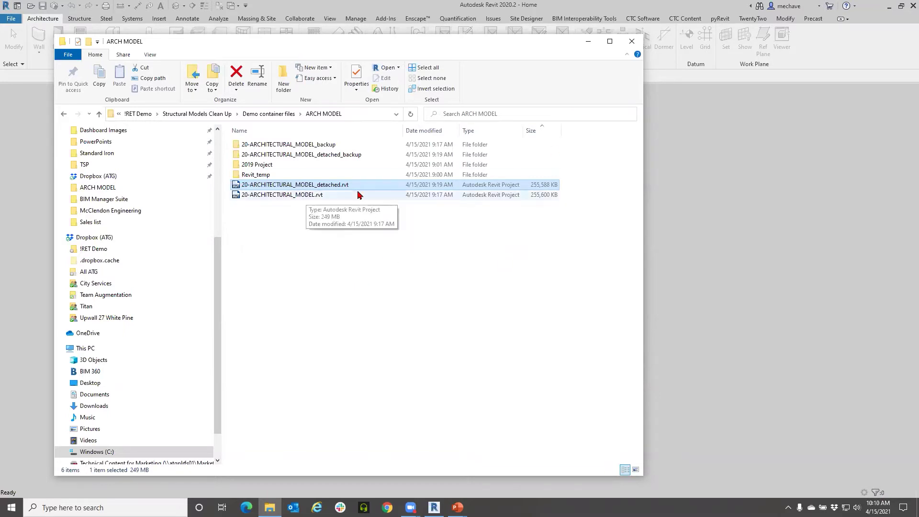
{"action": "left_click", "coordinate": [632, 41]}
Step: Open 20-ARCHITECTURAL_MODEL_detached.rvt without creating a new local file, ignoring the unresolved references
{"action": "left_click", "coordinate": [11, 18]}
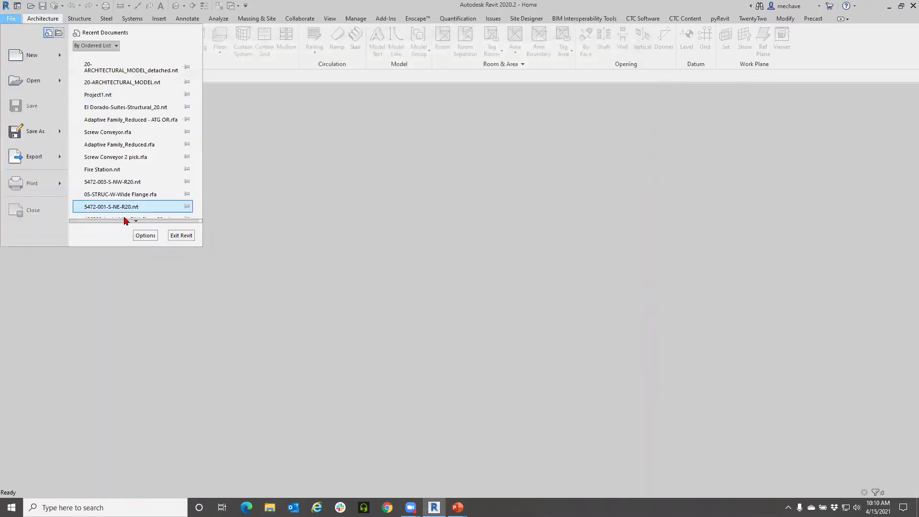
{"action": "left_click", "coordinate": [34, 86]}
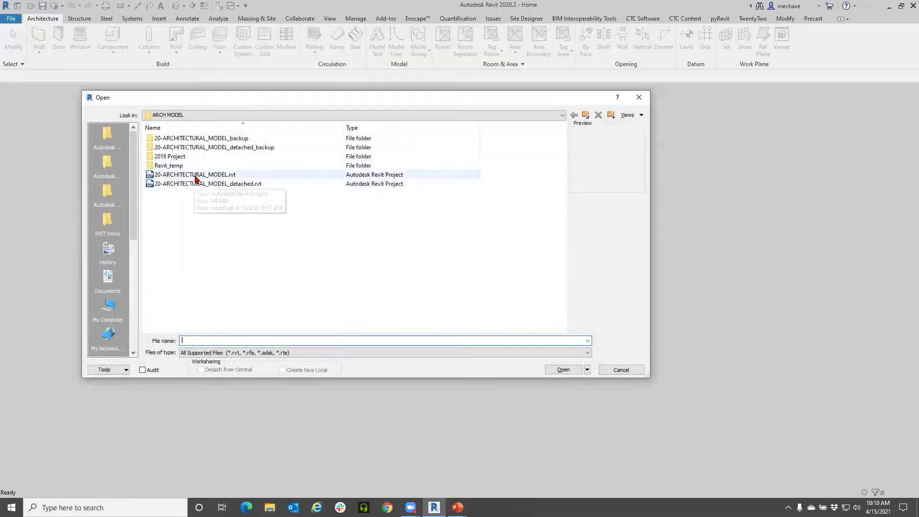
{"action": "left_click", "coordinate": [211, 184]}
{"action": "left_click", "coordinate": [300, 370]}
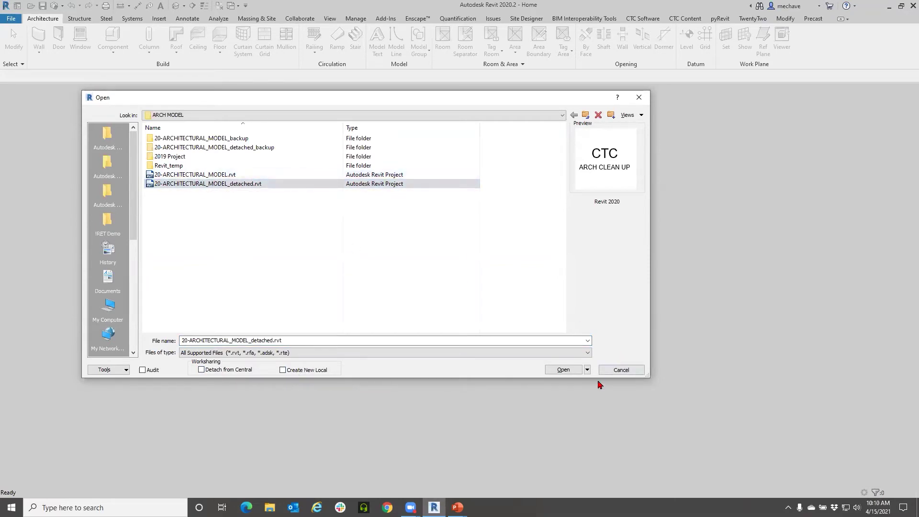
{"action": "left_click", "coordinate": [563, 371]}
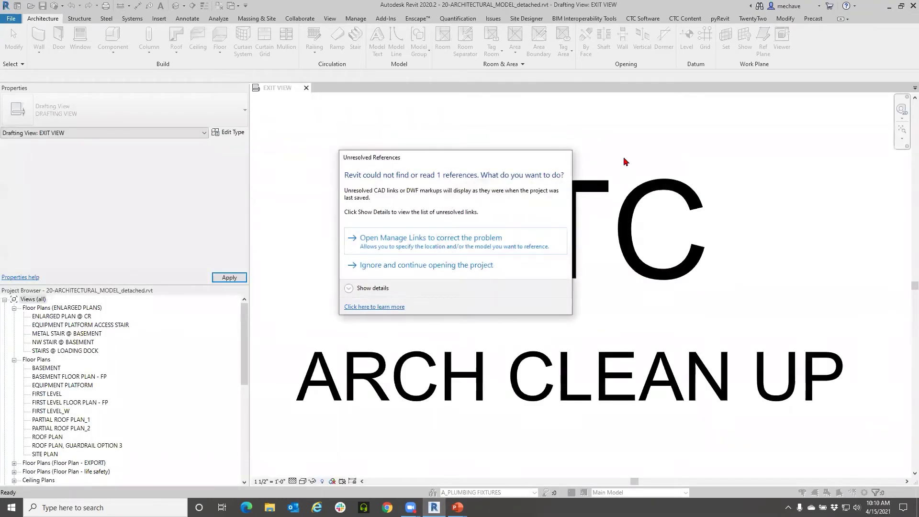
{"action": "left_click", "coordinate": [400, 269]}
{"action": "middle_click_drag", "start_coordinate": [416, 295], "coordinate": [436, 292]}
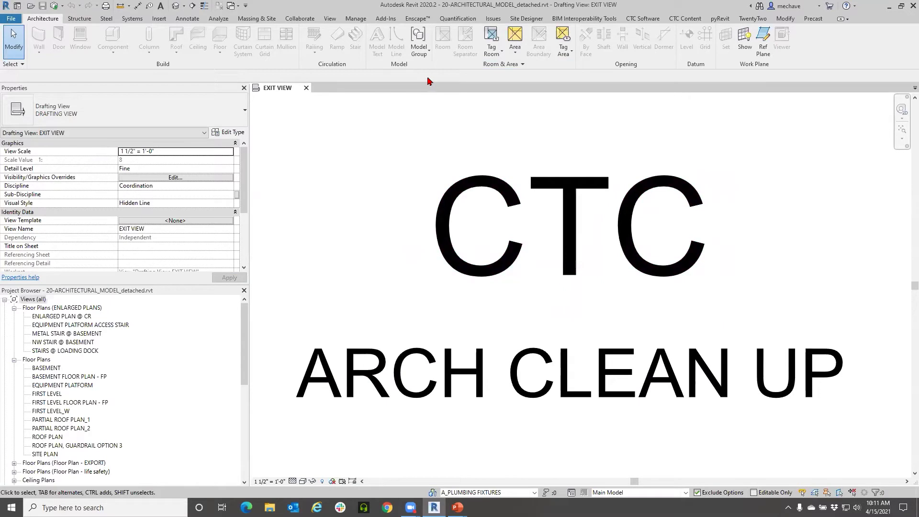
Step: Display the CTC Software tools, float the CTC BIM Manager Suite group over the drawing area, and return it to its place
{"action": "left_click", "coordinate": [639, 19]}
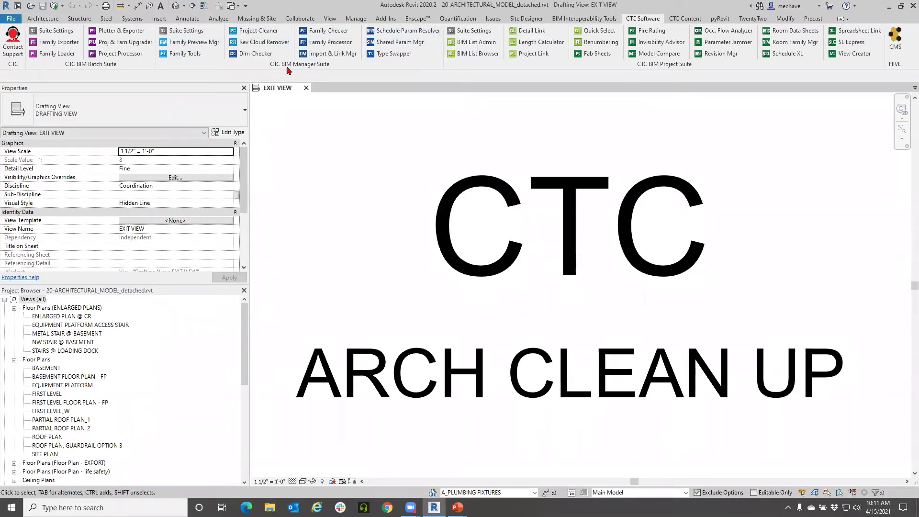
{"action": "left_click_drag", "start_coordinate": [296, 69], "coordinate": [319, 129]}
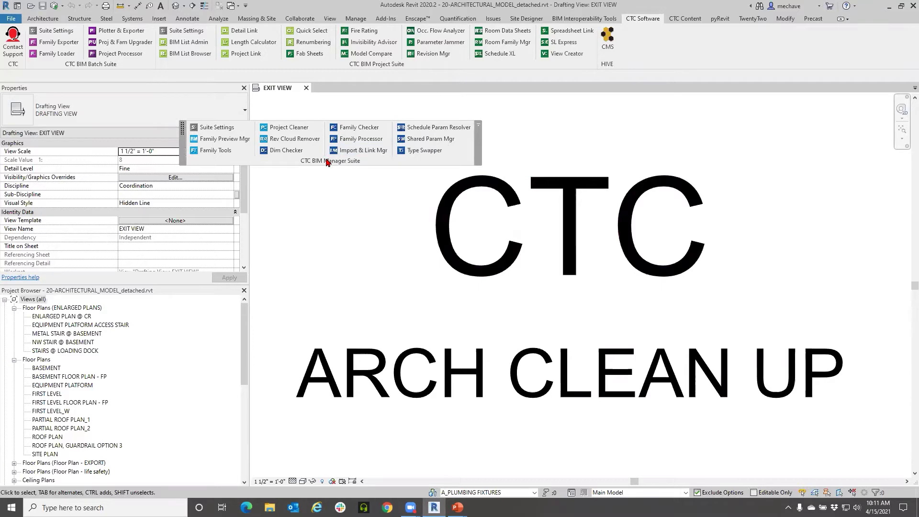
{"action": "left_click", "coordinate": [479, 125]}
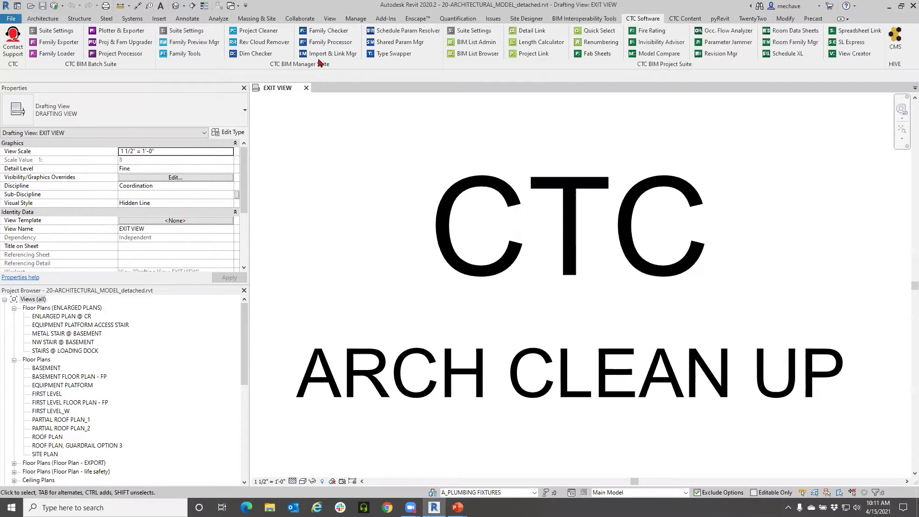
Step: Review the views, view templates and filters categories in Project Cleaner, and close it without removing anything
{"action": "left_click", "coordinate": [256, 30]}
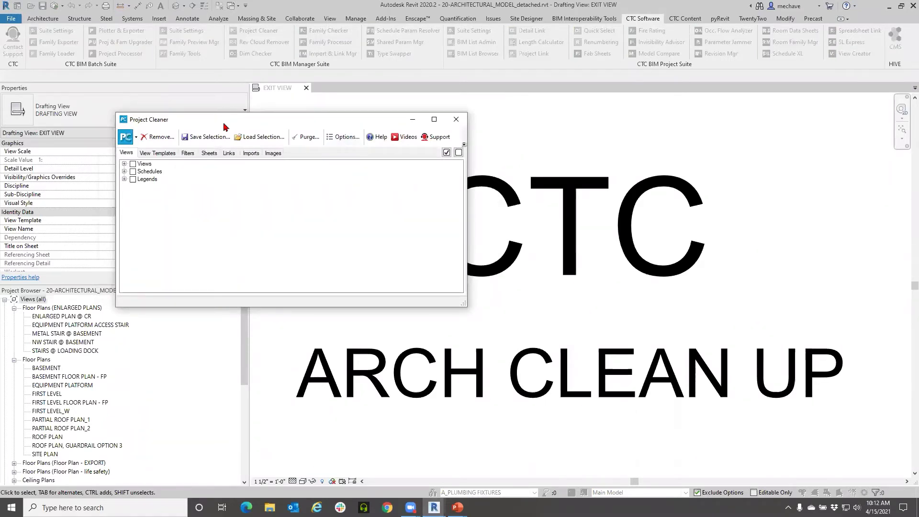
{"action": "left_click_drag", "start_coordinate": [223, 124], "coordinate": [300, 126]}
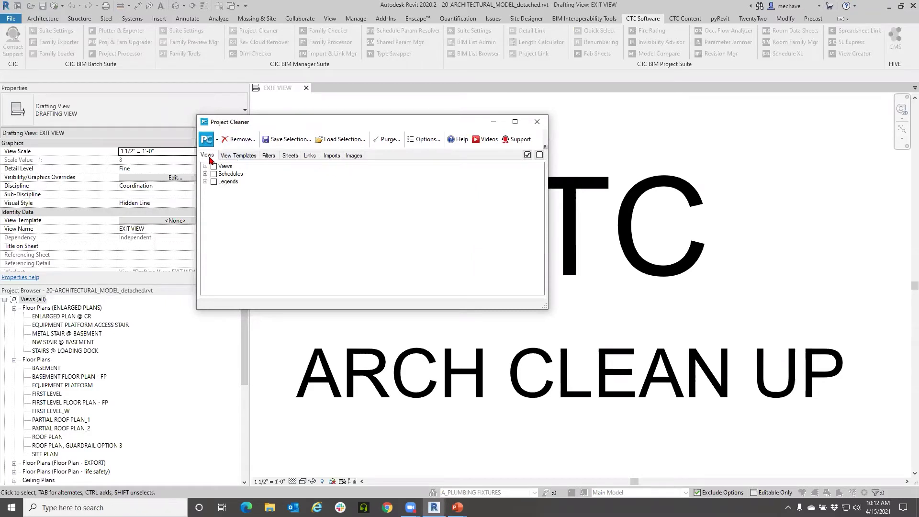
{"action": "left_click", "coordinate": [234, 157]}
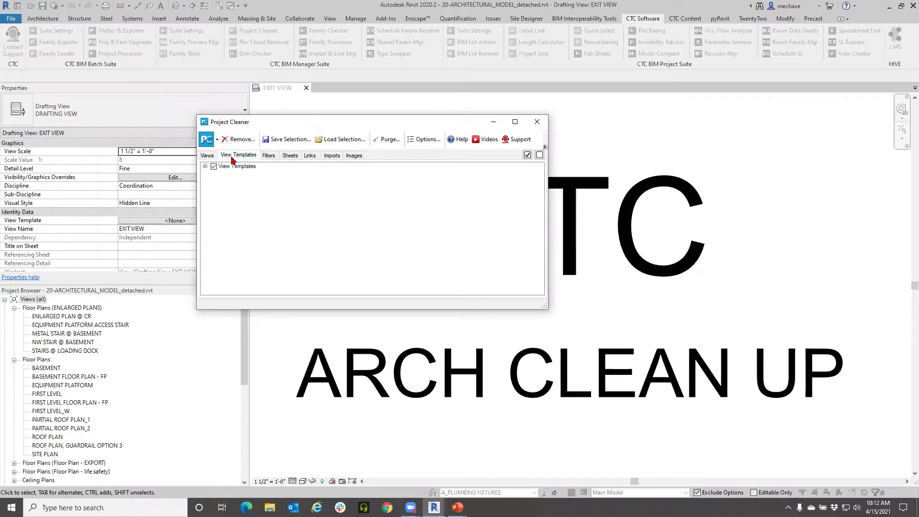
{"action": "left_click", "coordinate": [269, 161]}
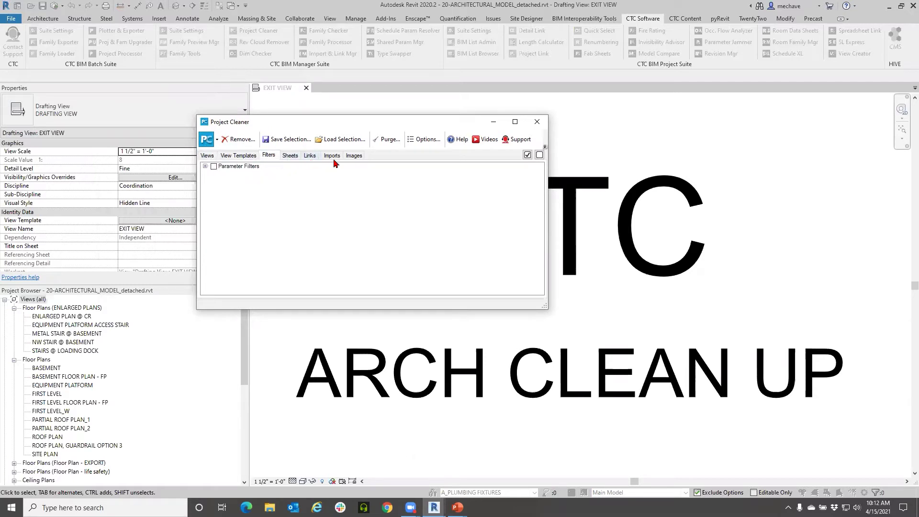
{"action": "left_click", "coordinate": [209, 157]}
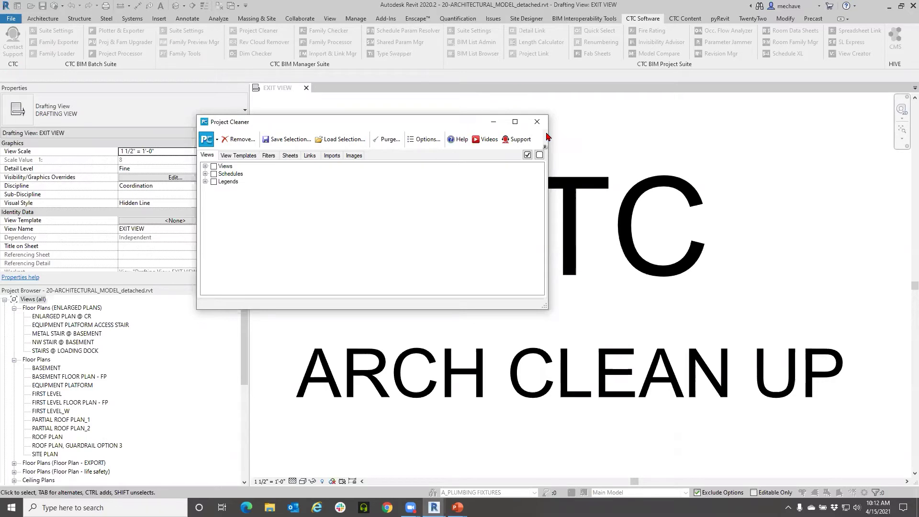
{"action": "left_click", "coordinate": [537, 122]}
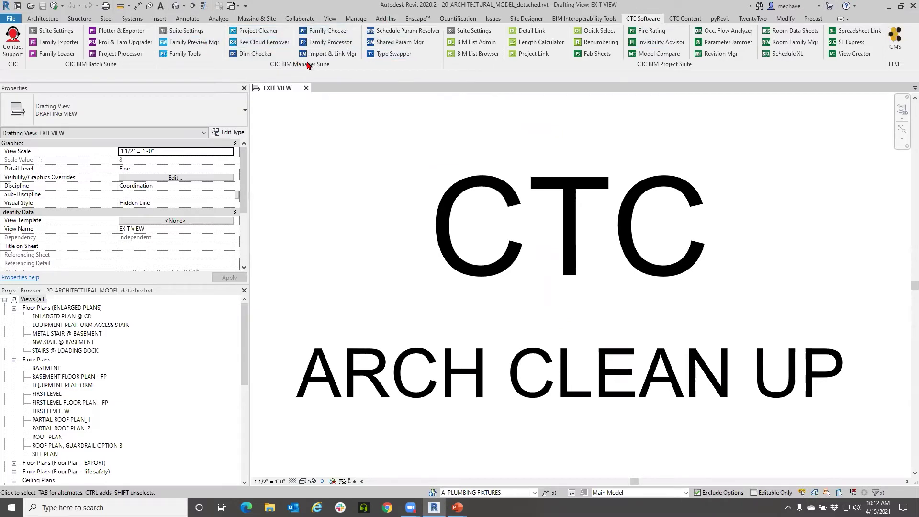
Step: Save the CTC BIM Manager Suite settings with small icons enabled for ungrouped tools, and close the settings
{"action": "left_click", "coordinate": [180, 32]}
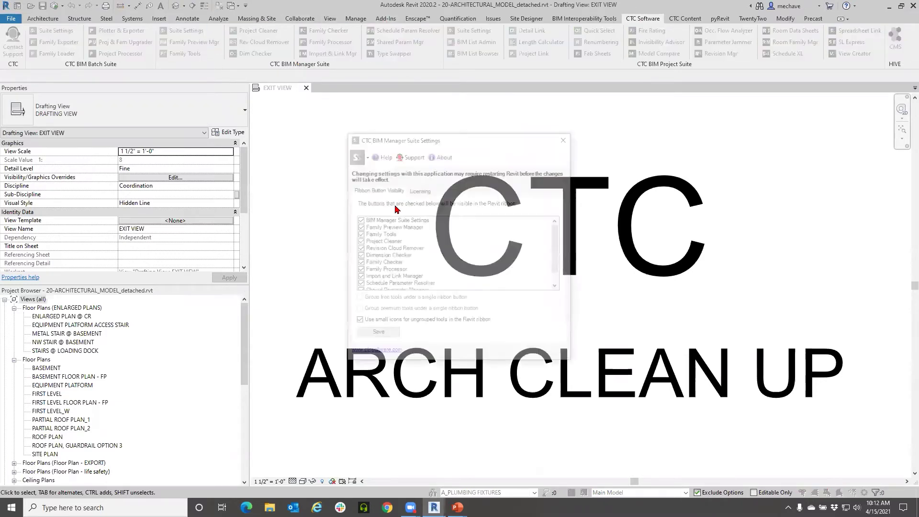
{"action": "left_click_drag", "start_coordinate": [410, 322], "coordinate": [408, 372]}
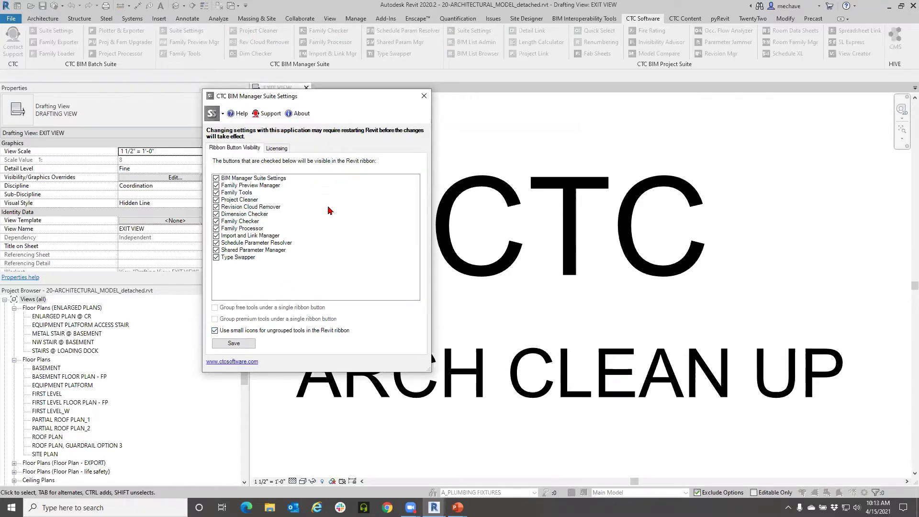
{"action": "left_click", "coordinate": [215, 330]}
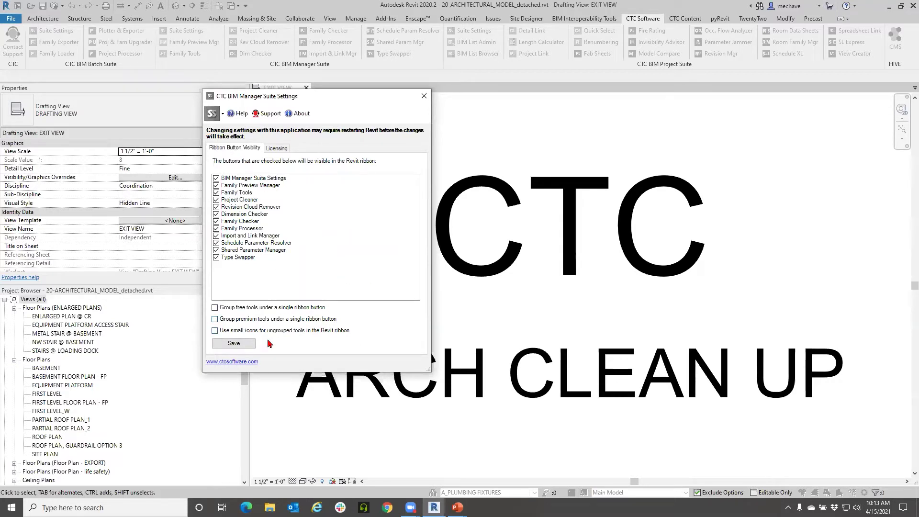
{"action": "left_click", "coordinate": [215, 331]}
{"action": "left_click", "coordinate": [237, 343]}
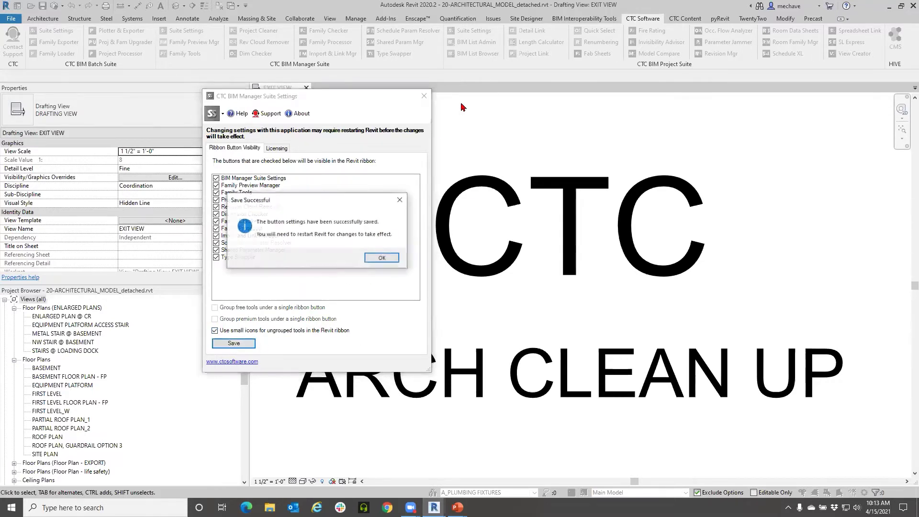
{"action": "left_click", "coordinate": [382, 258]}
{"action": "left_click", "coordinate": [424, 96]}
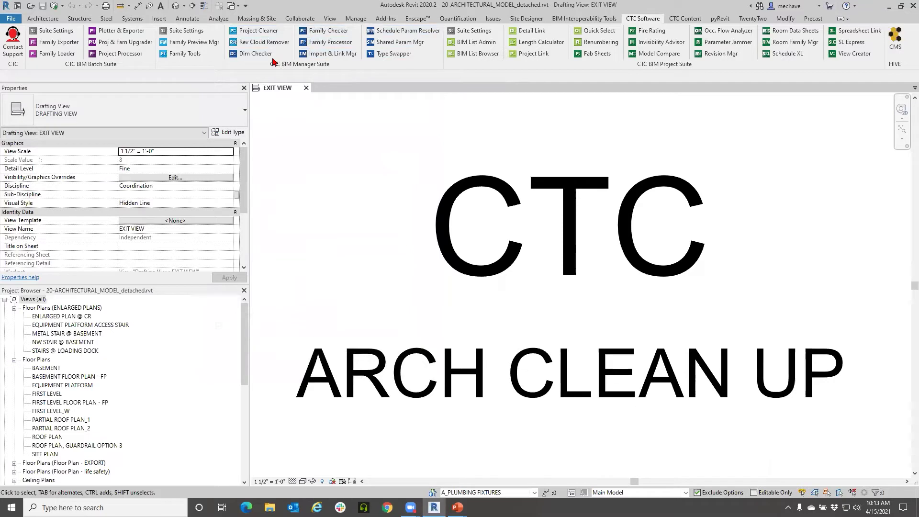
Step: Open Type Swapper and look through the duplicate families with their categories and proposed replacements
{"action": "left_click", "coordinate": [398, 54]}
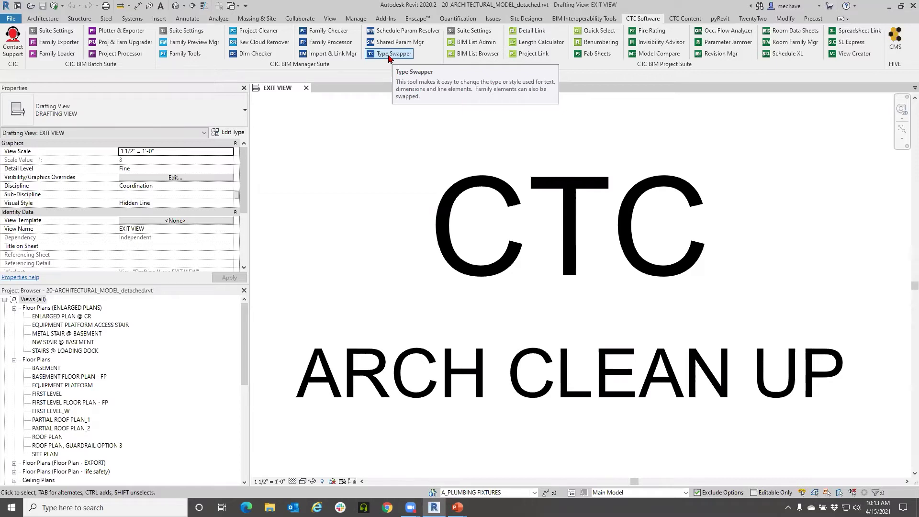
{"action": "left_click", "coordinate": [401, 57]}
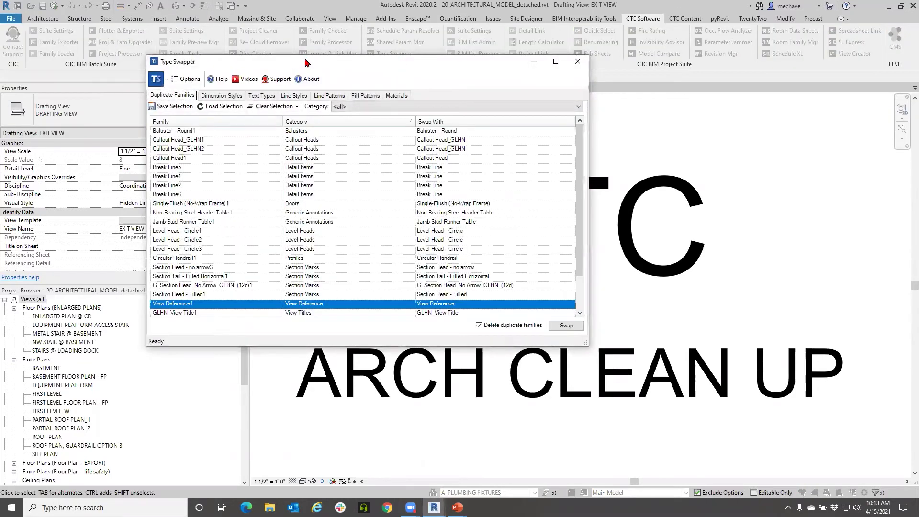
{"action": "left_click_drag", "start_coordinate": [306, 62], "coordinate": [320, 65]}
{"action": "scroll", "coordinate": [280, 216], "scroll_direction": "down", "scroll_amount": 1}
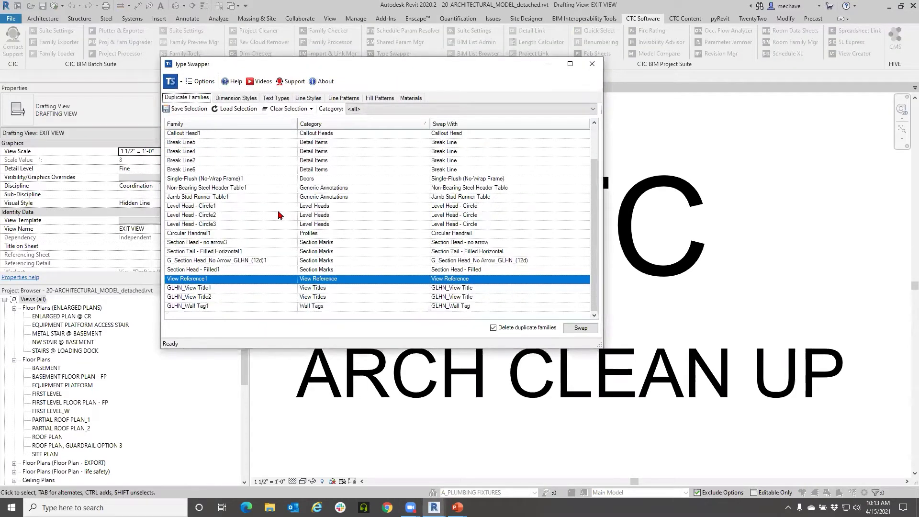
{"action": "scroll", "coordinate": [235, 292], "scroll_direction": "up", "scroll_amount": 1}
{"action": "scroll", "coordinate": [226, 199], "scroll_direction": "down", "scroll_amount": 1}
{"action": "scroll", "coordinate": [208, 210], "scroll_direction": "up", "scroll_amount": 1}
{"action": "left_click", "coordinate": [193, 180]}
Step: Examine the dimension styles and line styles in Type Swapper, and check the available replacements for the 1-Floor Pat line style
{"action": "left_click", "coordinate": [238, 99]}
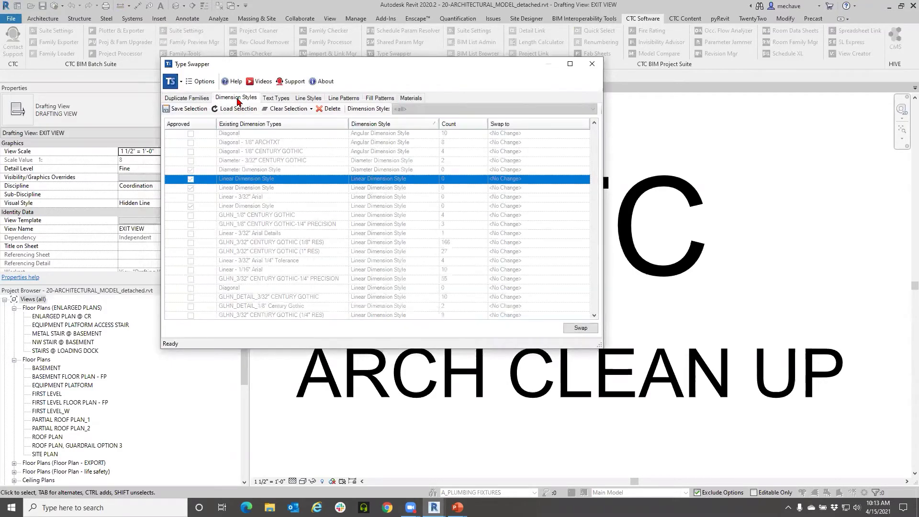
{"action": "left_click", "coordinate": [307, 98]}
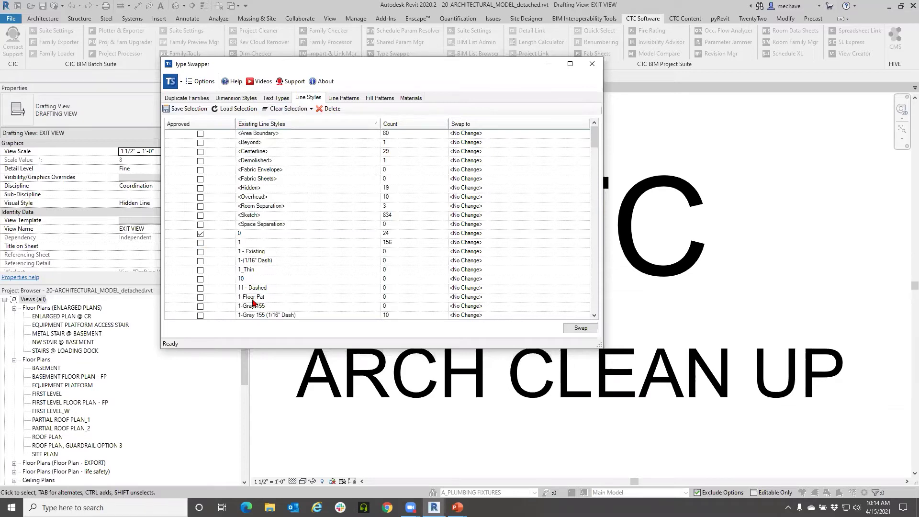
{"action": "left_click", "coordinate": [567, 297]}
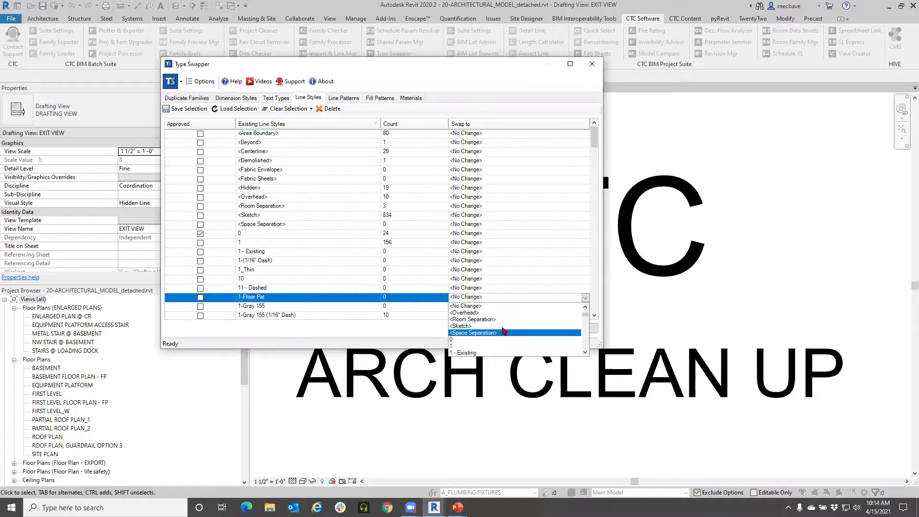
{"action": "left_click", "coordinate": [400, 300]}
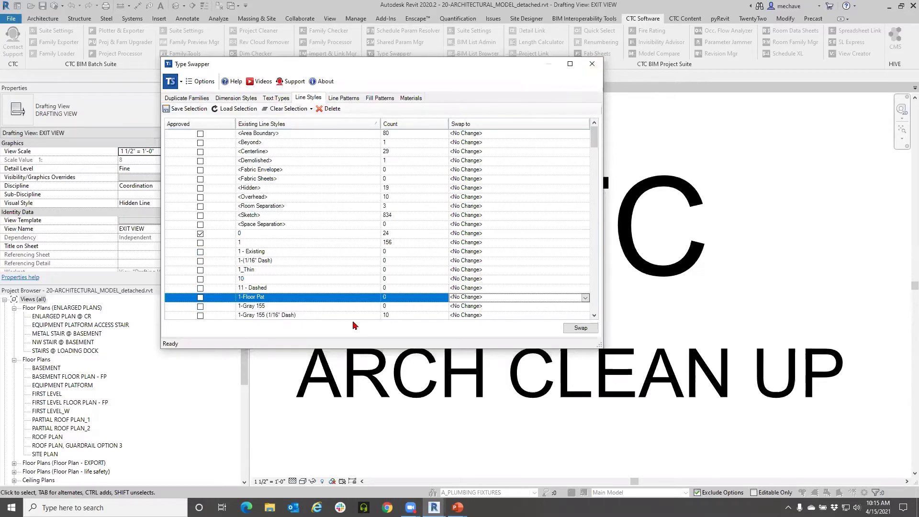
Step: Close Type Swapper, and open Project Cleaner and close it without removing anything
{"action": "left_click", "coordinate": [593, 63]}
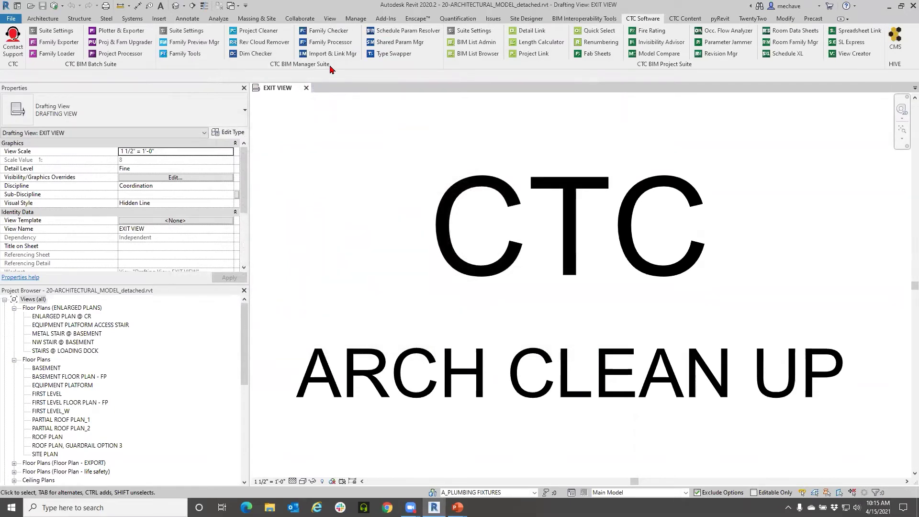
{"action": "left_click", "coordinate": [258, 30]}
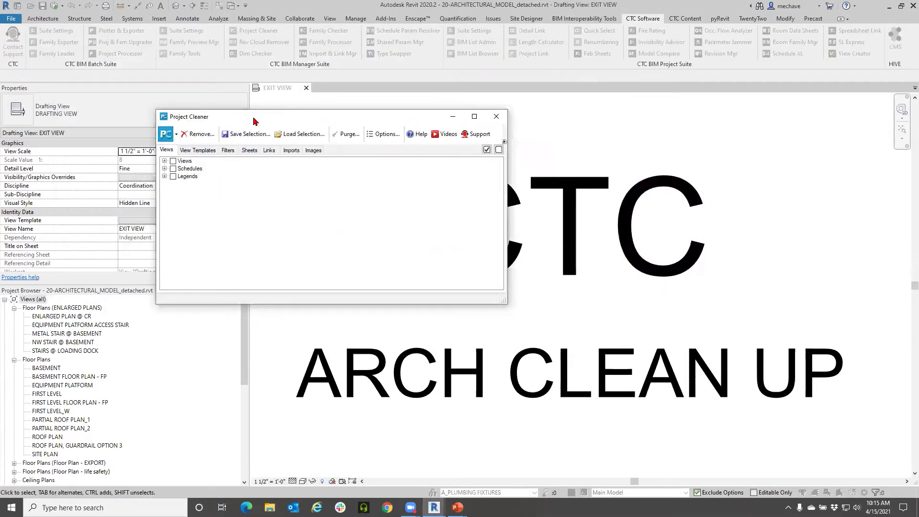
{"action": "left_click_drag", "start_coordinate": [254, 121], "coordinate": [294, 136]}
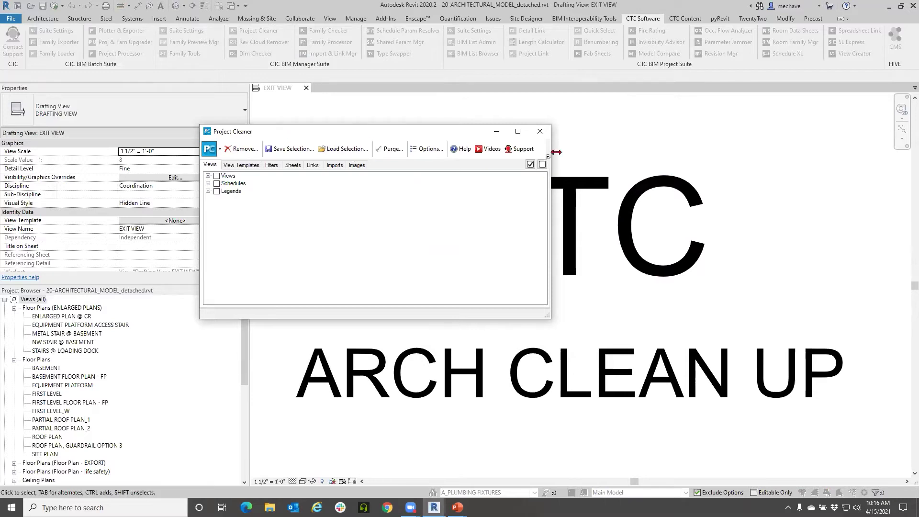
{"action": "left_click", "coordinate": [539, 131]}
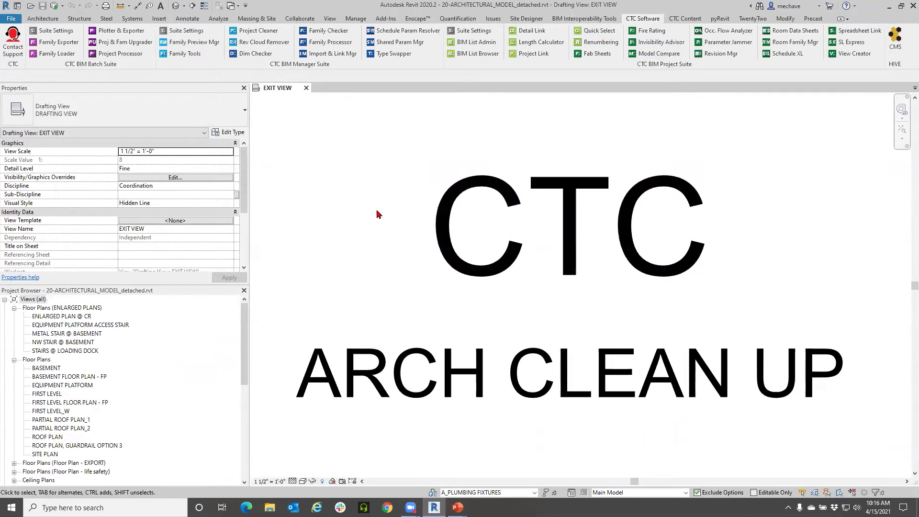
Step: Look at the Visibility/Graphic Overrides of the EXIT VIEW drafting view and close them without changes
{"action": "key", "text": "v"}
{"action": "key", "text": "v"}
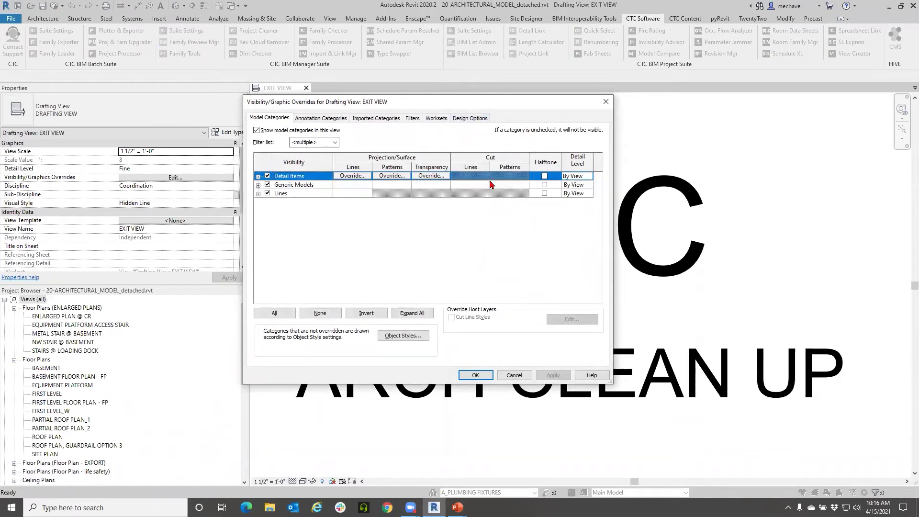
{"action": "left_click", "coordinate": [606, 102]}
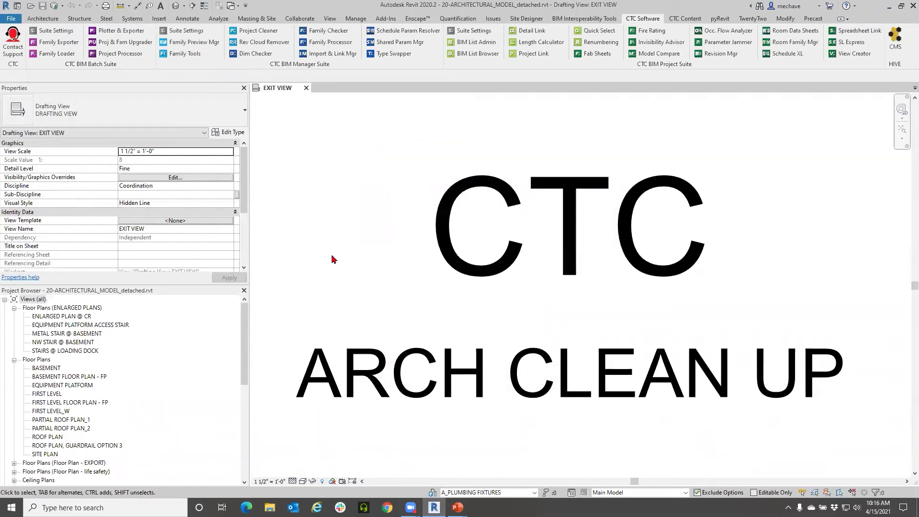
Step: Open Project Cleaner and mark all views, schedules and legends for removal, leaving out 3D View 9
{"action": "left_click", "coordinate": [266, 31]}
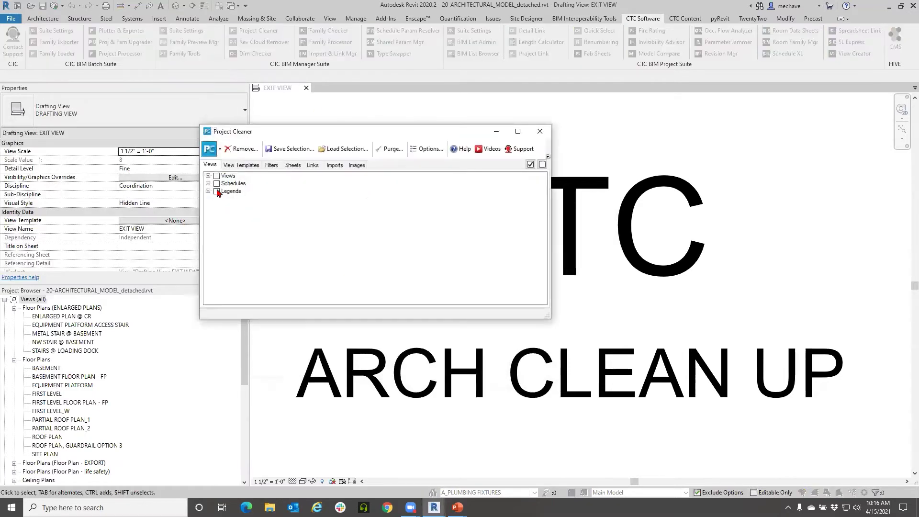
{"action": "left_click", "coordinate": [216, 176]}
{"action": "left_click", "coordinate": [216, 183]}
{"action": "left_click", "coordinate": [216, 191]}
{"action": "left_click", "coordinate": [209, 177]}
{"action": "left_click", "coordinate": [217, 183]}
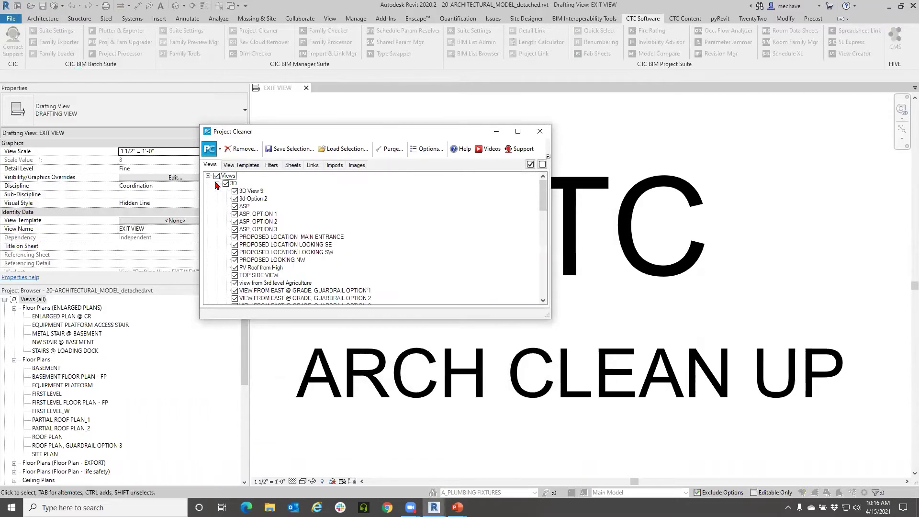
{"action": "left_click", "coordinate": [234, 191]}
{"action": "left_click", "coordinate": [208, 176]}
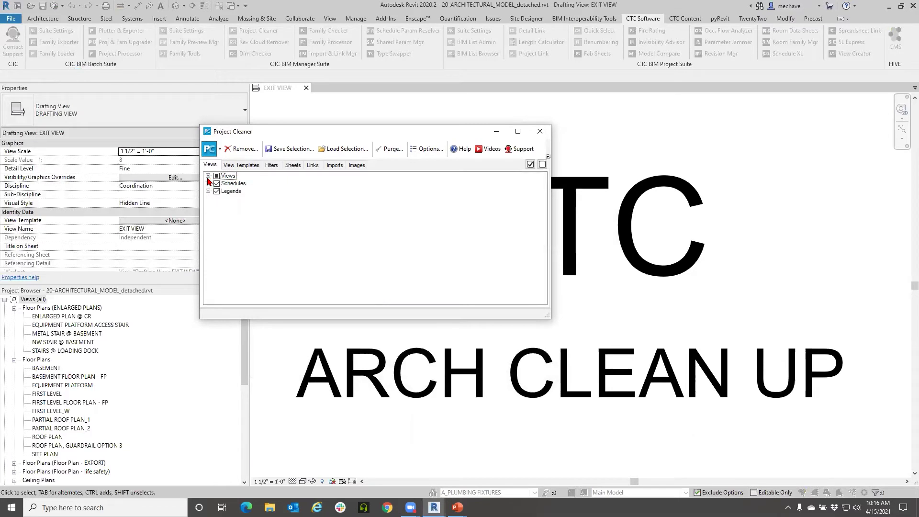
Step: Exclude the BASEMENT floor plan from the views marked for removal
{"action": "left_click", "coordinate": [209, 176]}
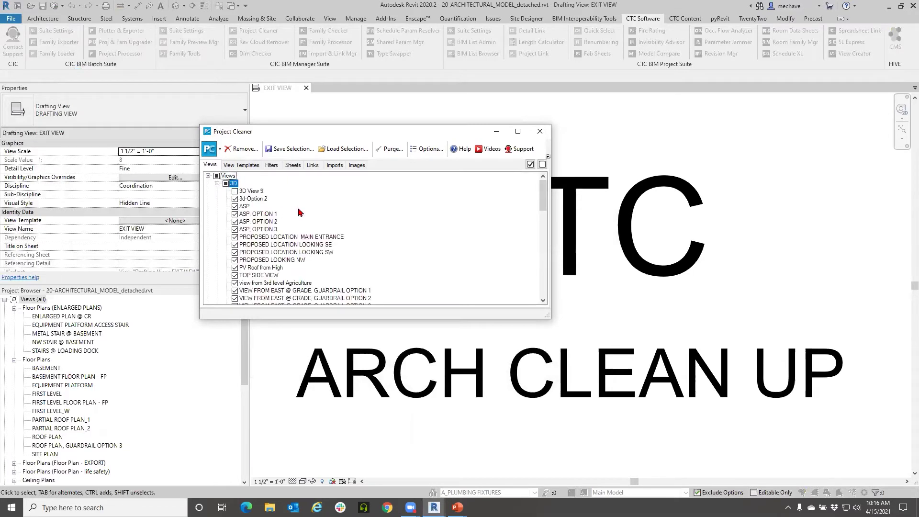
{"action": "scroll", "coordinate": [300, 213], "scroll_direction": "down", "scroll_amount": 8}
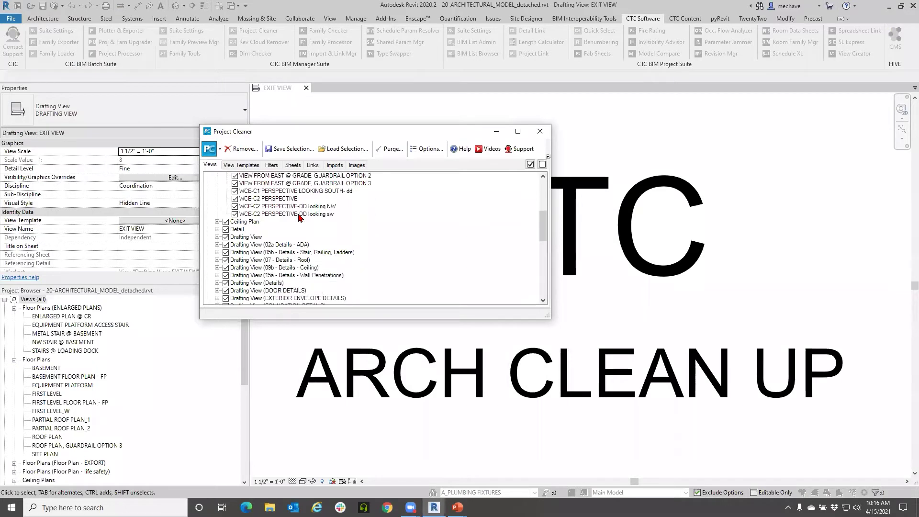
{"action": "scroll", "coordinate": [298, 221], "scroll_direction": "down", "scroll_amount": 3}
{"action": "left_click", "coordinate": [217, 229]}
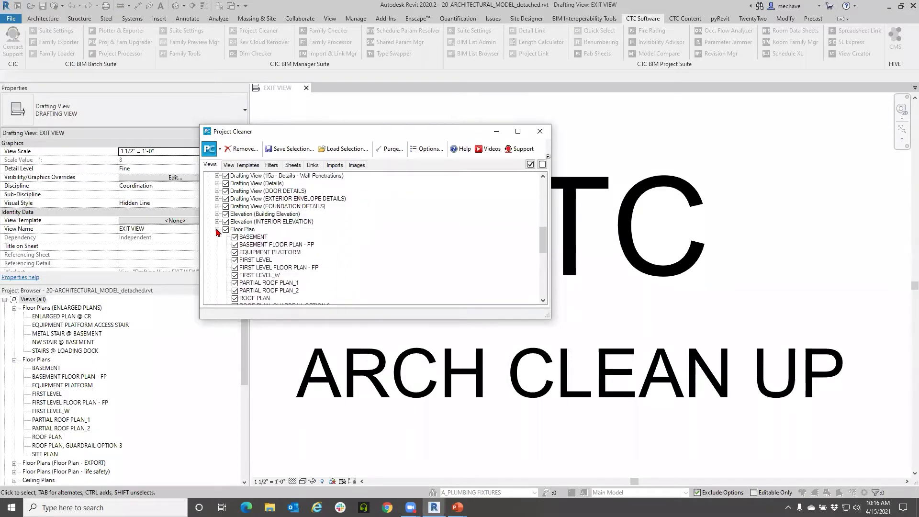
{"action": "left_click", "coordinate": [234, 237]}
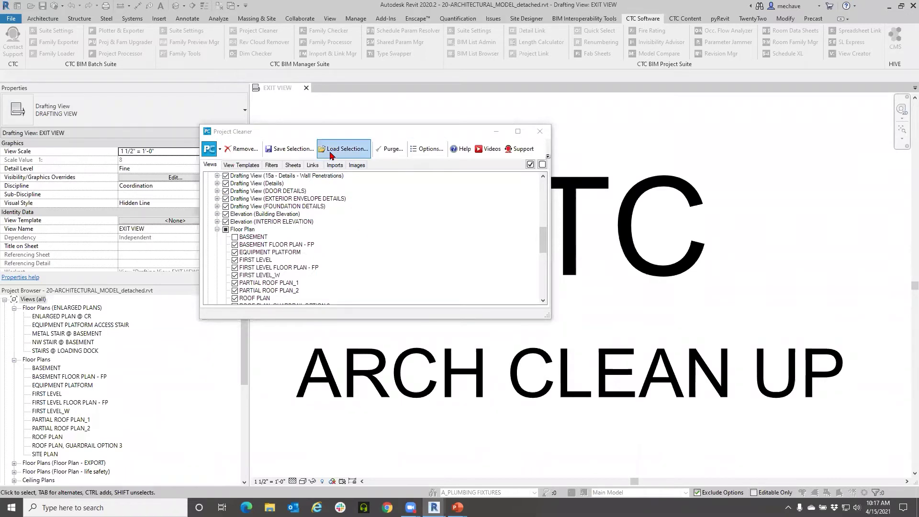
Step: Review the view groups marked for removal, checking the exclusions in the 3D and Floor Plan groups
{"action": "left_click", "coordinate": [218, 229]}
{"action": "scroll", "coordinate": [241, 228], "scroll_direction": "up", "scroll_amount": 8}
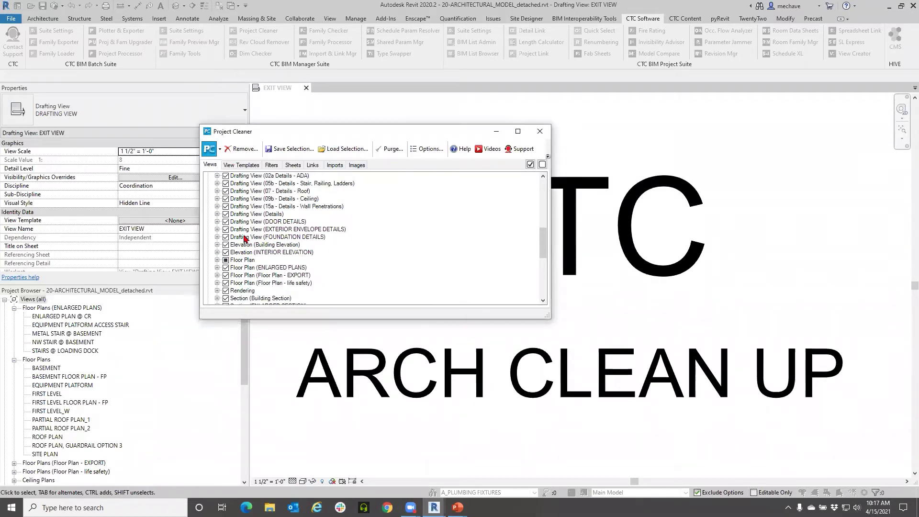
{"action": "scroll", "coordinate": [236, 261], "scroll_direction": "up", "scroll_amount": 3}
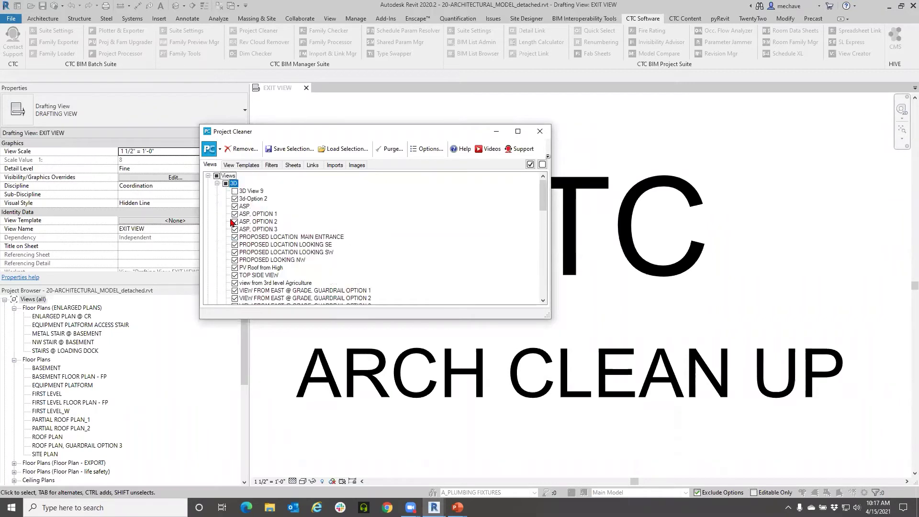
{"action": "left_click", "coordinate": [217, 184]}
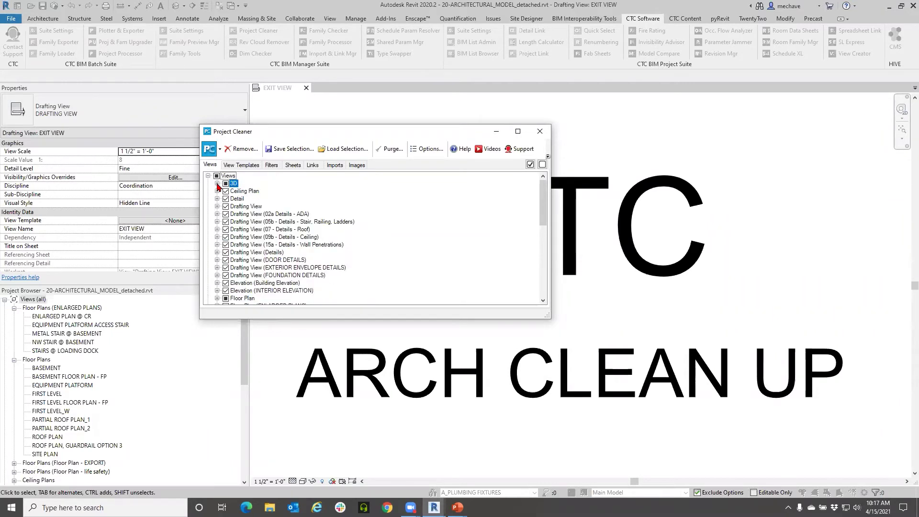
{"action": "left_click", "coordinate": [217, 184]}
{"action": "scroll", "coordinate": [250, 234], "scroll_direction": "down", "scroll_amount": 5}
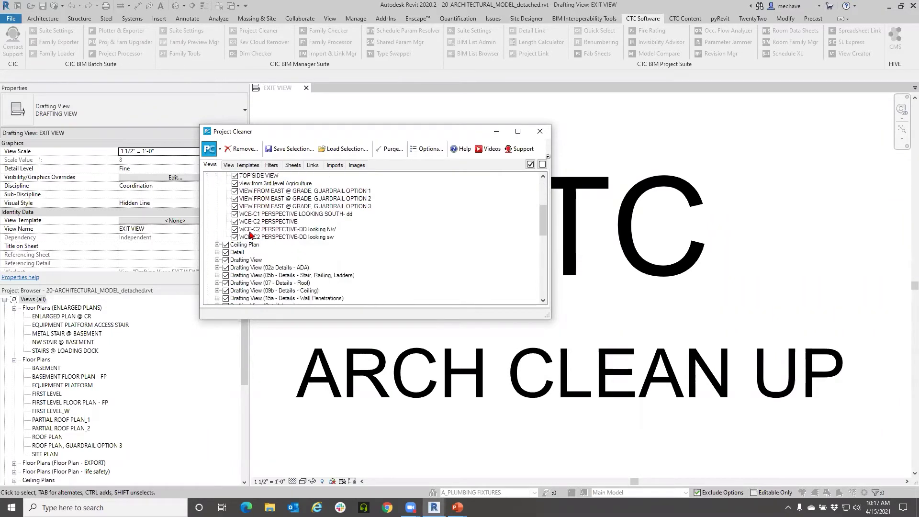
{"action": "scroll", "coordinate": [250, 234], "scroll_direction": "down", "scroll_amount": 5}
{"action": "left_click", "coordinate": [216, 229]}
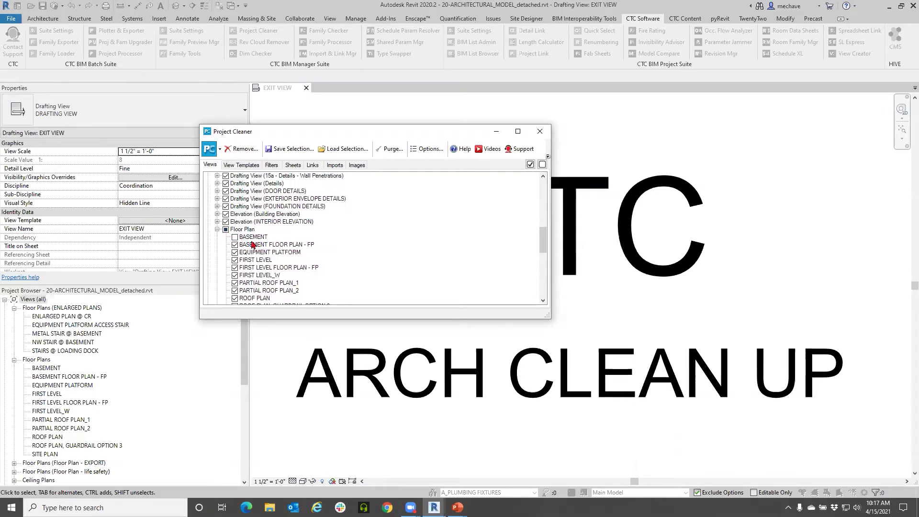
{"action": "left_click", "coordinate": [216, 229]}
{"action": "scroll", "coordinate": [242, 268], "scroll_direction": "up", "scroll_amount": 4}
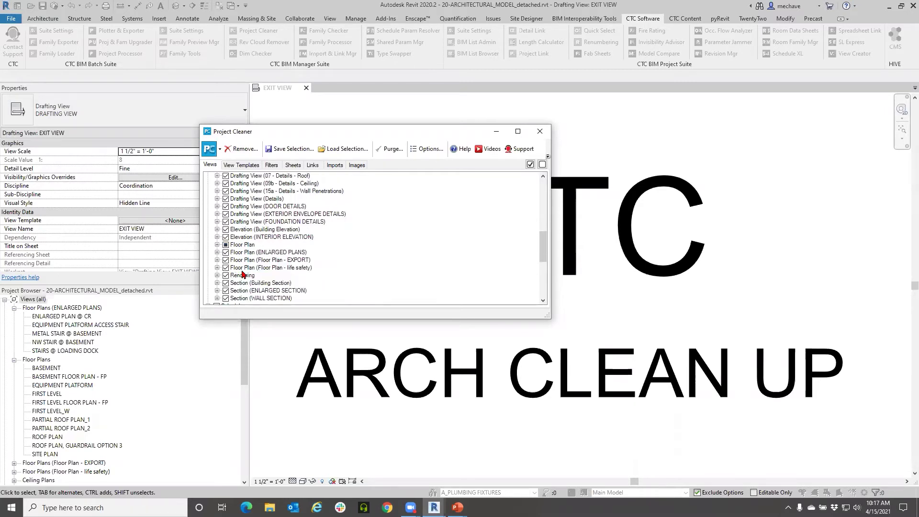
{"action": "scroll", "coordinate": [244, 277], "scroll_direction": "up", "scroll_amount": 6}
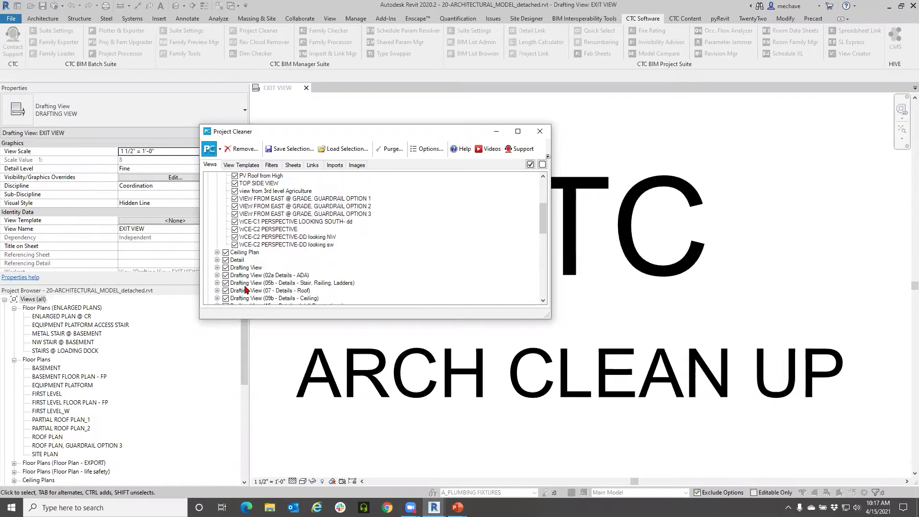
{"action": "left_click", "coordinate": [217, 183]}
{"action": "scroll", "coordinate": [257, 243], "scroll_direction": "down", "scroll_amount": 6}
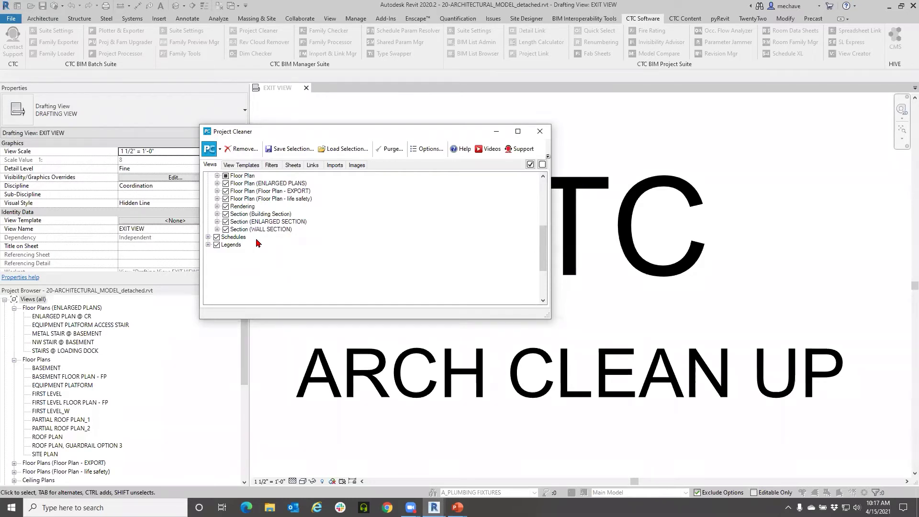
{"action": "scroll", "coordinate": [258, 243], "scroll_direction": "up", "scroll_amount": 6}
{"action": "left_click", "coordinate": [208, 175]}
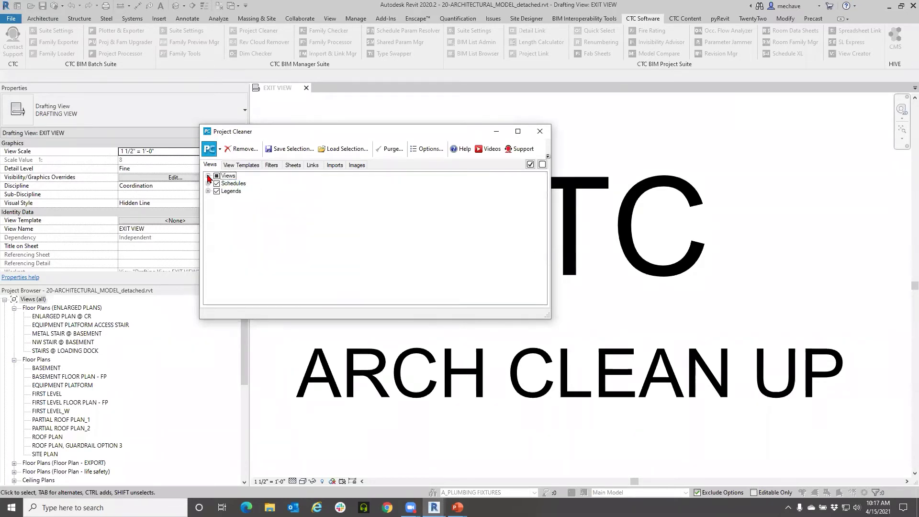
Step: Mark all view templates, parameter filters and sheets for removal
{"action": "left_click", "coordinate": [251, 164]}
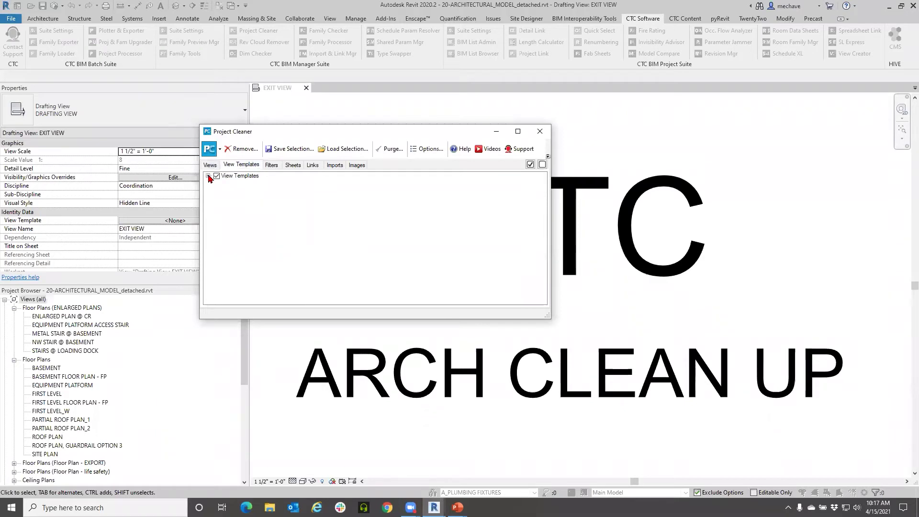
{"action": "left_click", "coordinate": [272, 165]}
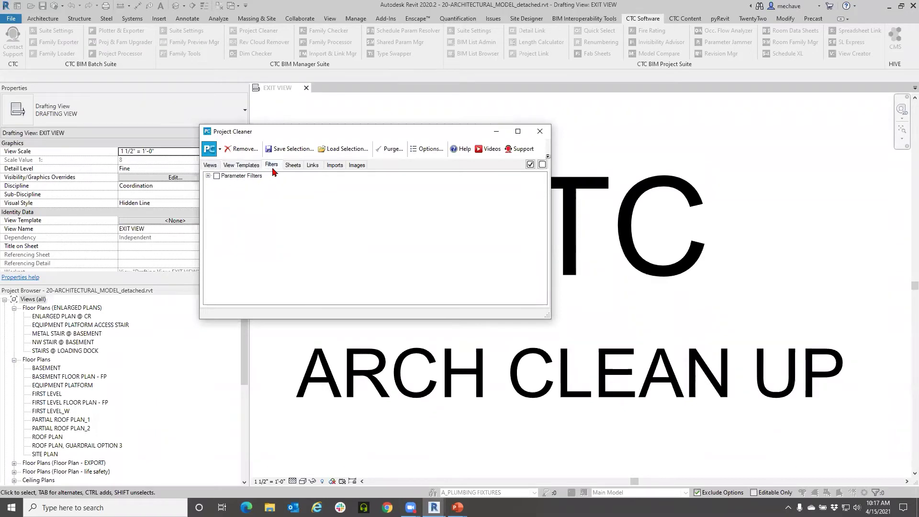
{"action": "left_click", "coordinate": [293, 165]}
{"action": "left_click", "coordinate": [216, 176]}
Step: Switch to File Explorer, check the size of 20-ARCHITECTURAL_MODEL_detached.rvt in the ARCH MODEL folder, and minimize the window
{"action": "left_click", "coordinate": [271, 507]}
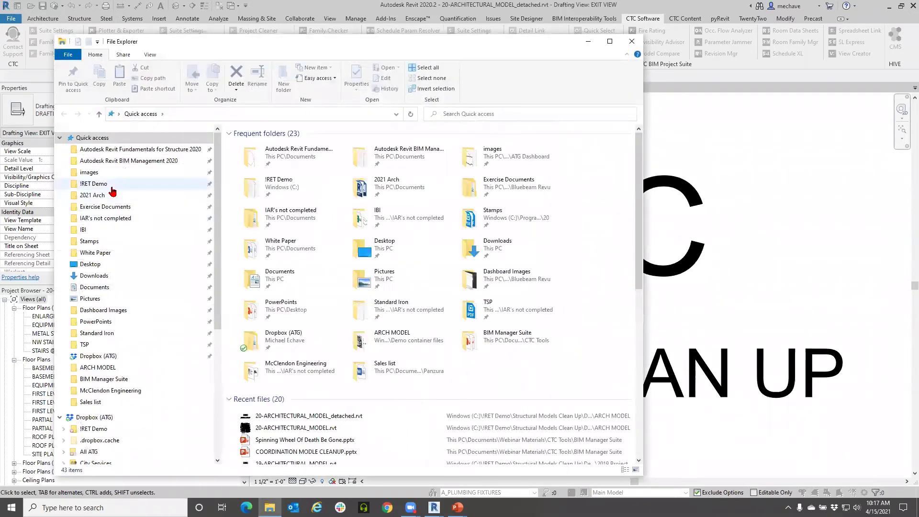
{"action": "left_click", "coordinate": [111, 186]}
{"action": "double_click", "coordinate": [277, 201]}
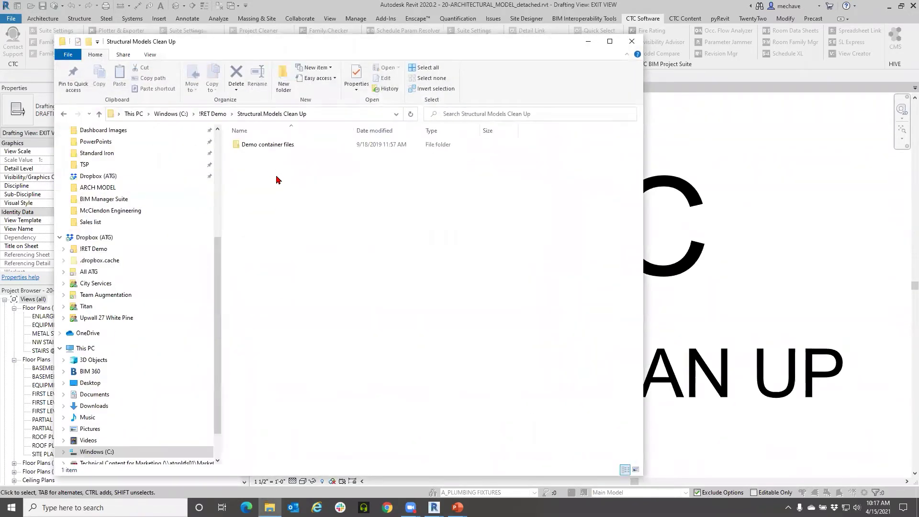
{"action": "double_click", "coordinate": [269, 145]}
{"action": "double_click", "coordinate": [277, 145]}
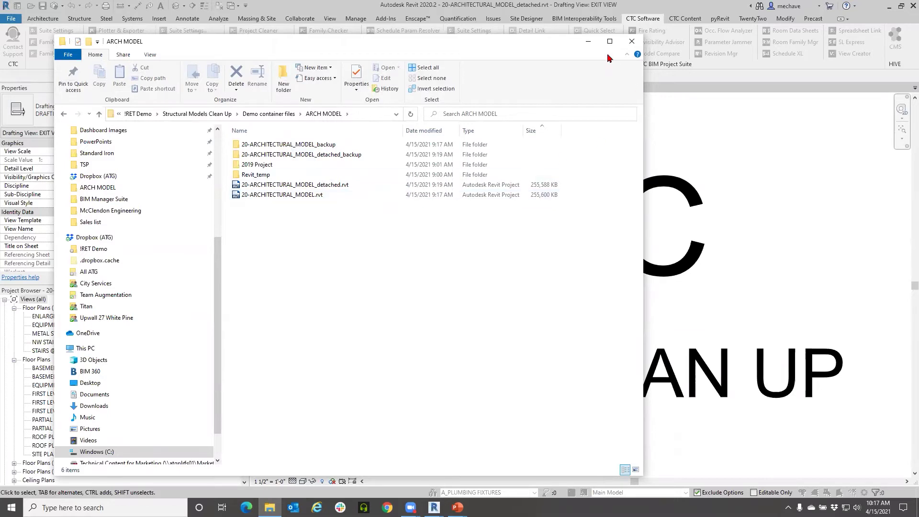
{"action": "left_click", "coordinate": [588, 41]}
Step: Mark all links and images for removal, check the imports, and return to the views list
{"action": "left_click", "coordinate": [312, 165]}
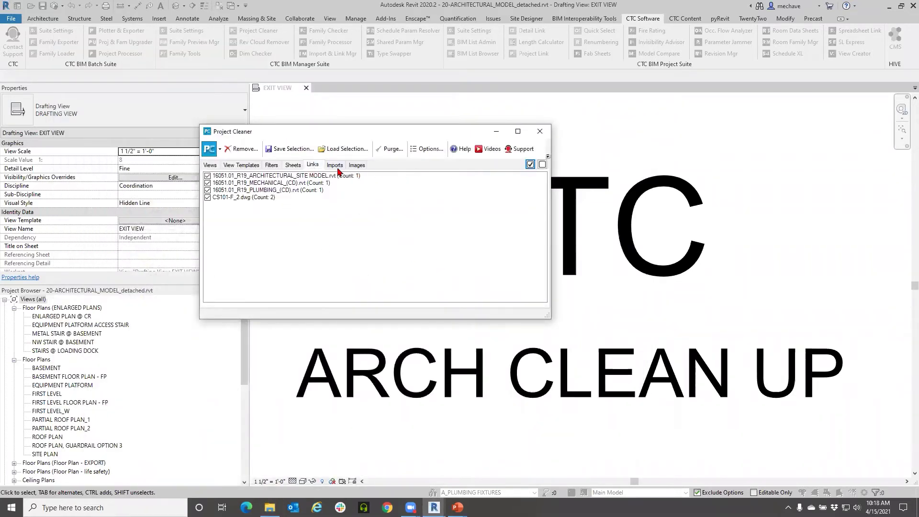
{"action": "left_click", "coordinate": [335, 165]}
{"action": "left_click", "coordinate": [355, 166]}
{"action": "left_click", "coordinate": [530, 165]}
{"action": "scroll", "coordinate": [301, 215], "scroll_direction": "down", "scroll_amount": 3}
{"action": "scroll", "coordinate": [287, 218], "scroll_direction": "up", "scroll_amount": 3}
{"action": "left_click", "coordinate": [211, 168]}
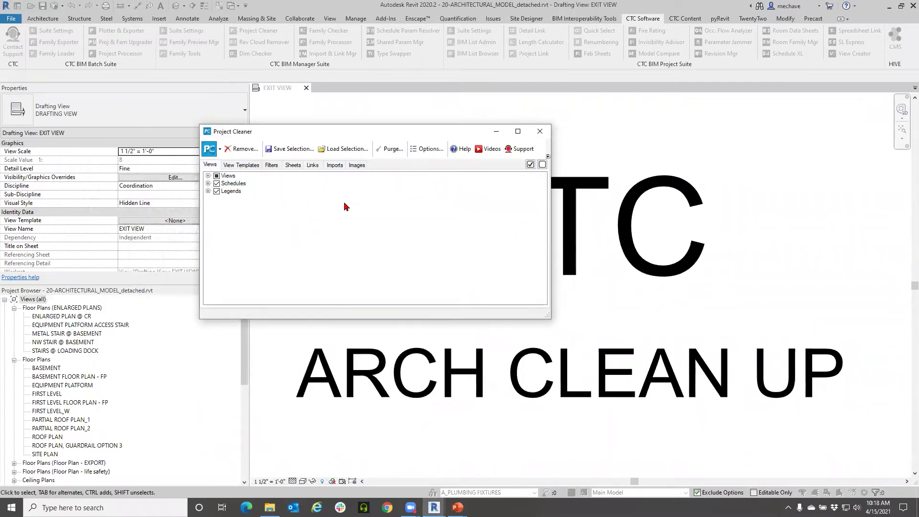
Step: Remove all the marked objects from the model and check which view groups remain in Project Cleaner
{"action": "left_click", "coordinate": [243, 150]}
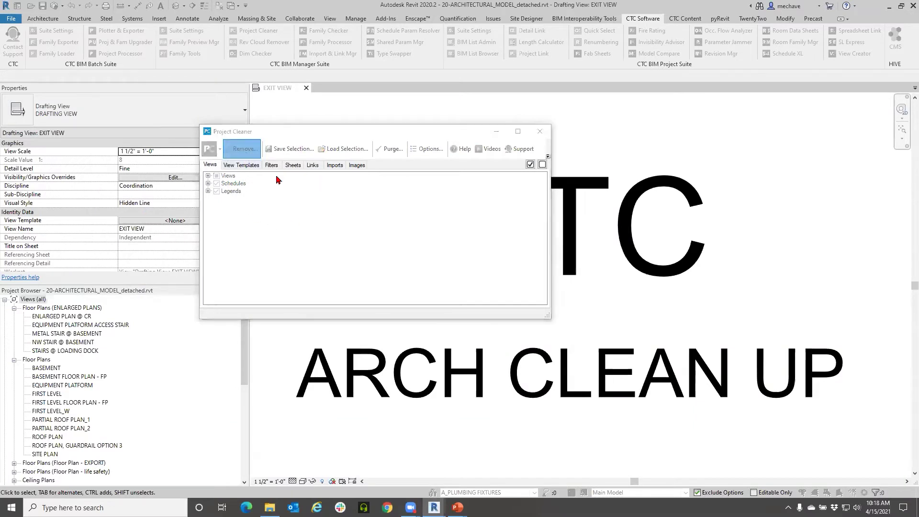
{"action": "left_click_drag", "start_coordinate": [403, 157], "coordinate": [323, 156]}
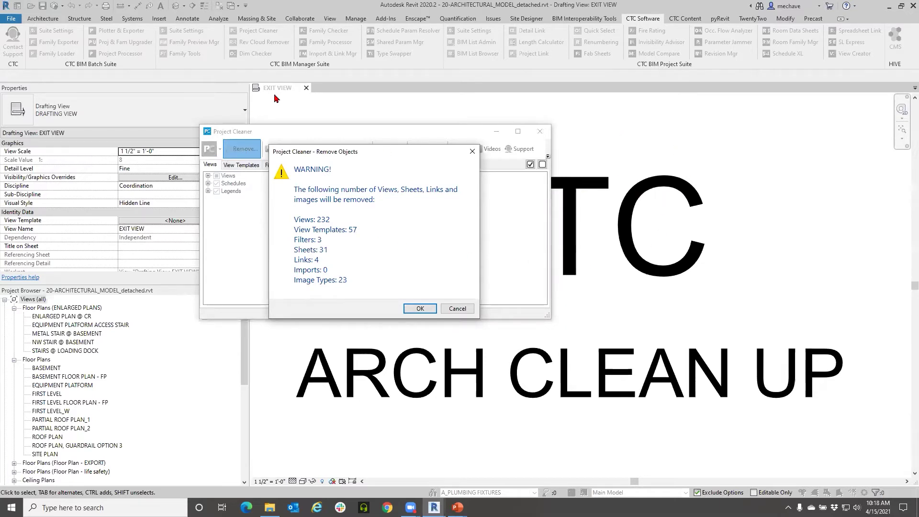
{"action": "left_click", "coordinate": [418, 308]}
{"action": "left_click_drag", "start_coordinate": [401, 205], "coordinate": [316, 193]}
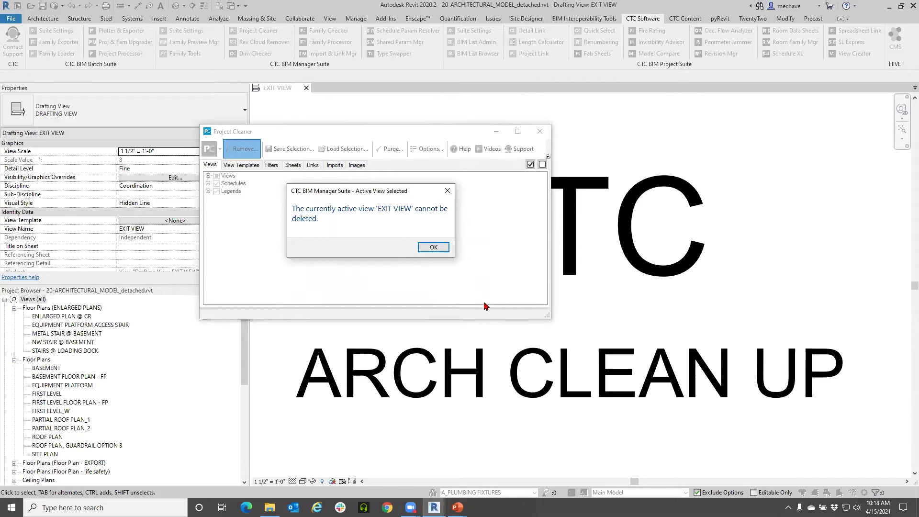
{"action": "left_click", "coordinate": [432, 248]}
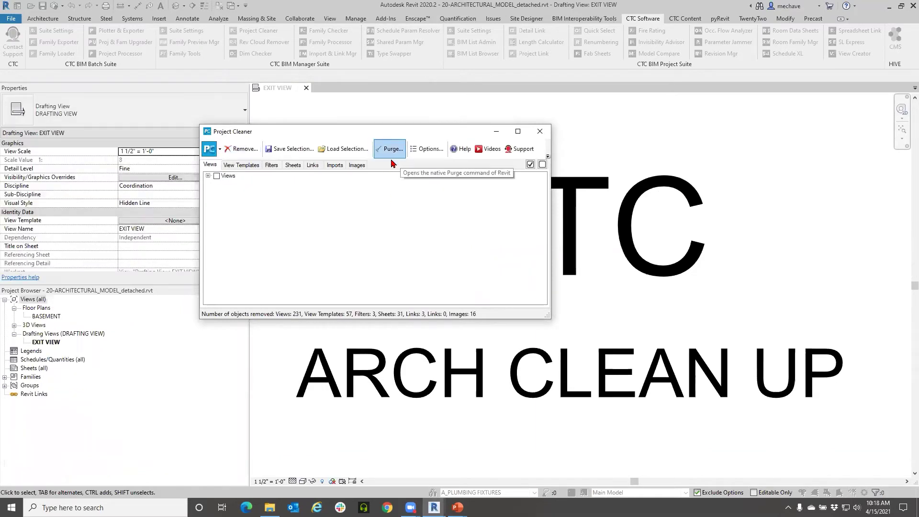
{"action": "left_click", "coordinate": [208, 175]}
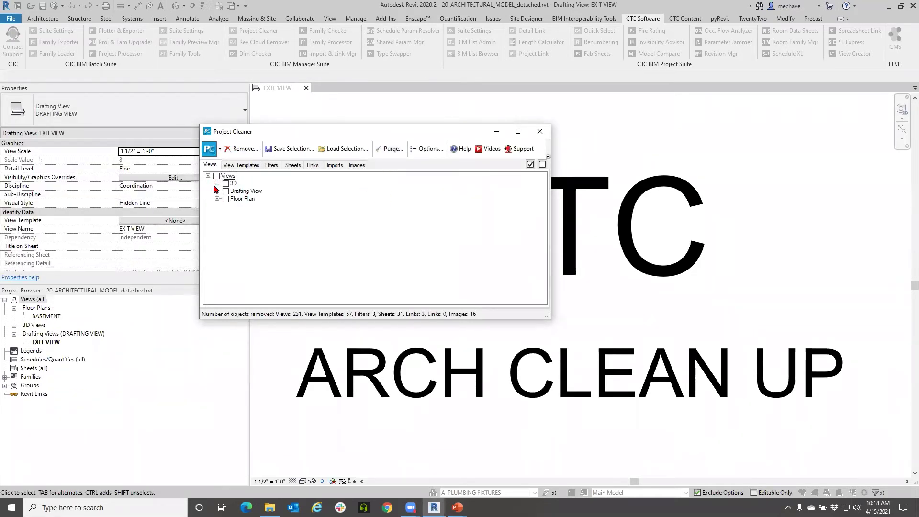
{"action": "left_click", "coordinate": [208, 175]}
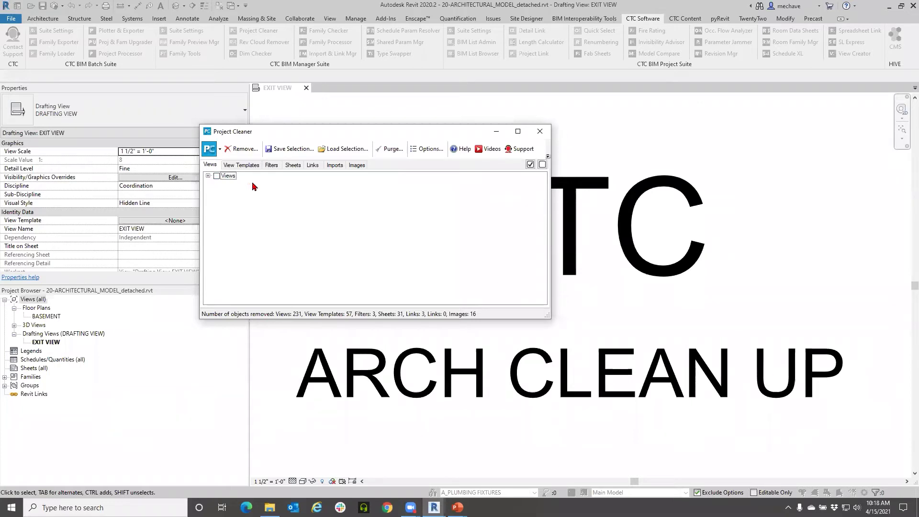
Step: Purge all unused items from the model, including the unused views and families
{"action": "left_click", "coordinate": [394, 151]}
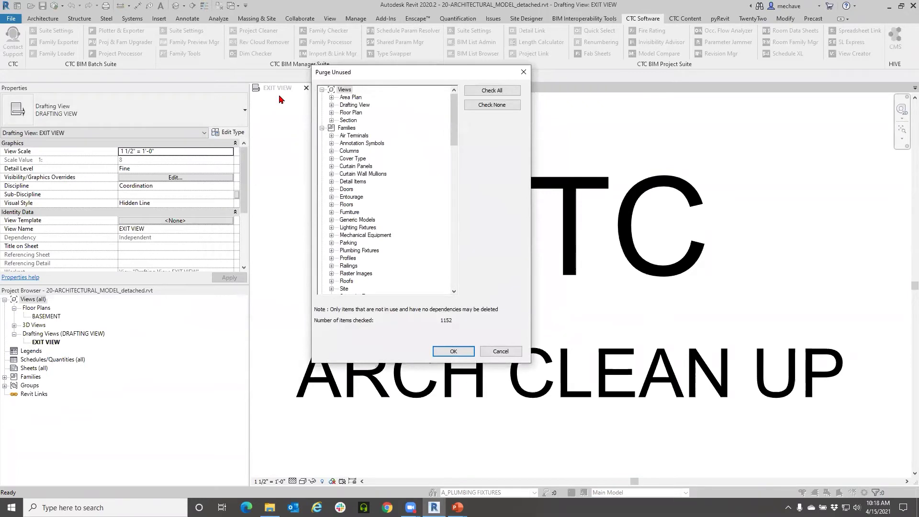
{"action": "left_click_drag", "start_coordinate": [384, 76], "coordinate": [278, 100]}
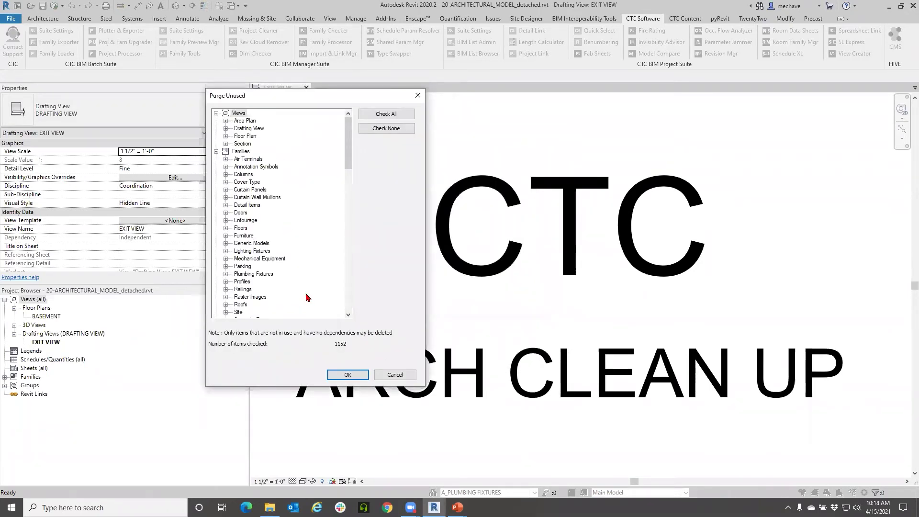
{"action": "scroll", "coordinate": [307, 298], "scroll_direction": "down", "scroll_amount": 2}
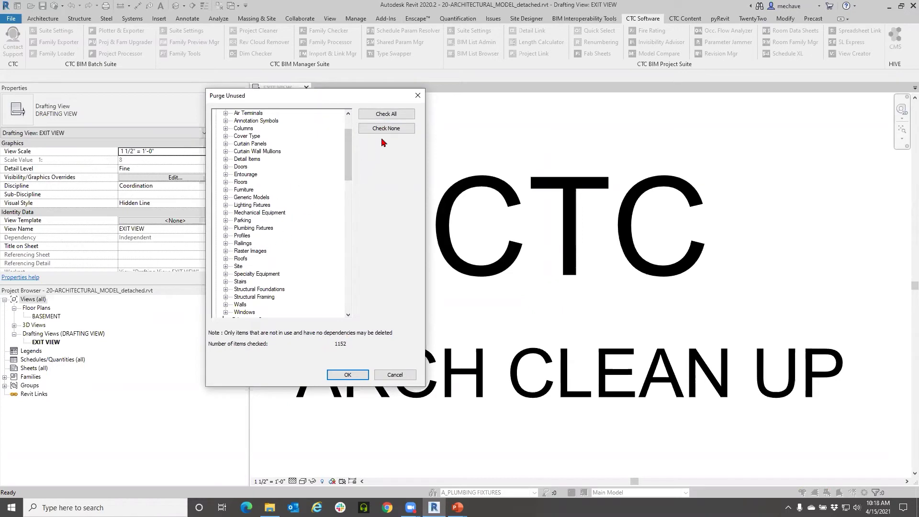
{"action": "left_click", "coordinate": [379, 114]}
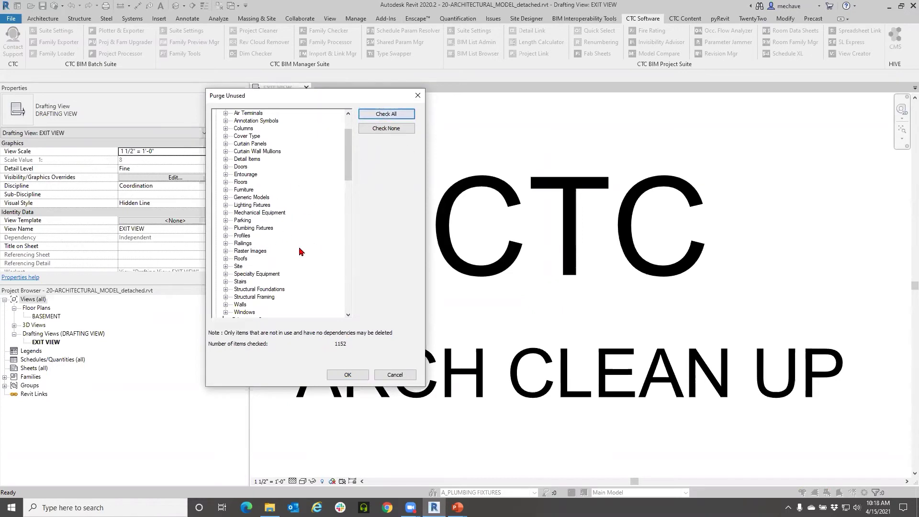
{"action": "left_click", "coordinate": [356, 376]}
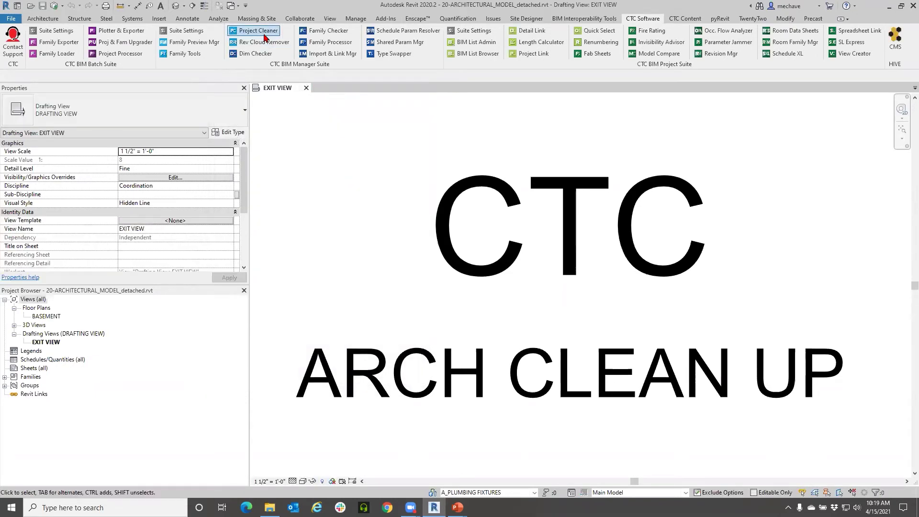
Step: Reopen Project Cleaner and run a second purge of the remaining unused materials, material assets and imported categories
{"action": "left_click", "coordinate": [265, 36]}
{"action": "left_click", "coordinate": [393, 149]}
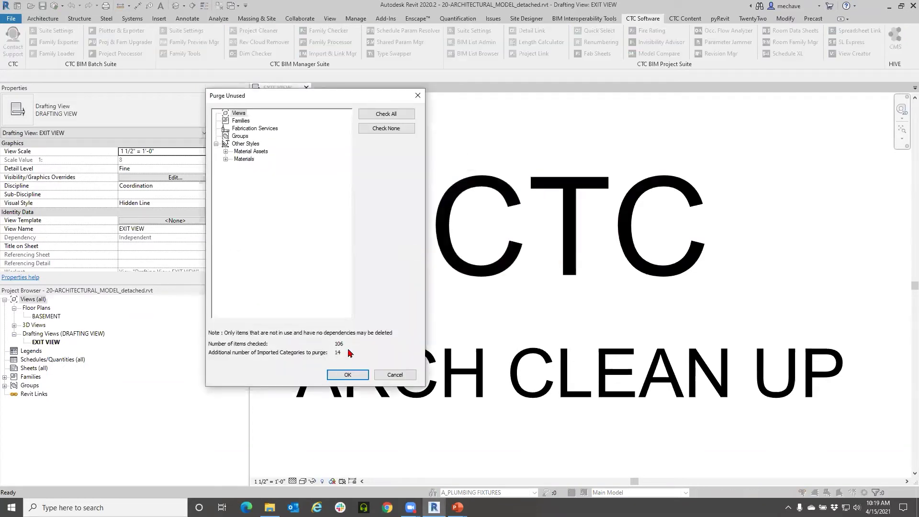
{"action": "left_click", "coordinate": [348, 375]}
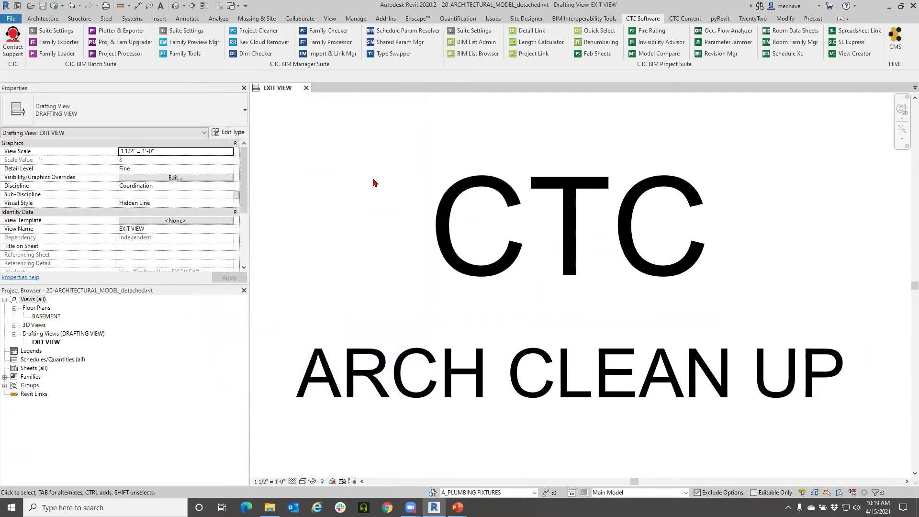
Step: Save the cleaned project in the ARCH MODEL folder under the new name 20-ARCHITECTURAL_MODEL_detached_Clean.rvt
{"action": "left_click", "coordinate": [11, 18]}
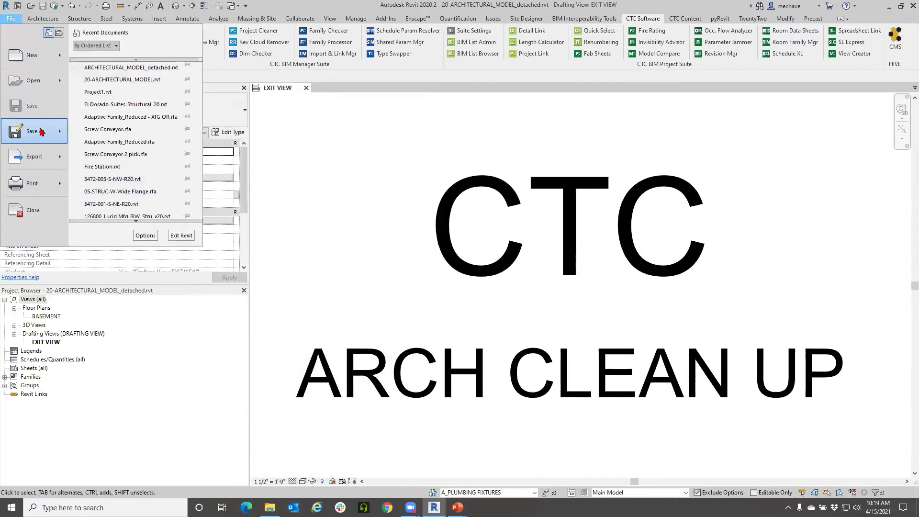
{"action": "mouse_move", "coordinate": [40, 131]}
{"action": "left_click", "coordinate": [95, 97]}
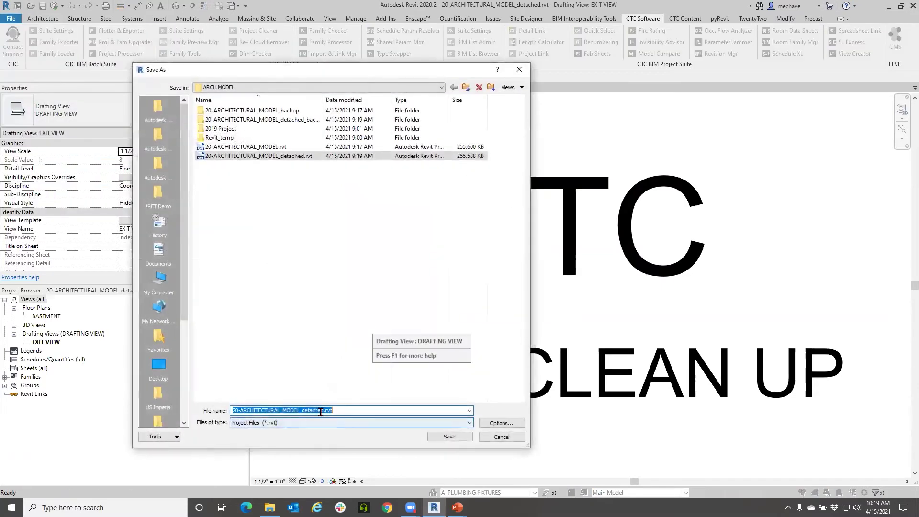
{"action": "left_click", "coordinate": [367, 413]}
{"action": "type", "text": "_Clean"}
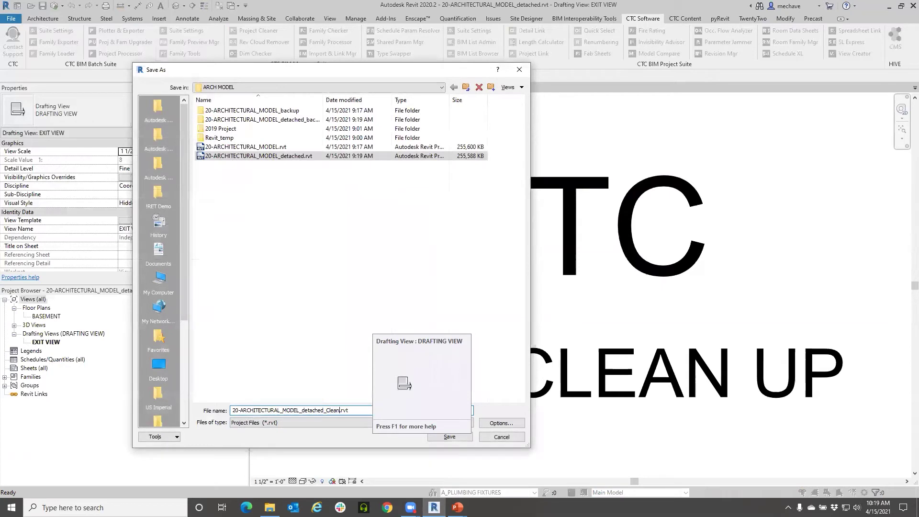
{"action": "key", "text": "BackSpace"}
{"action": "key", "text": "BackSpace"}
{"action": "type", "text": "l"}
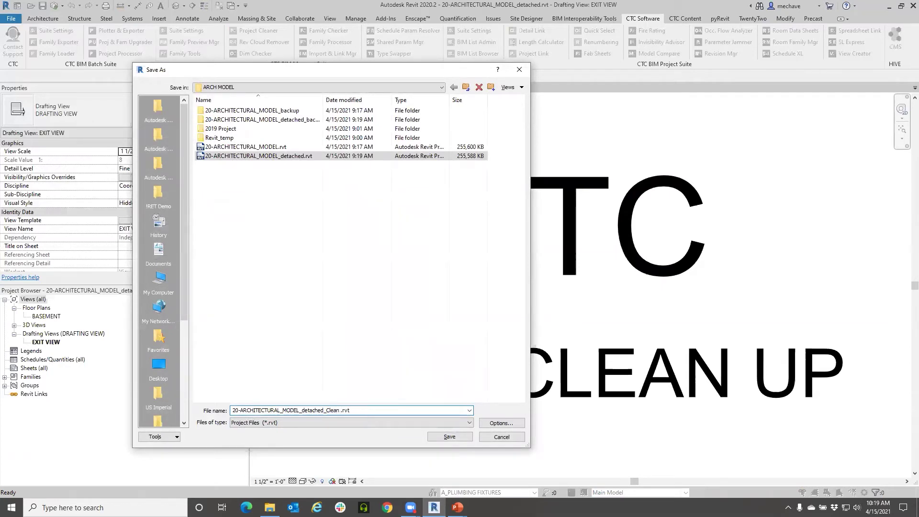
{"action": "left_click", "coordinate": [459, 437]}
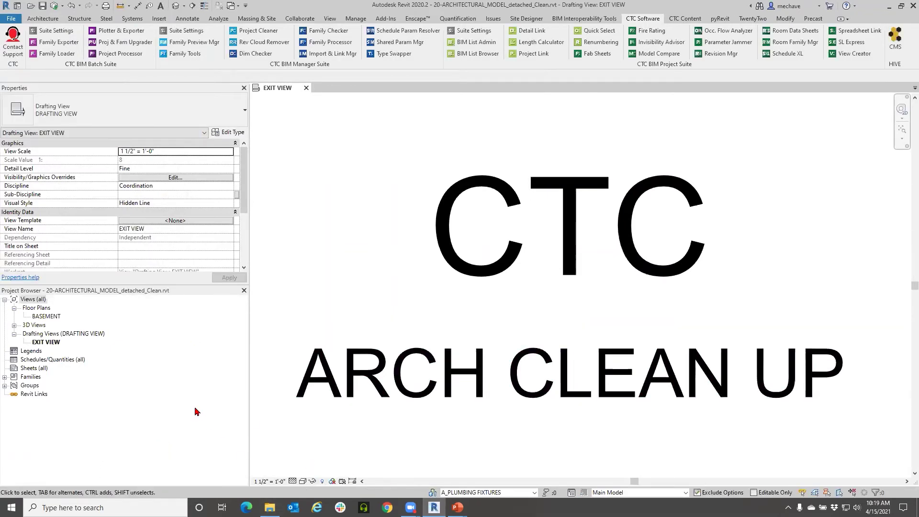
Step: Switch to File Explorer, compare the cleaned file's size with the detached and original models, and close the window
{"action": "left_click", "coordinate": [270, 507]}
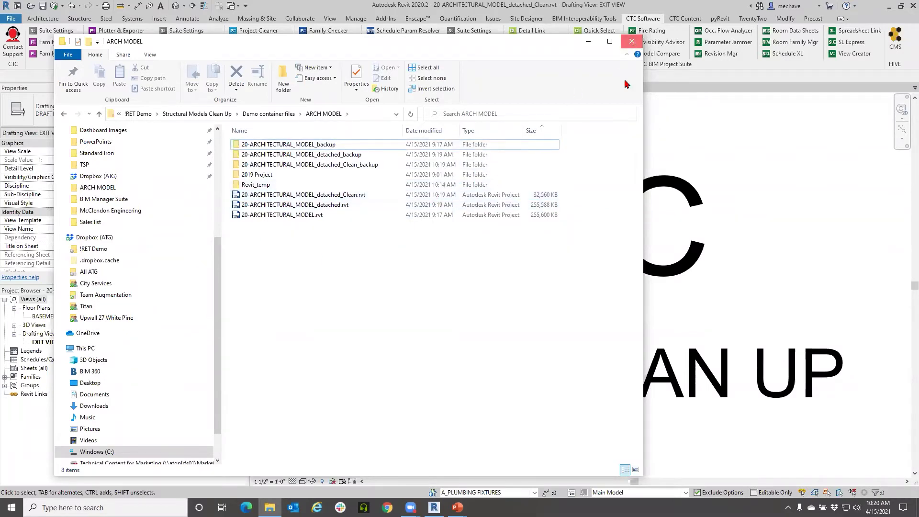
{"action": "left_click", "coordinate": [632, 41]}
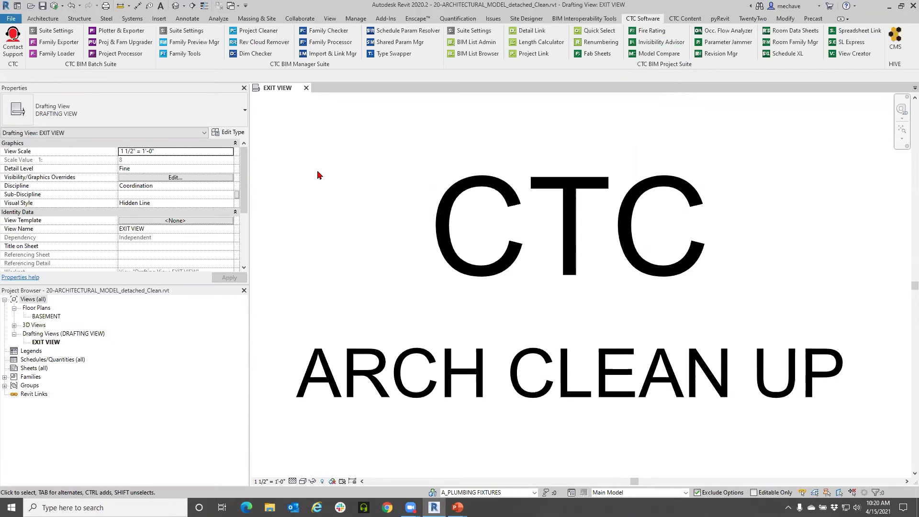
Step: Close the cleaned model without synchronizing its changes with the central model
{"action": "left_click", "coordinate": [306, 88]}
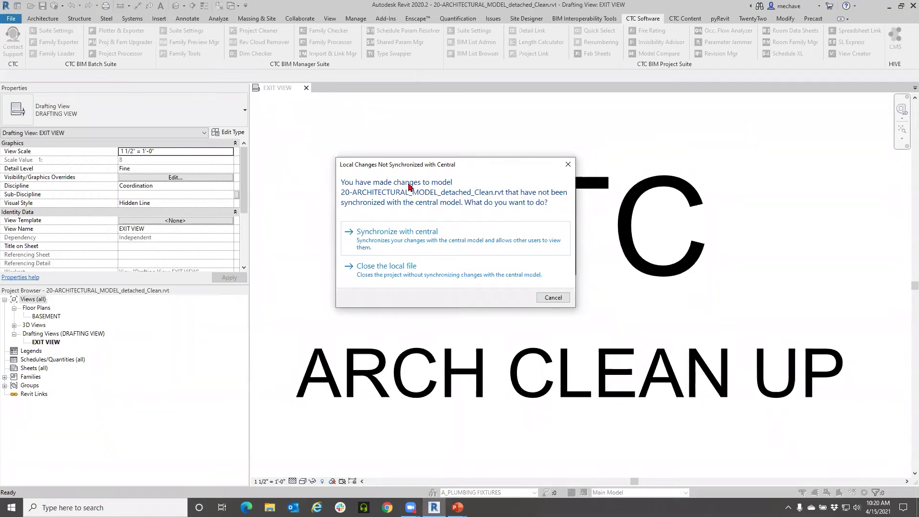
{"action": "left_click", "coordinate": [370, 274]}
{"action": "left_click", "coordinate": [423, 230]}
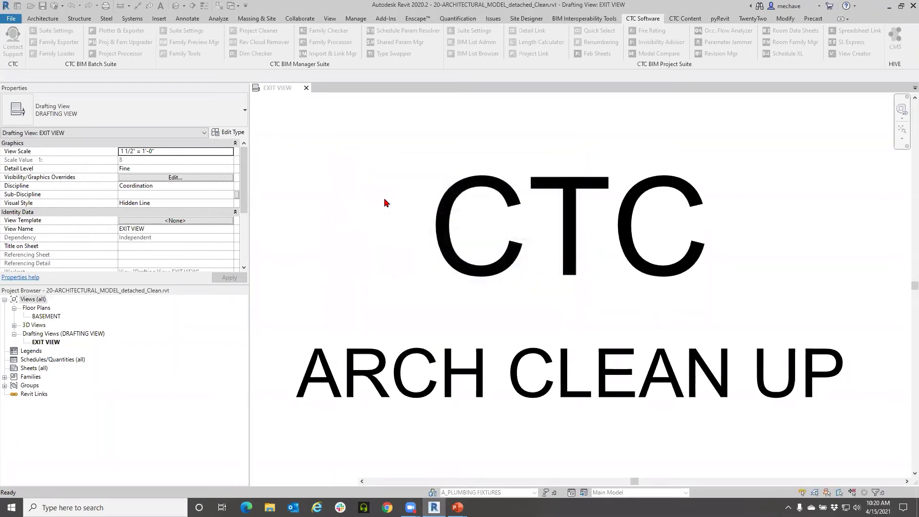
{"action": "left_click", "coordinate": [540, 309]}
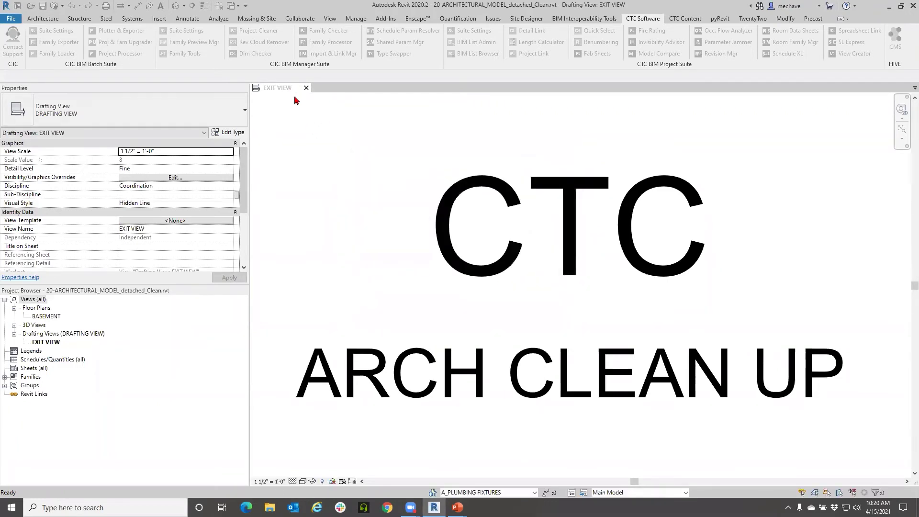
{"action": "left_click", "coordinate": [307, 88]}
{"action": "left_click", "coordinate": [32, 39]}
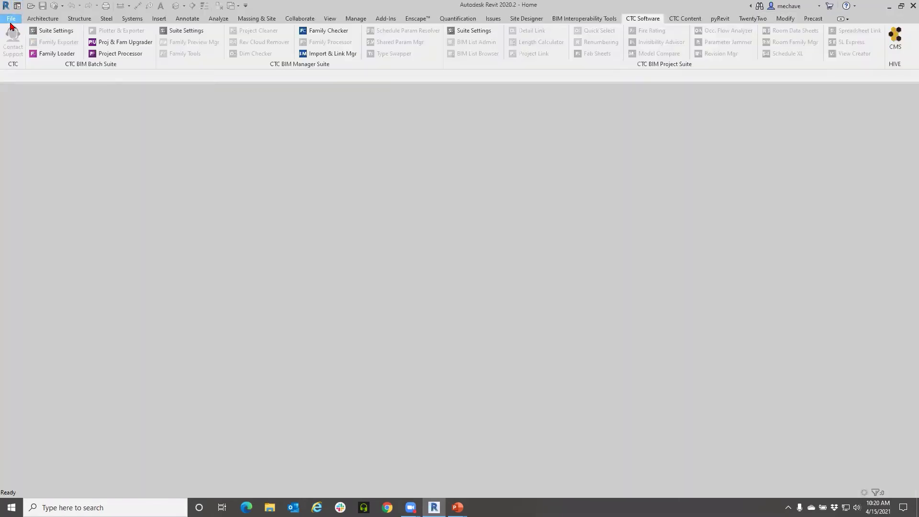
Step: Open 20-ARCHITECTURAL_MODEL_detached.rvt from the ARCH MODEL folder without creating a new local, ignoring the unresolved reference
{"action": "left_click", "coordinate": [10, 18]}
{"action": "left_click", "coordinate": [28, 77]}
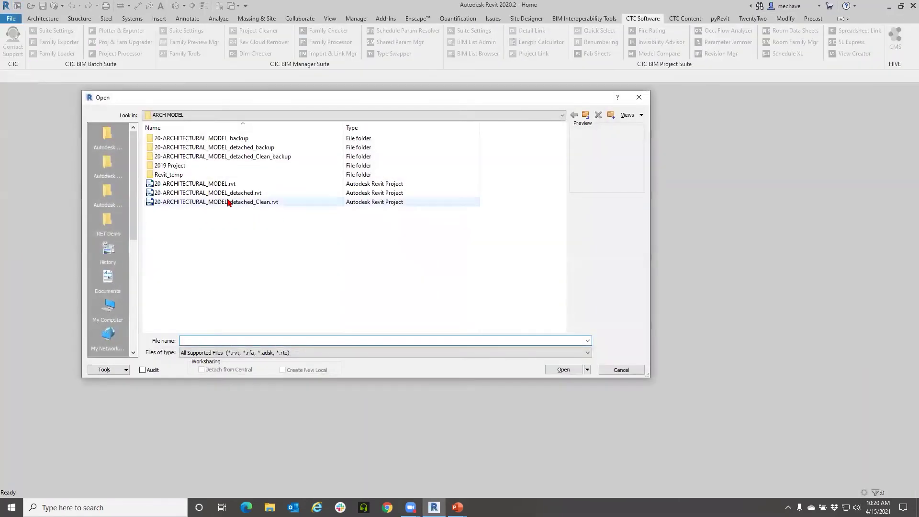
{"action": "left_click", "coordinate": [219, 193]}
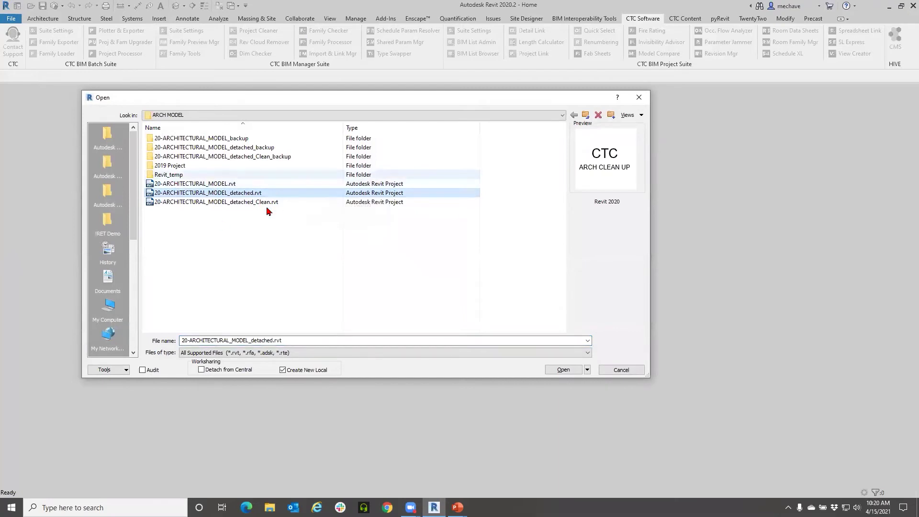
{"action": "left_click", "coordinate": [282, 369]}
{"action": "left_click", "coordinate": [563, 369]}
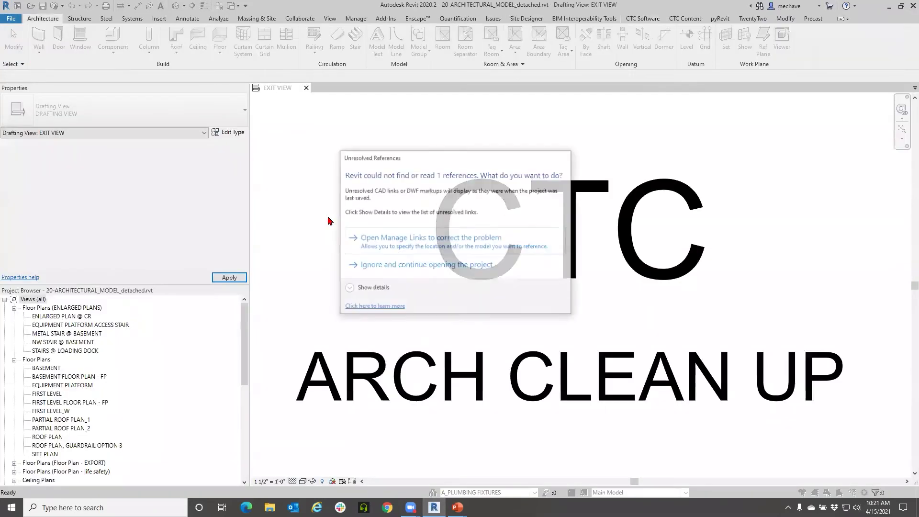
{"action": "left_click", "coordinate": [382, 266]}
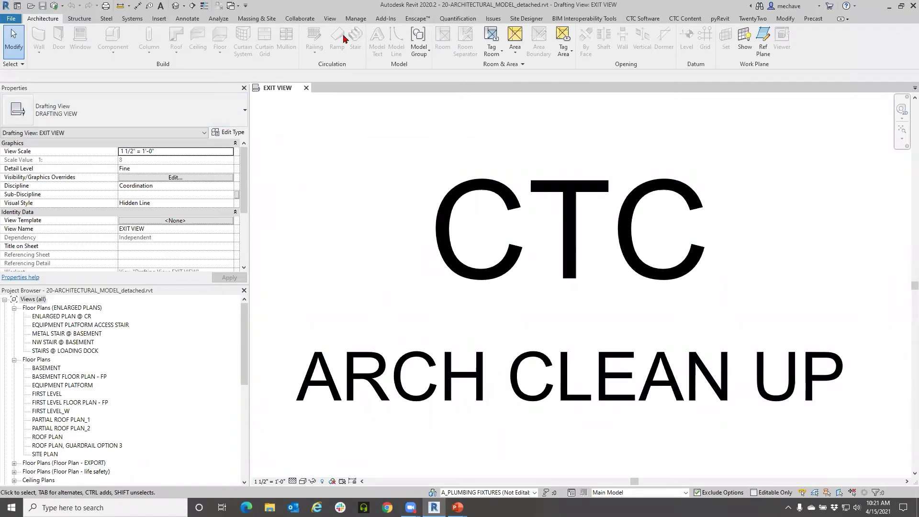
Step: Start Project Cleaner on the reopened model and set its sheet organization to Empty or Used
{"action": "left_click", "coordinate": [643, 19]}
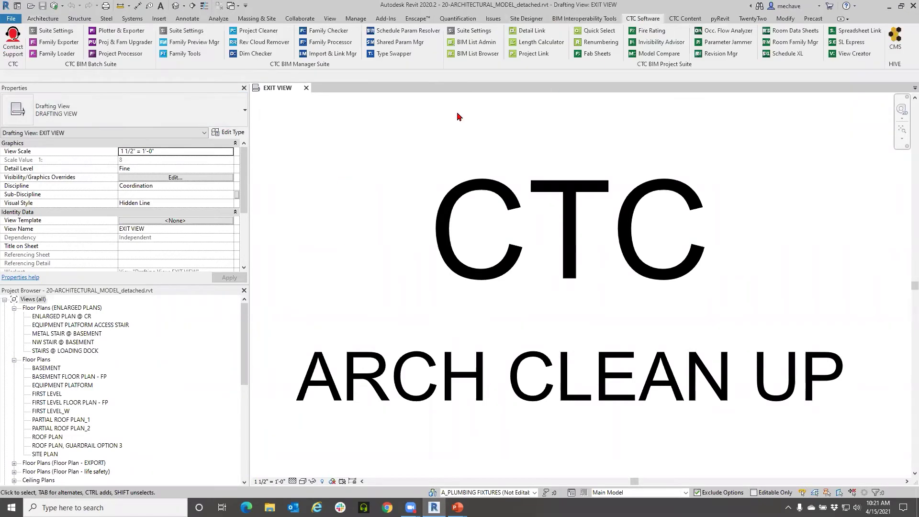
{"action": "left_click", "coordinate": [254, 31]}
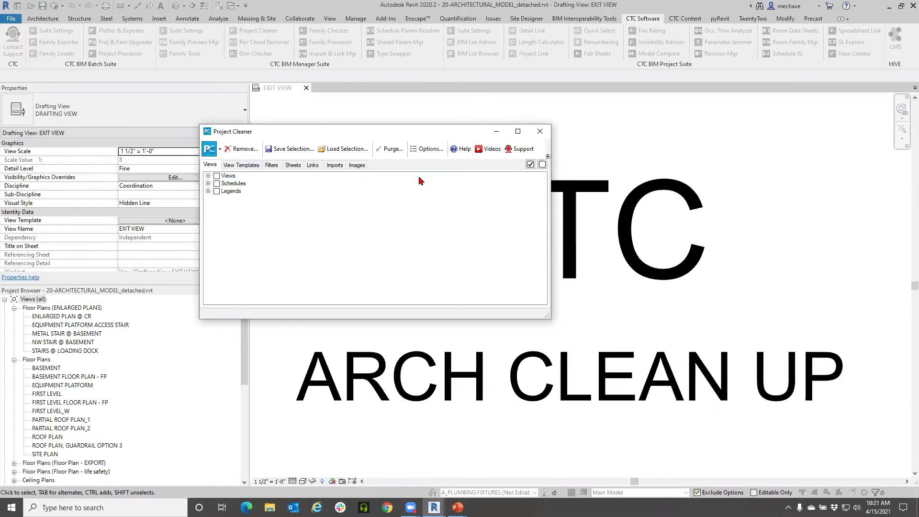
{"action": "left_click", "coordinate": [422, 152]}
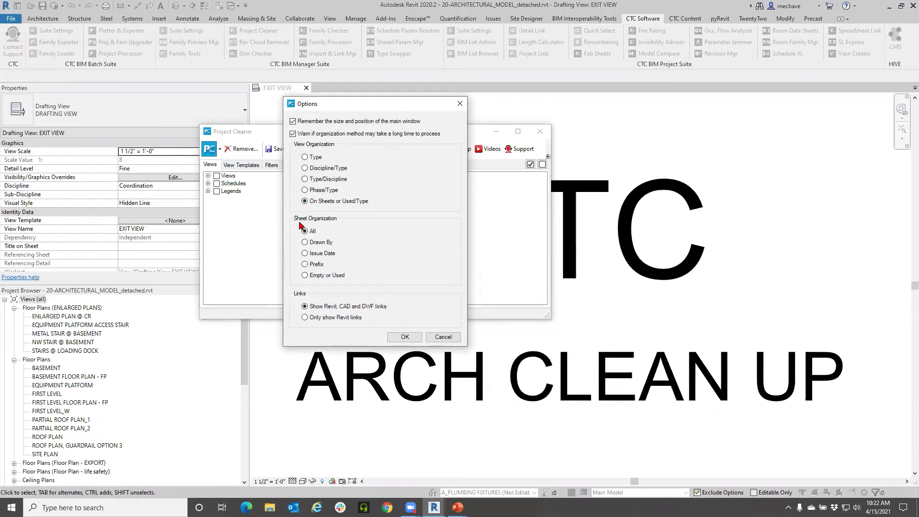
{"action": "left_click", "coordinate": [325, 275]}
{"action": "left_click", "coordinate": [404, 337]}
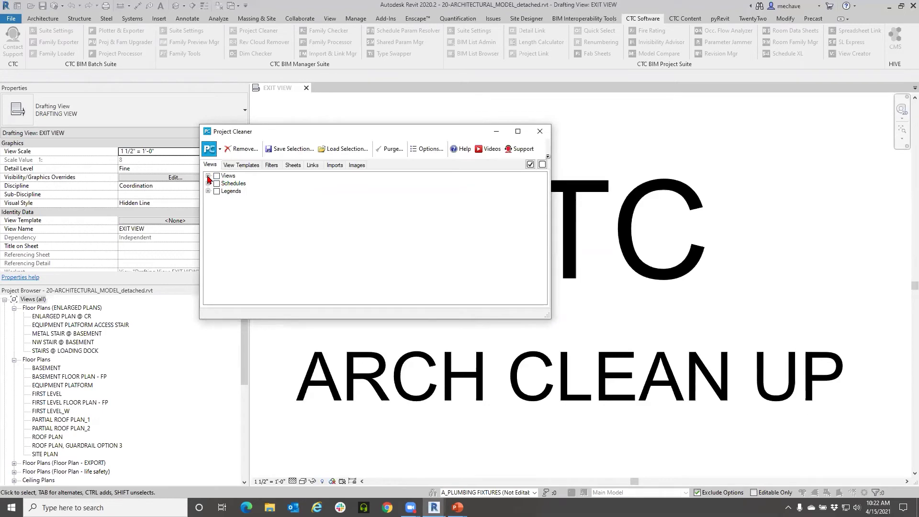
Step: Examine the view groups listed under "Not in a sheet" in Project Cleaner, including the individual wall section views
{"action": "left_click", "coordinate": [208, 176]}
{"action": "scroll", "coordinate": [238, 222], "scroll_direction": "down", "scroll_amount": 5}
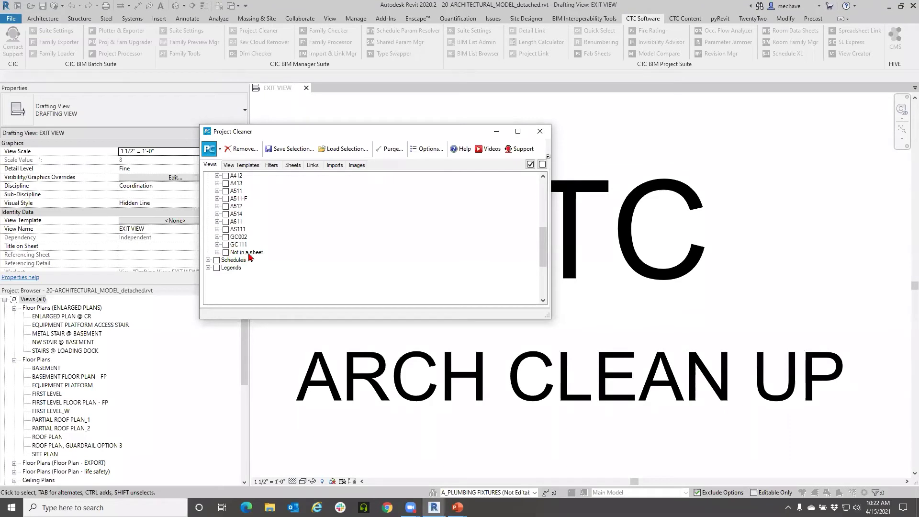
{"action": "left_click", "coordinate": [217, 252]}
{"action": "scroll", "coordinate": [252, 258], "scroll_direction": "down", "scroll_amount": 3}
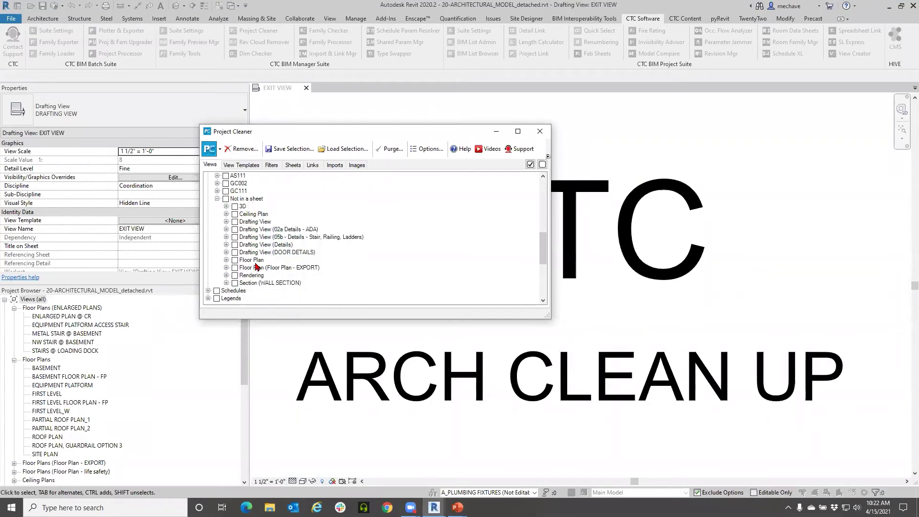
{"action": "left_click", "coordinate": [227, 268]}
{"action": "scroll", "coordinate": [228, 271], "scroll_direction": "down", "scroll_amount": 7}
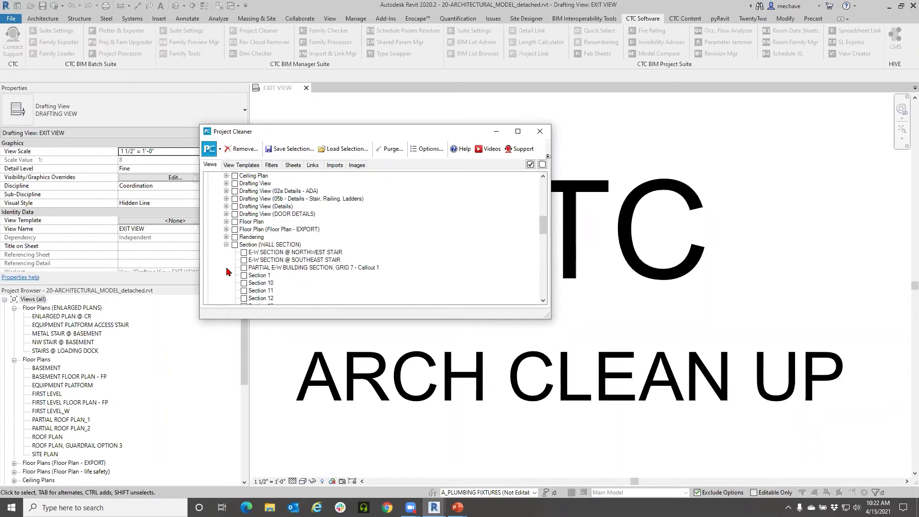
{"action": "scroll", "coordinate": [228, 273], "scroll_direction": "down", "scroll_amount": 1}
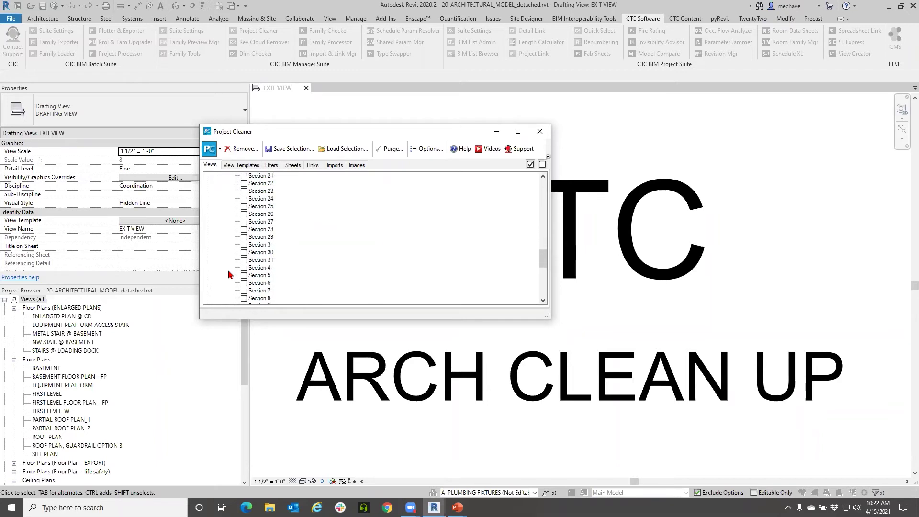
{"action": "scroll", "coordinate": [230, 273], "scroll_direction": "up", "scroll_amount": 5}
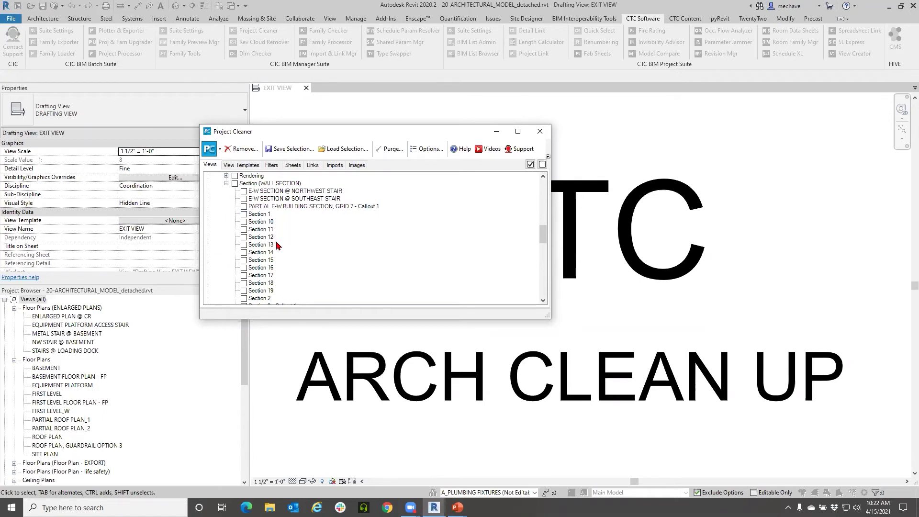
{"action": "scroll", "coordinate": [276, 249], "scroll_direction": "up", "scroll_amount": 1}
{"action": "scroll", "coordinate": [276, 248], "scroll_direction": "up", "scroll_amount": 1}
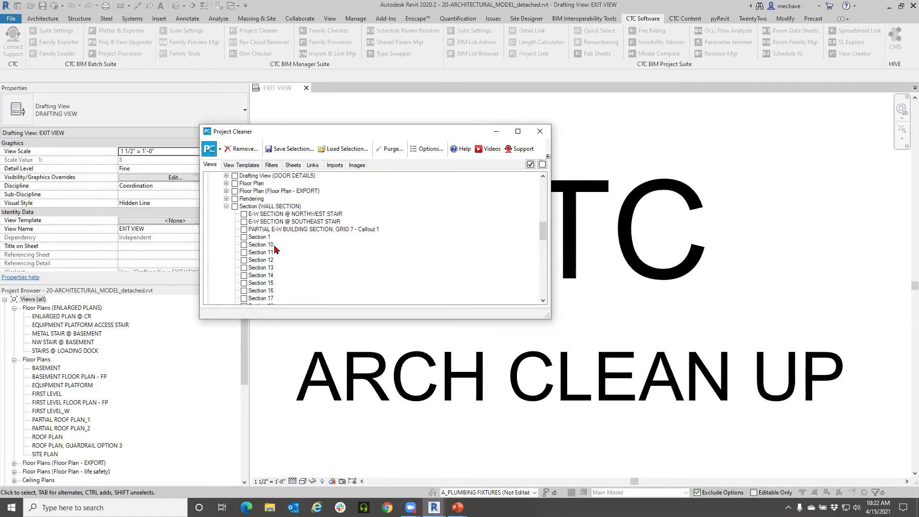
{"action": "scroll", "coordinate": [277, 248], "scroll_direction": "up", "scroll_amount": 5}
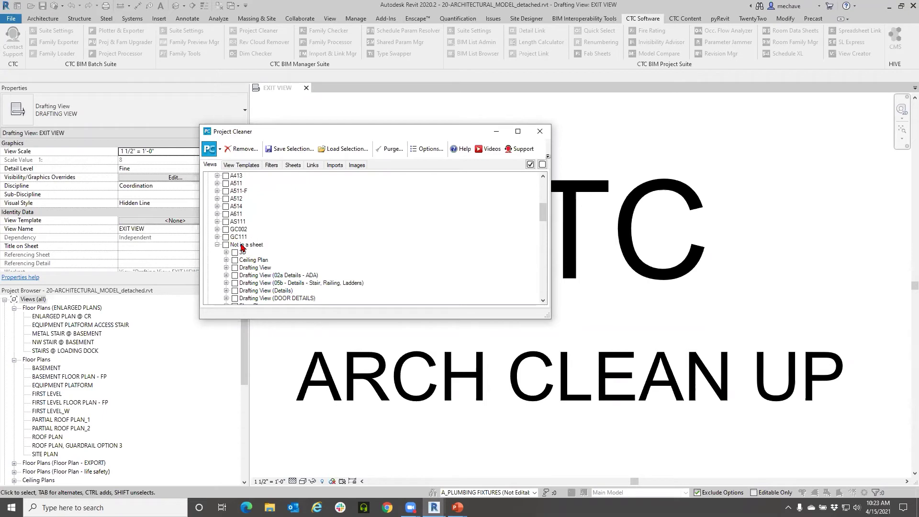
{"action": "scroll", "coordinate": [250, 235], "scroll_direction": "down", "scroll_amount": 3}
{"action": "scroll", "coordinate": [252, 225], "scroll_direction": "down", "scroll_amount": 1}
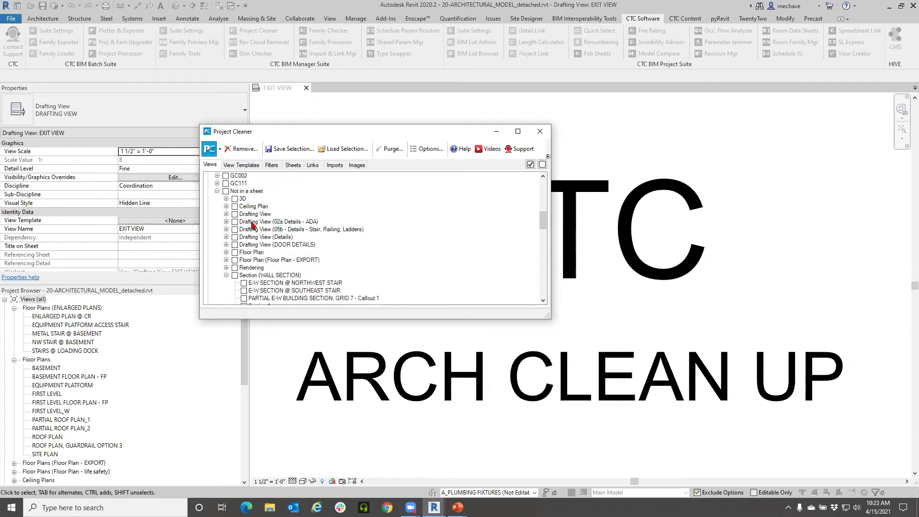
{"action": "scroll", "coordinate": [248, 218], "scroll_direction": "down", "scroll_amount": 2}
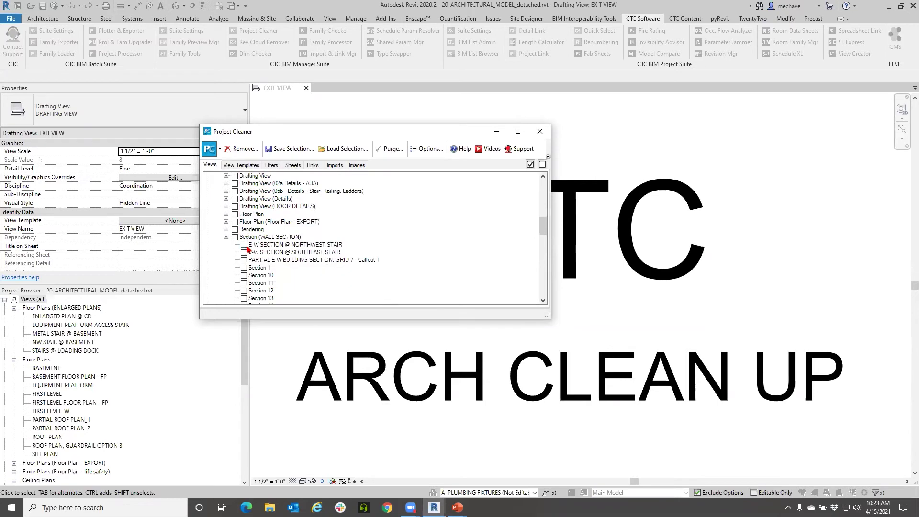
Step: Mark Section 1, Sections 3 to 8 and Sections 10 to 31 for removal in the unplaced Section (WALL SECTION) group
{"action": "left_click", "coordinate": [244, 268]}
{"action": "scroll", "coordinate": [245, 258], "scroll_direction": "down", "scroll_amount": 1}
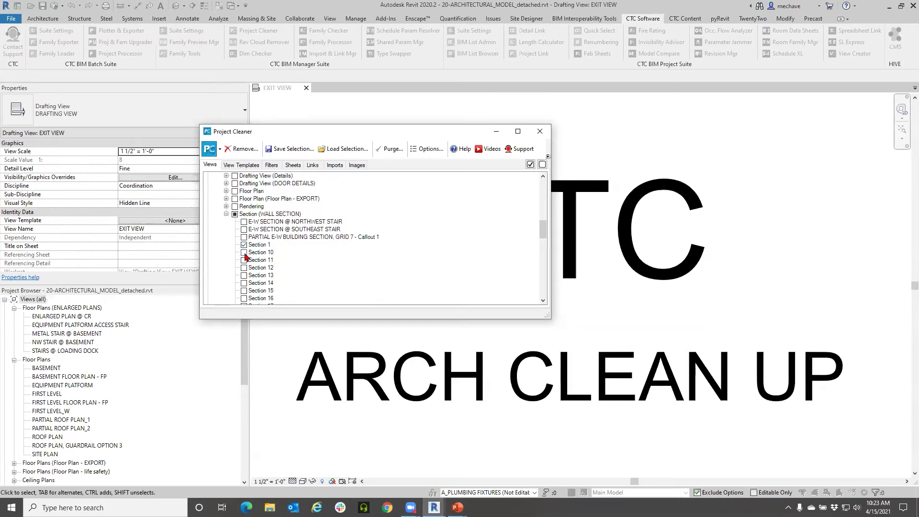
{"action": "left_click", "coordinate": [244, 290]}
{"action": "left_click", "coordinate": [244, 298]}
{"action": "scroll", "coordinate": [245, 271], "scroll_direction": "down", "scroll_amount": 2}
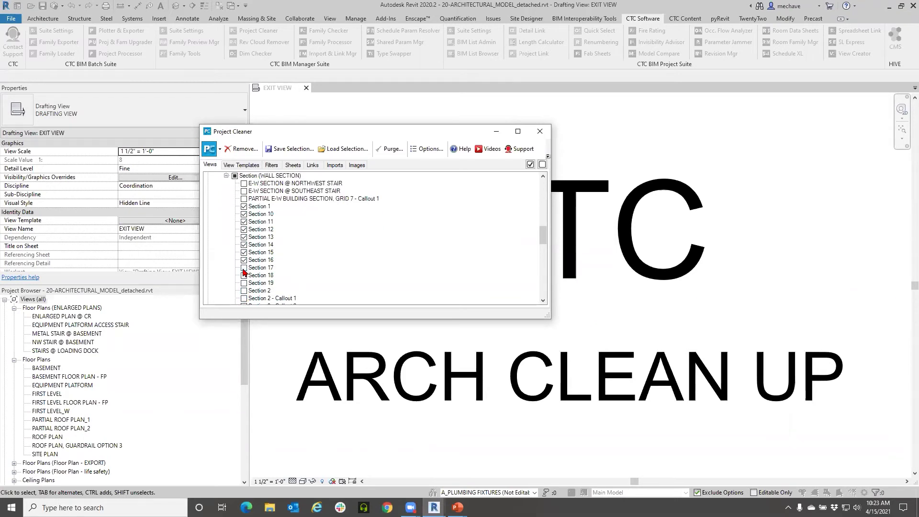
{"action": "left_click", "coordinate": [244, 275]}
{"action": "left_click", "coordinate": [244, 283]}
{"action": "scroll", "coordinate": [244, 273], "scroll_direction": "down", "scroll_amount": 3}
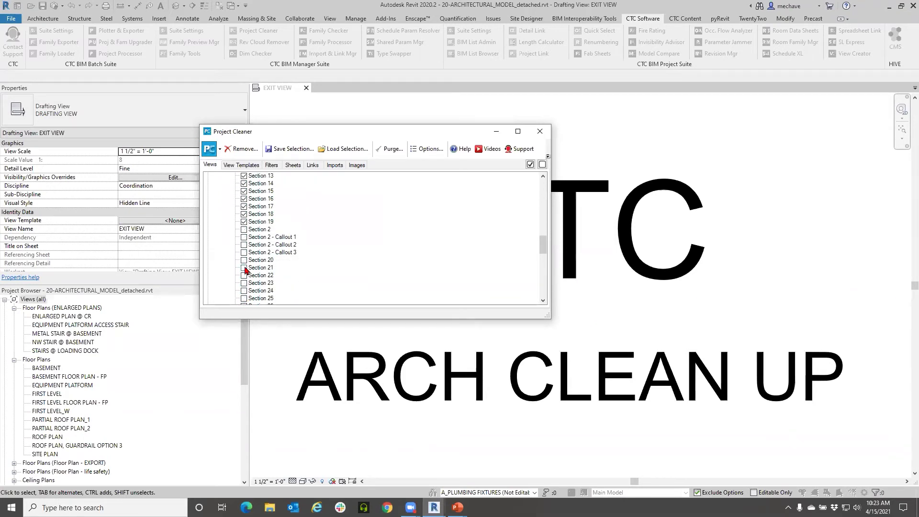
{"action": "left_click", "coordinate": [245, 291]}
{"action": "left_click", "coordinate": [244, 299]}
{"action": "scroll", "coordinate": [245, 293], "scroll_direction": "down", "scroll_amount": 2}
{"action": "left_click", "coordinate": [244, 268]}
{"action": "left_click", "coordinate": [244, 275]}
{"action": "scroll", "coordinate": [244, 279], "scroll_direction": "down", "scroll_amount": 2}
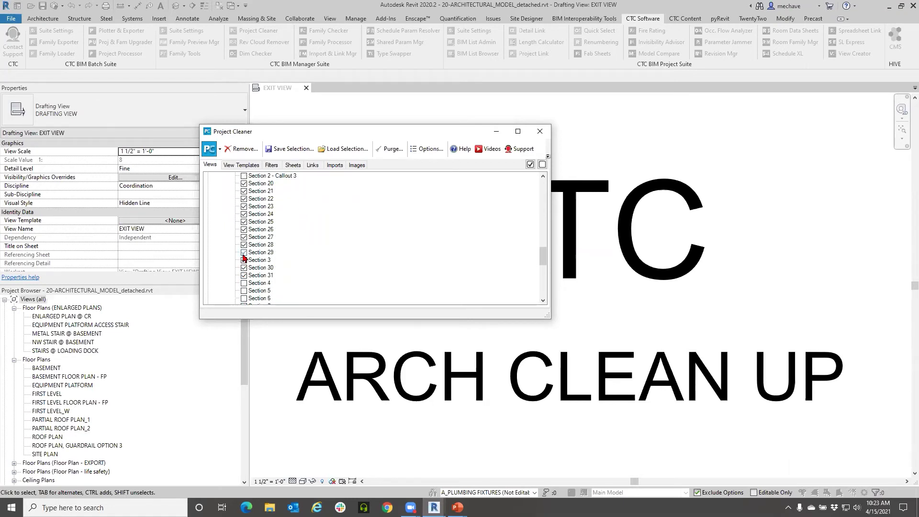
{"action": "scroll", "coordinate": [243, 256], "scroll_direction": "down", "scroll_amount": 1}
{"action": "left_click", "coordinate": [247, 291]}
{"action": "left_click", "coordinate": [245, 283]}
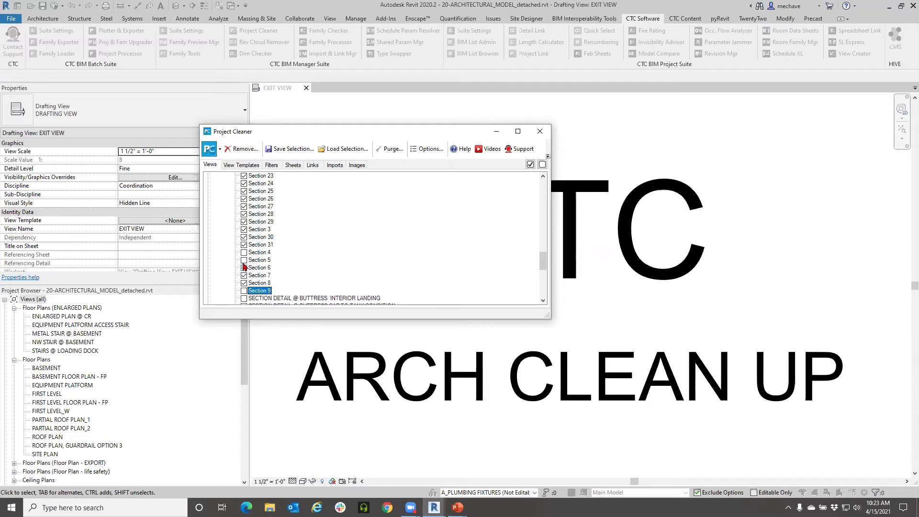
{"action": "scroll", "coordinate": [243, 256], "scroll_direction": "down", "scroll_amount": 5}
{"action": "scroll", "coordinate": [249, 269], "scroll_direction": "up", "scroll_amount": 9}
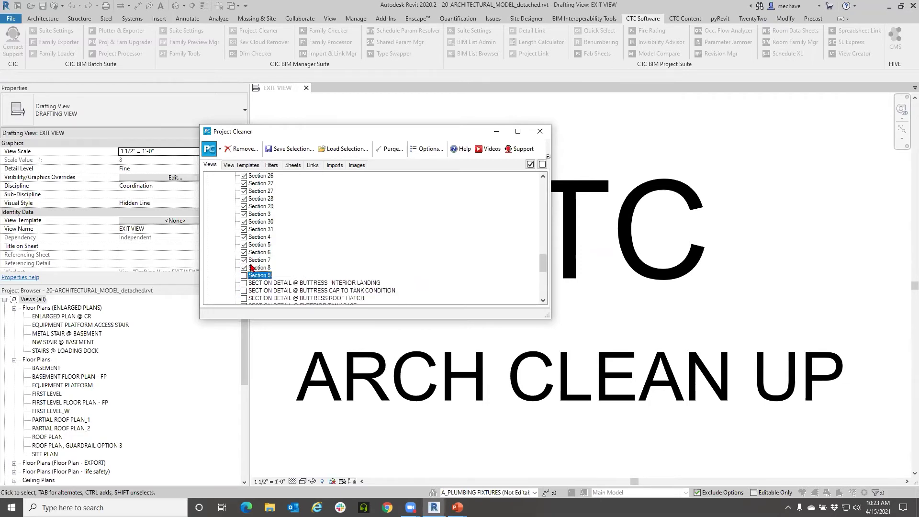
{"action": "scroll", "coordinate": [252, 273], "scroll_direction": "up", "scroll_amount": 10}
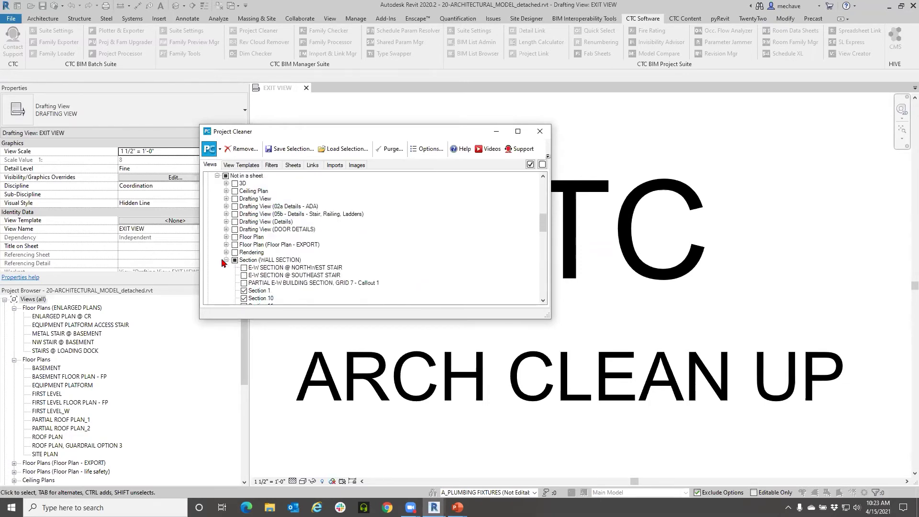
Step: Mark all views of the Rendering group under "Not in a sheet" for removal and collapse the expanded groups
{"action": "left_click", "coordinate": [226, 260]}
{"action": "left_click", "coordinate": [226, 252]}
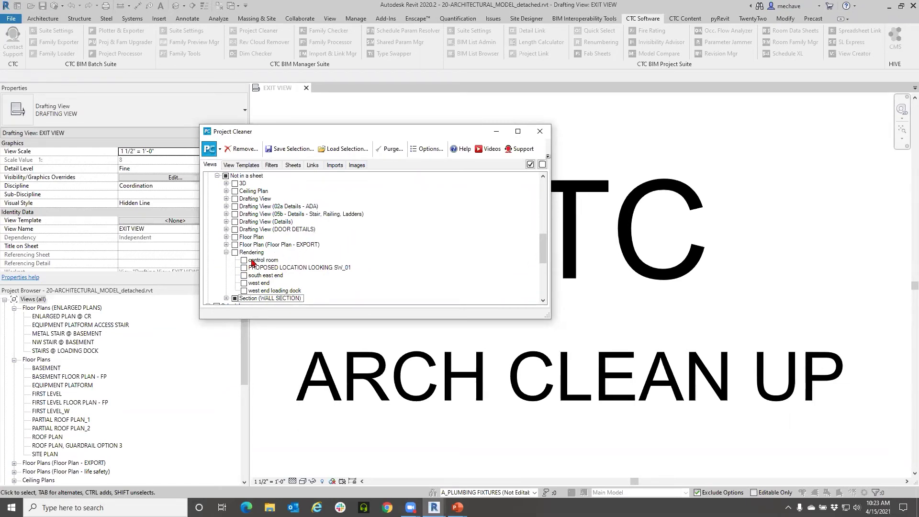
{"action": "left_click", "coordinate": [235, 252]}
{"action": "left_click", "coordinate": [226, 252]}
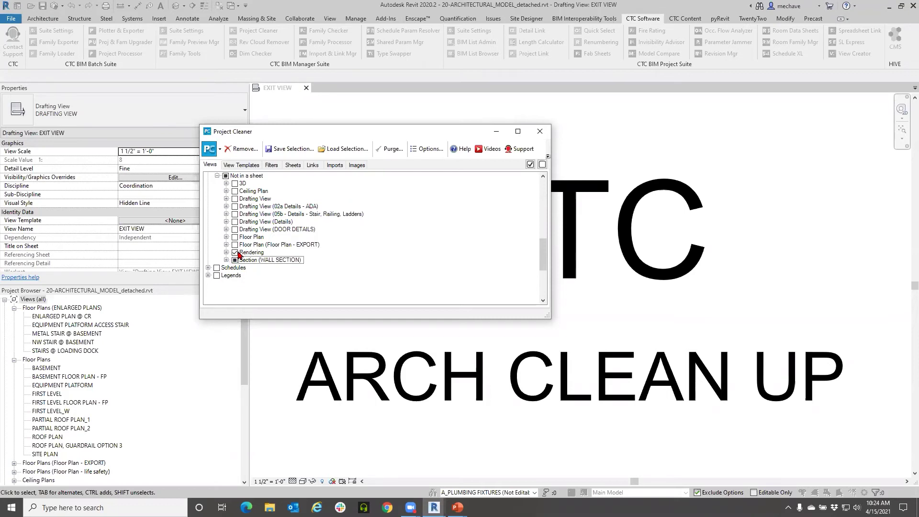
{"action": "scroll", "coordinate": [272, 272], "scroll_direction": "up", "scroll_amount": 1}
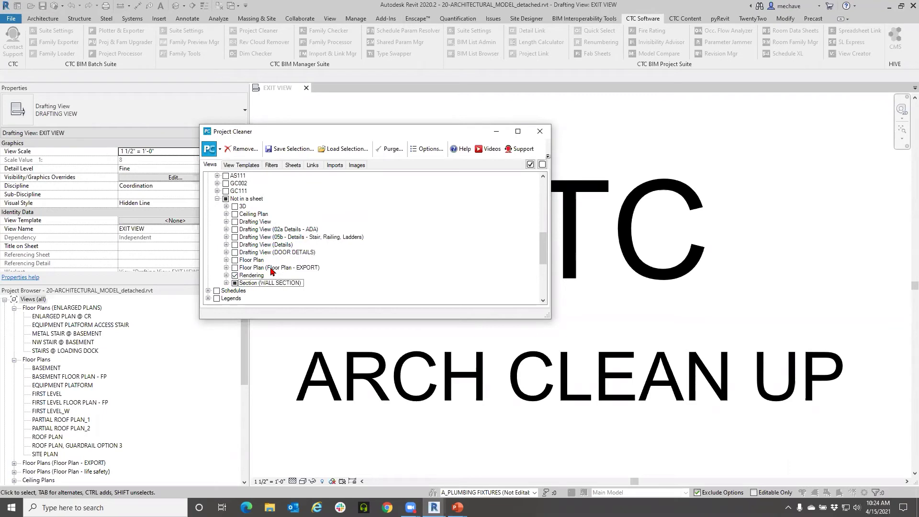
{"action": "left_click", "coordinate": [217, 199]}
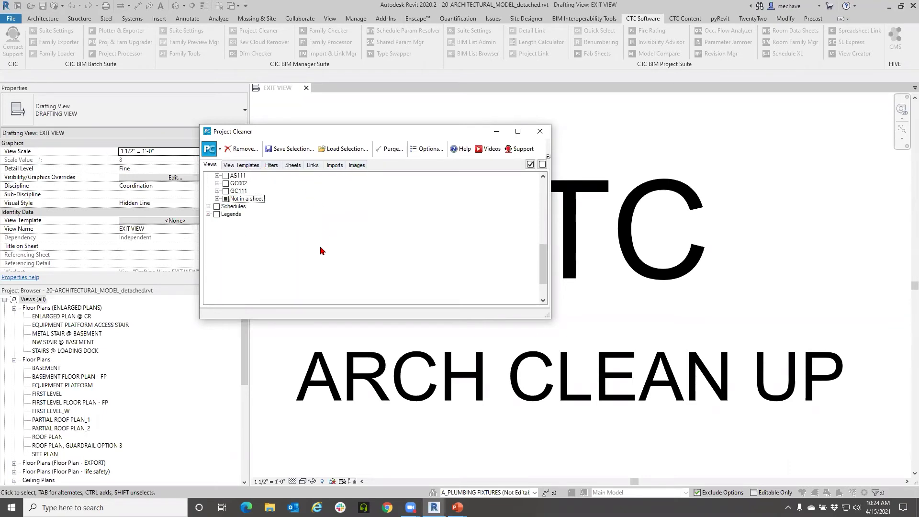
Step: Mark the empty sheets A414 EXTERIOR WALL TYPES and A513 INTERIOR DETAILS for removal, and look over the linked files
{"action": "left_click", "coordinate": [243, 165]}
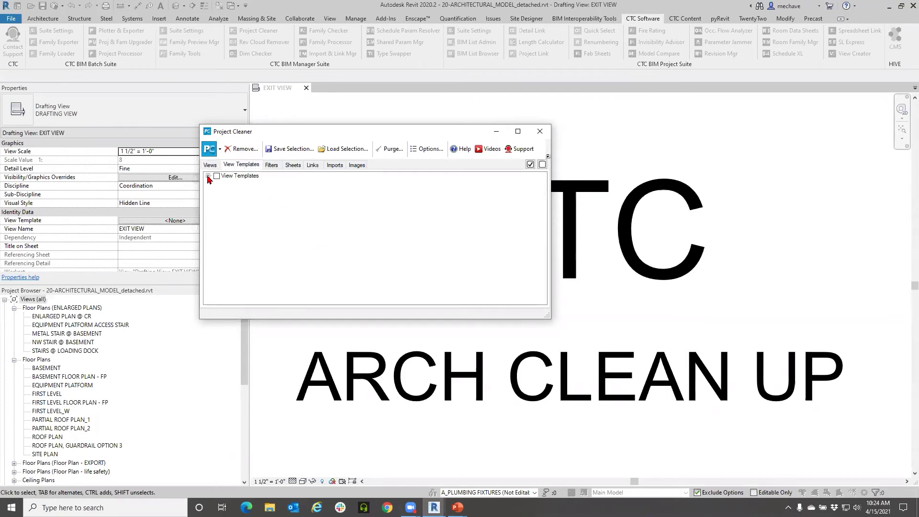
{"action": "left_click", "coordinate": [275, 165]}
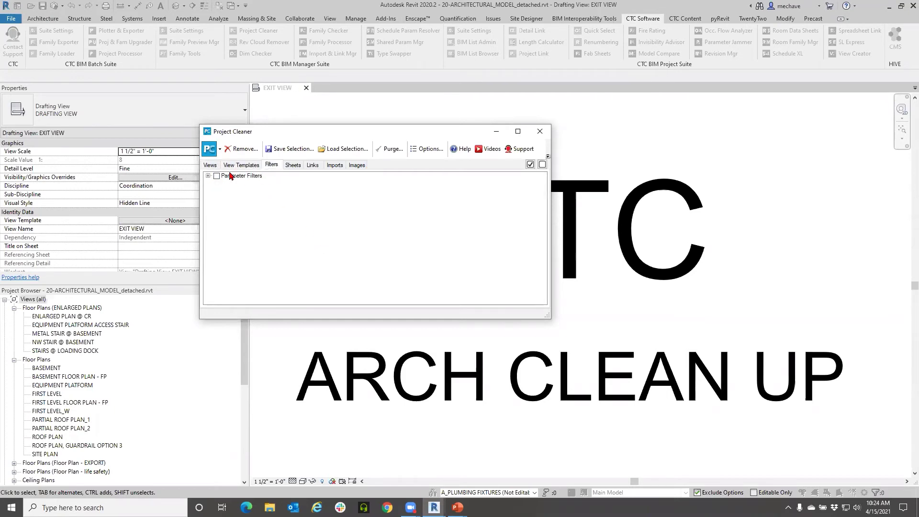
{"action": "left_click", "coordinate": [294, 166]}
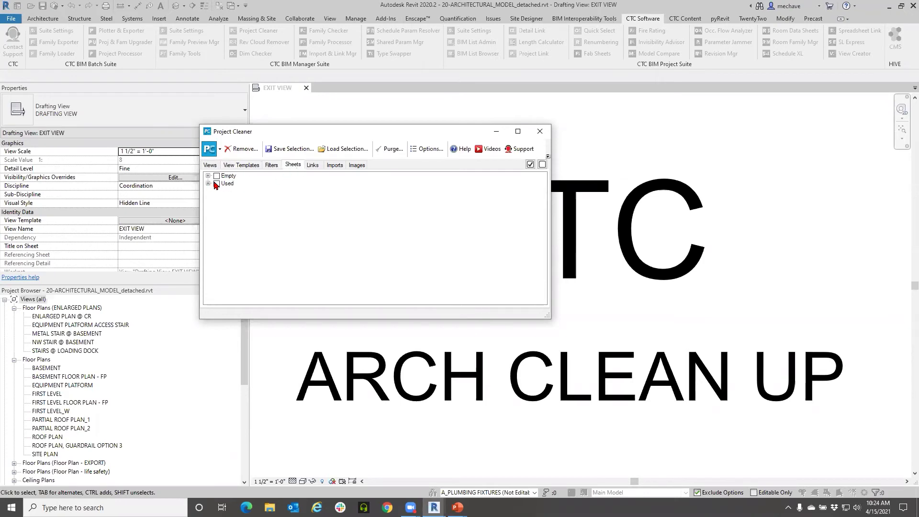
{"action": "left_click", "coordinate": [209, 175]}
{"action": "left_click", "coordinate": [217, 176]}
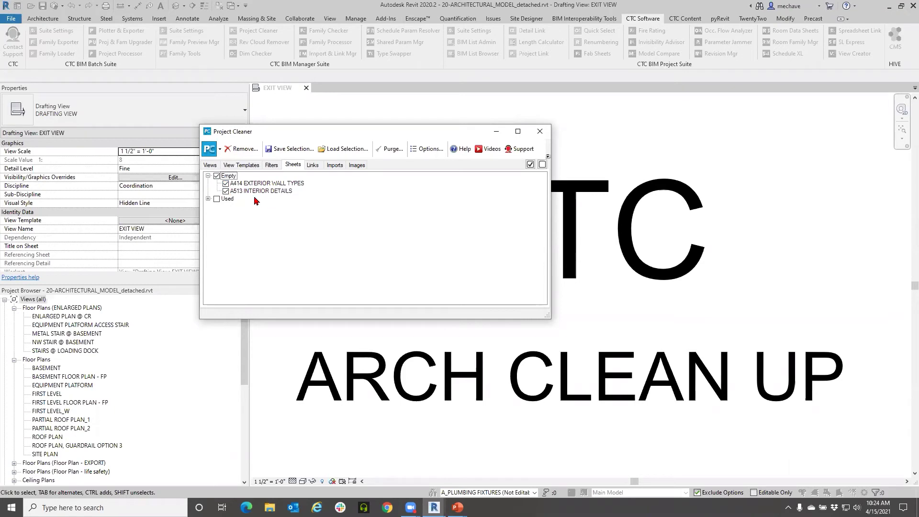
{"action": "left_click", "coordinate": [208, 199]}
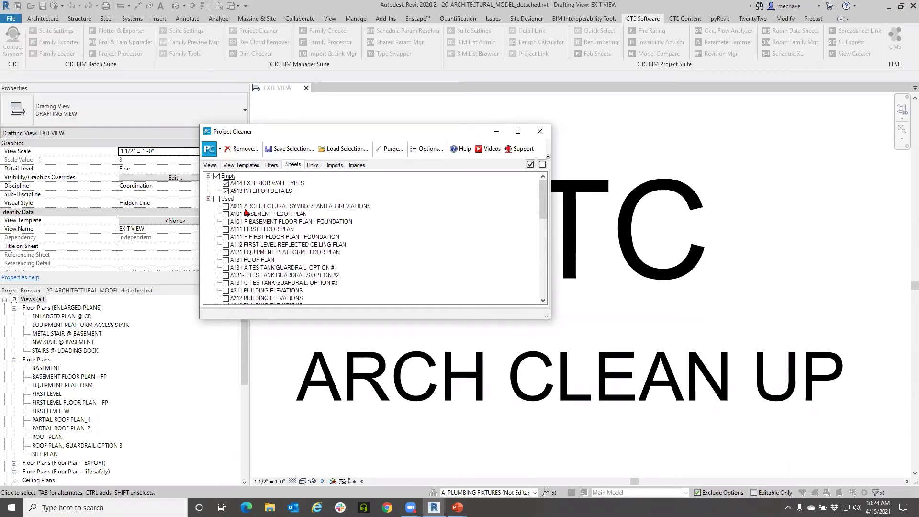
{"action": "left_click", "coordinate": [209, 199]}
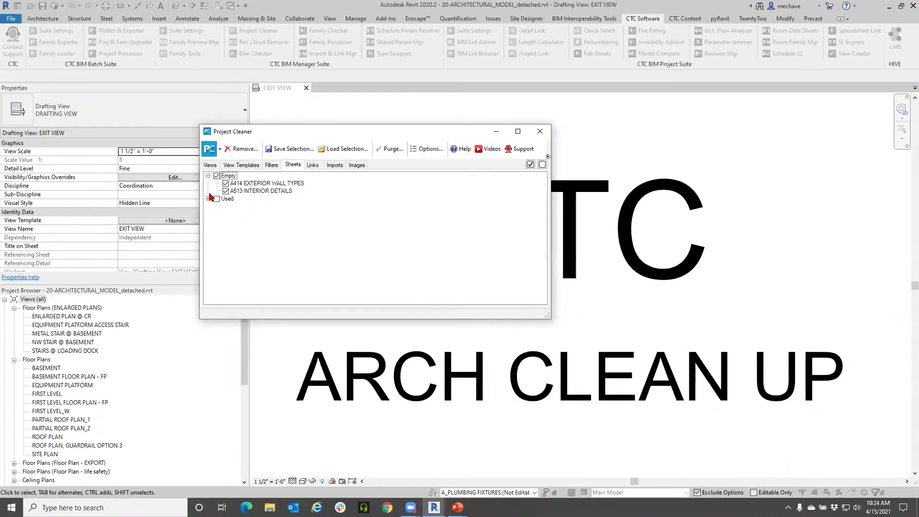
{"action": "left_click", "coordinate": [314, 166]}
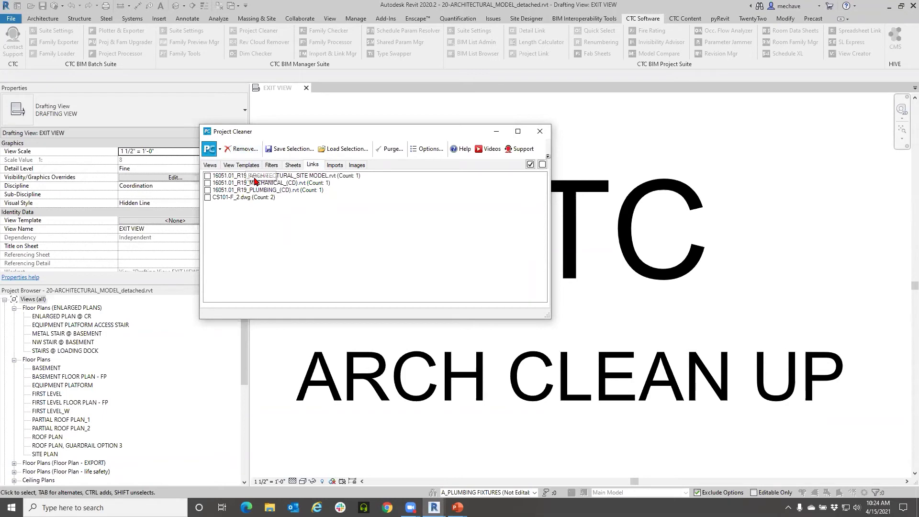
{"action": "left_click", "coordinate": [210, 165]}
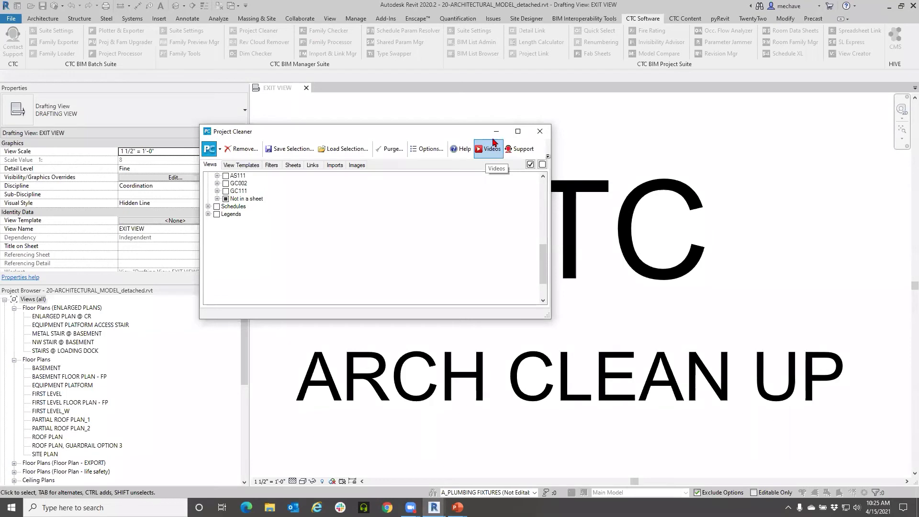
Step: Browse the table of contents of the CTC BIM Manager Suite User Guide from Project Cleaner's help, and close Project Cleaner
{"action": "left_click", "coordinate": [460, 152]}
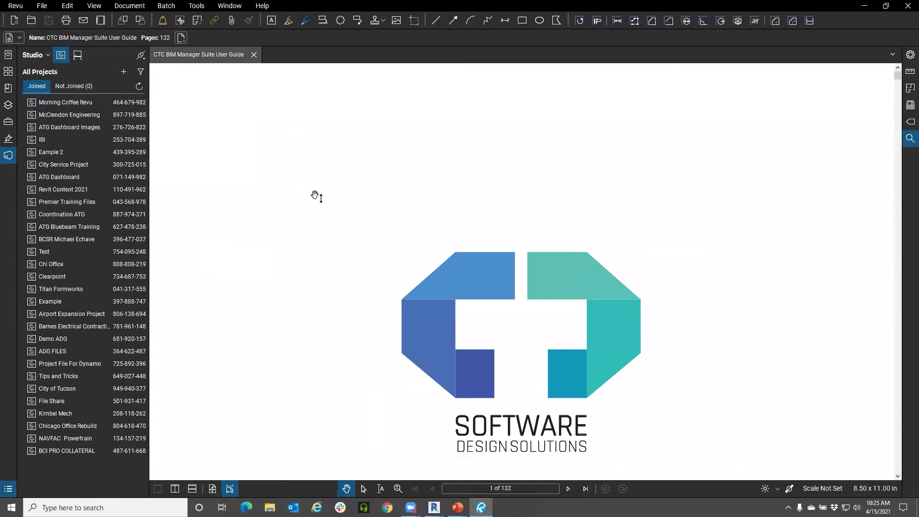
{"action": "scroll", "coordinate": [319, 200], "scroll_direction": "down", "scroll_amount": 3}
{"action": "scroll", "coordinate": [322, 204], "scroll_direction": "down", "scroll_amount": 20}
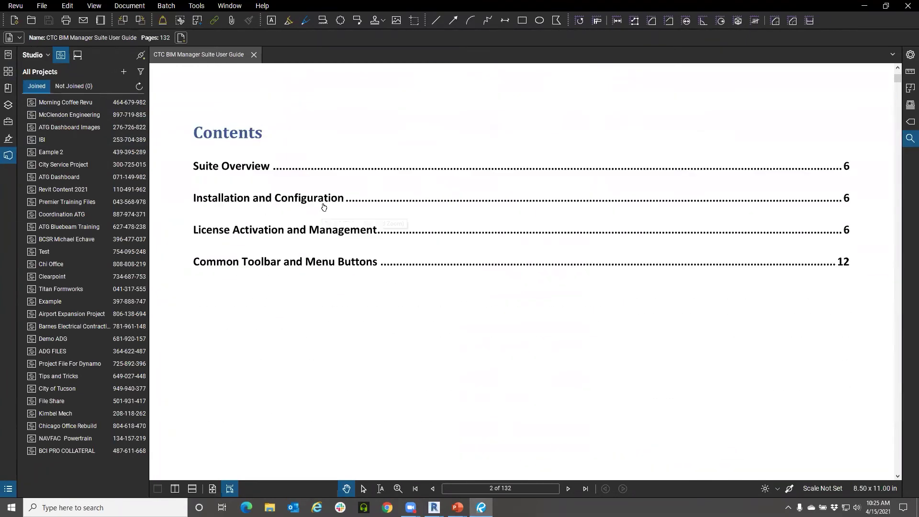
{"action": "scroll", "coordinate": [323, 206], "scroll_direction": "down", "scroll_amount": 4}
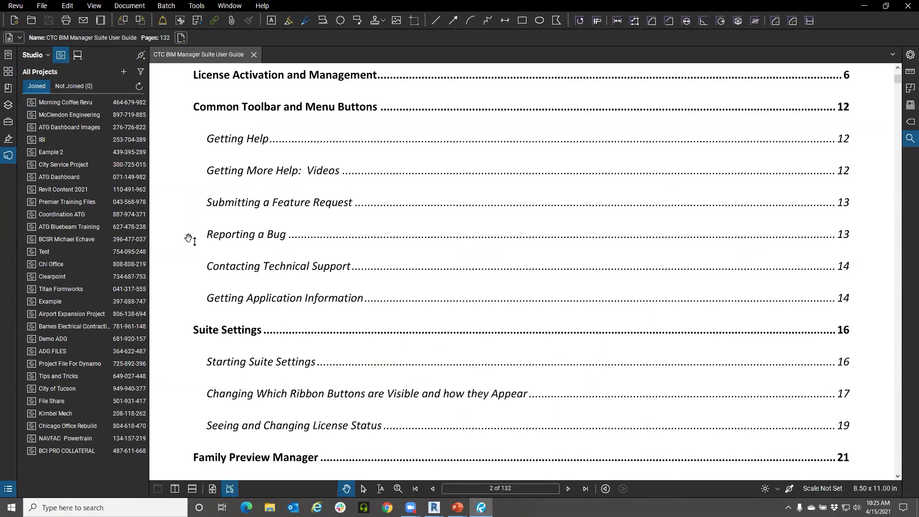
{"action": "left_click", "coordinate": [865, 6]}
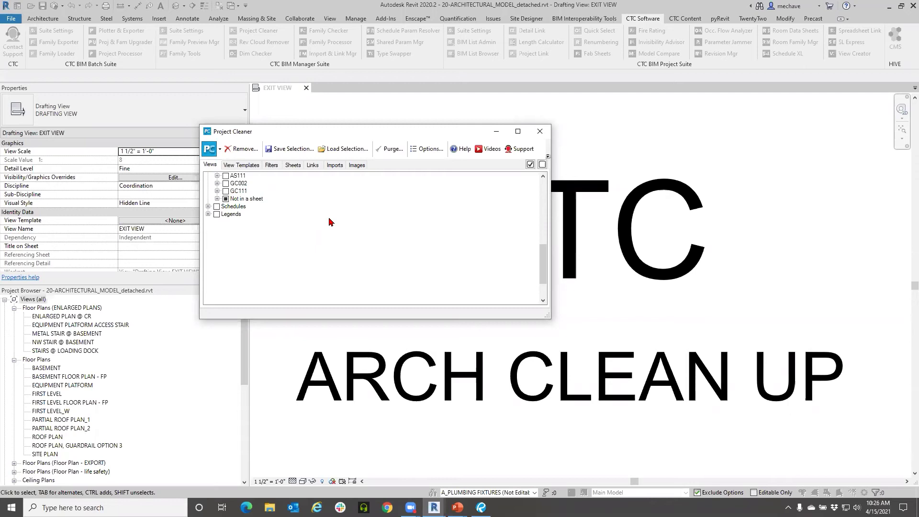
{"action": "left_click", "coordinate": [539, 132]}
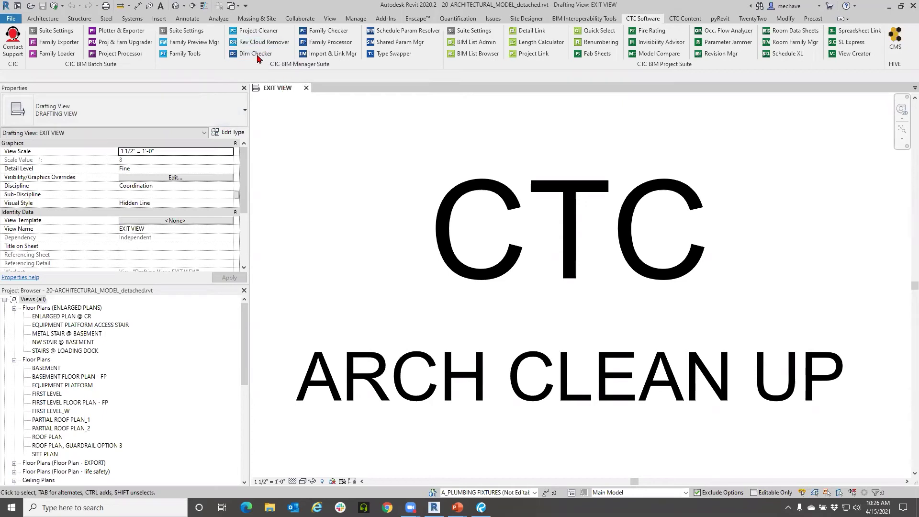
Step: Review Dimension Checker's override search options and its excluded phrases, and close it without running a search
{"action": "left_click", "coordinate": [244, 56]}
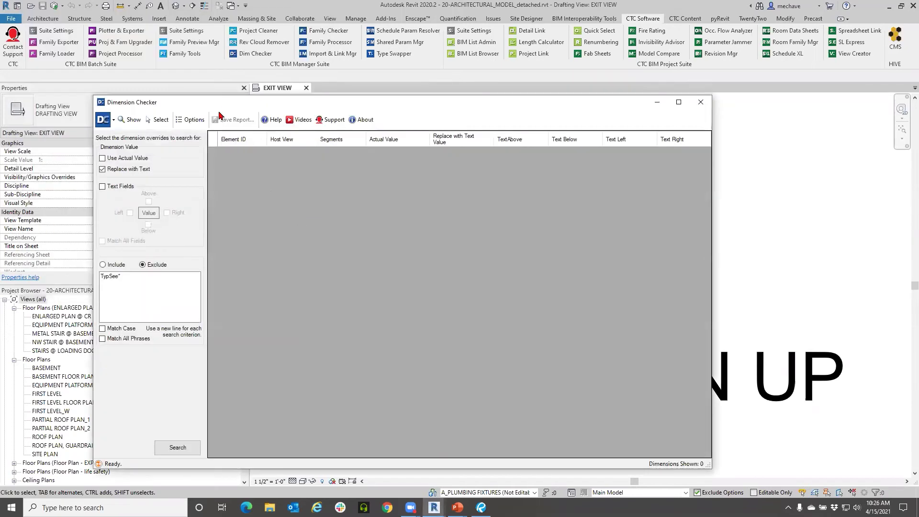
{"action": "left_click_drag", "start_coordinate": [222, 104], "coordinate": [228, 84]}
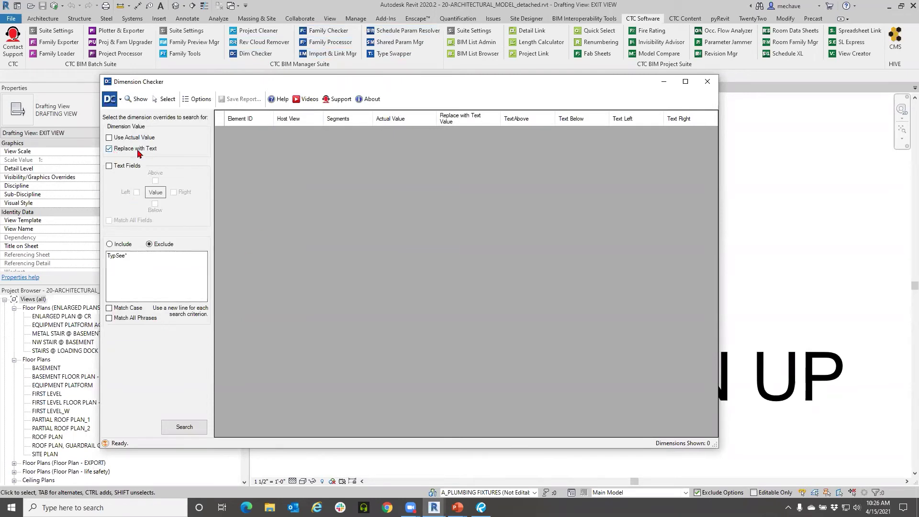
{"action": "left_click", "coordinate": [146, 261]}
{"action": "key", "text": "Return"}
{"action": "mouse_move", "coordinate": [125, 257]}
{"action": "left_mouse_down"}
{"action": "mouse_move", "coordinate": [108, 257]}
{"action": "mouse_move", "coordinate": [119, 263]}
{"action": "left_mouse_up"}
{"action": "left_click", "coordinate": [708, 82]}
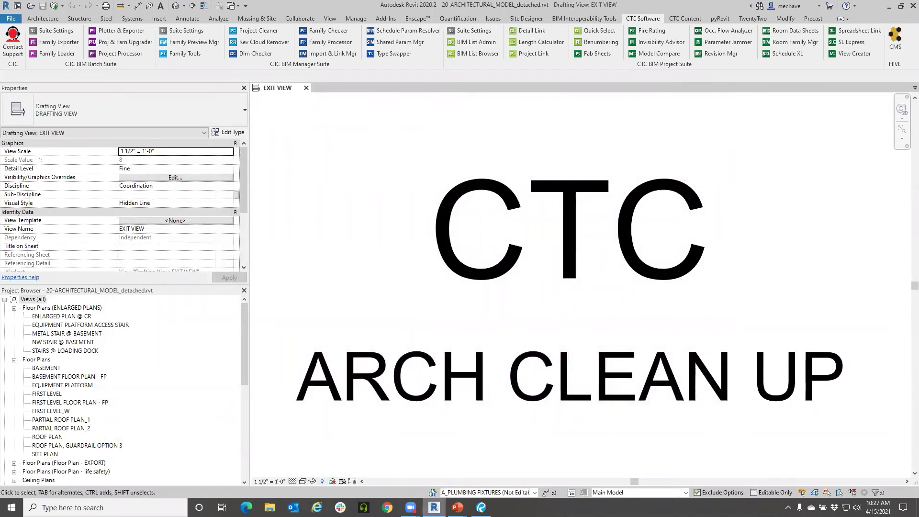
Step: Look through the Revit Models folder inside !RET Demo in File Explorer for a demo model, and close the window
{"action": "mouse_move", "coordinate": [434, 508]}
{"action": "left_click", "coordinate": [270, 507]}
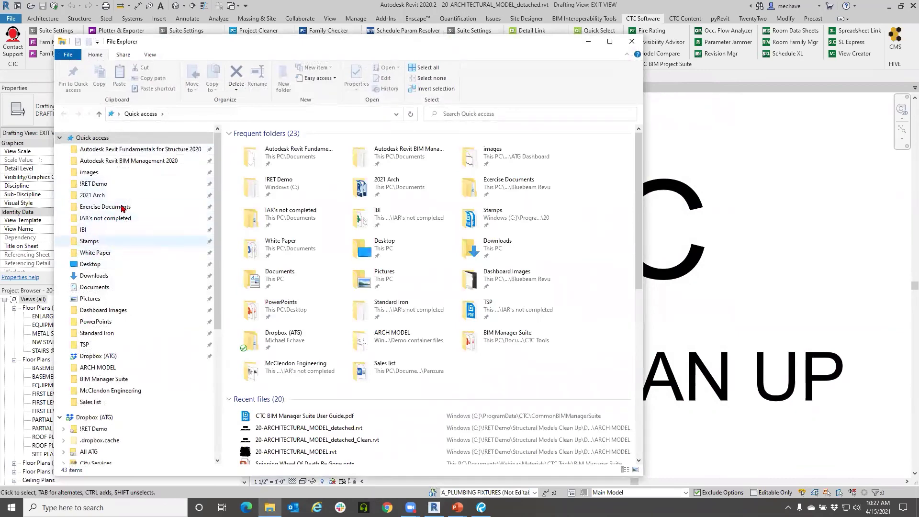
{"action": "left_click", "coordinate": [98, 184]}
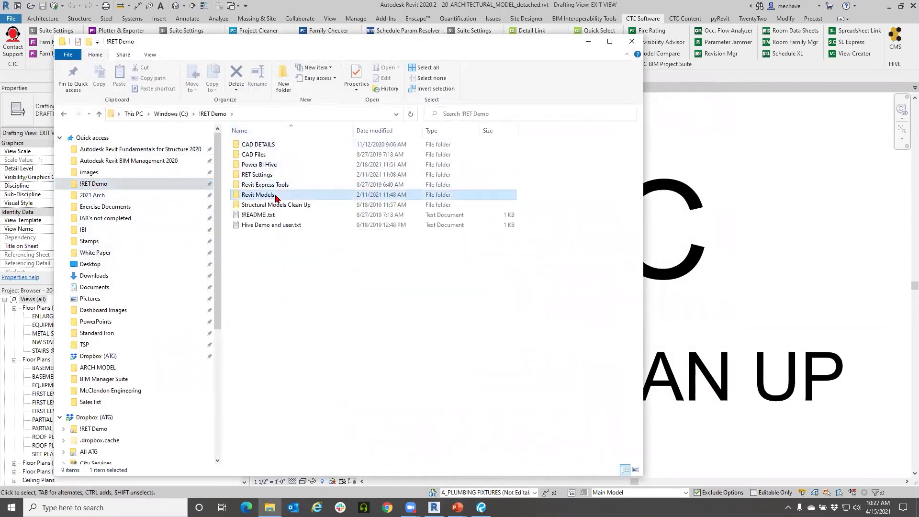
{"action": "double_click", "coordinate": [258, 195]}
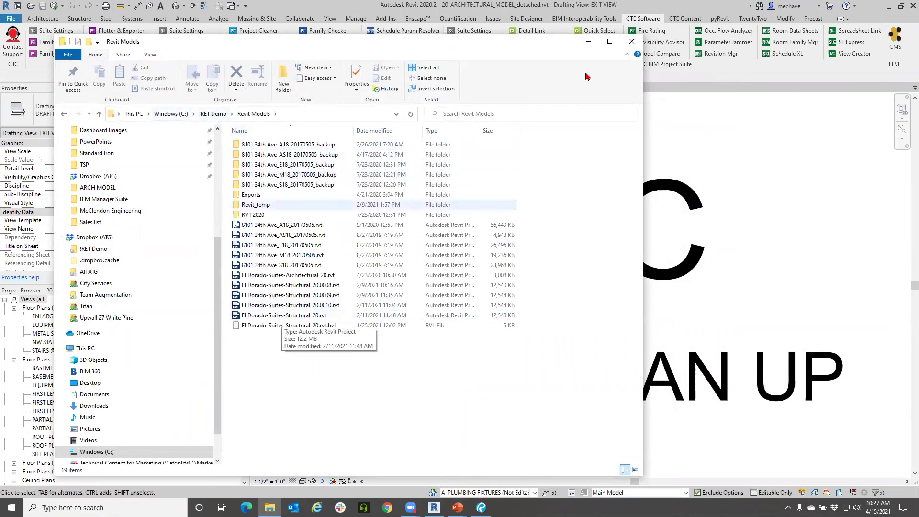
{"action": "left_click", "coordinate": [632, 41]}
Step: Open El Dorado-Suites-Structural_20.rvt from the Revit Models folder inside !RET Demo and bring up the CTC Software tools
{"action": "left_click", "coordinate": [12, 20]}
{"action": "left_click", "coordinate": [29, 80]}
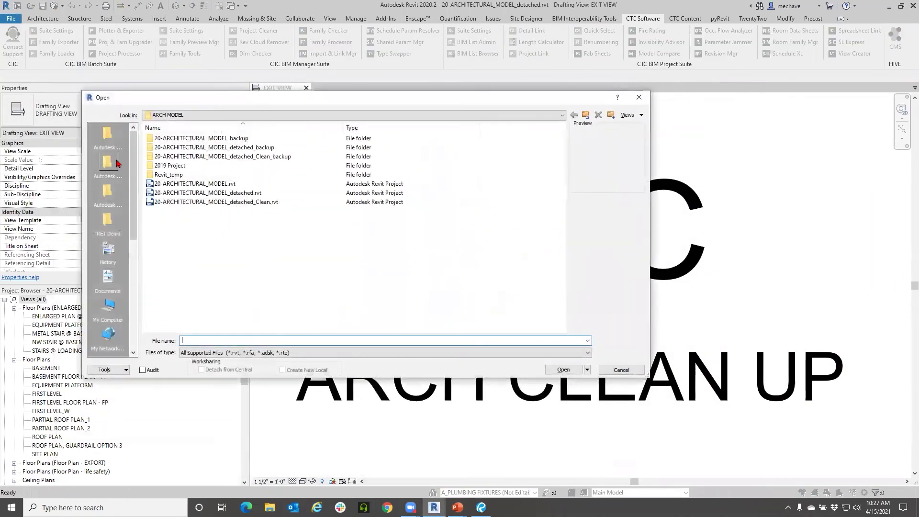
{"action": "left_click", "coordinate": [107, 222]}
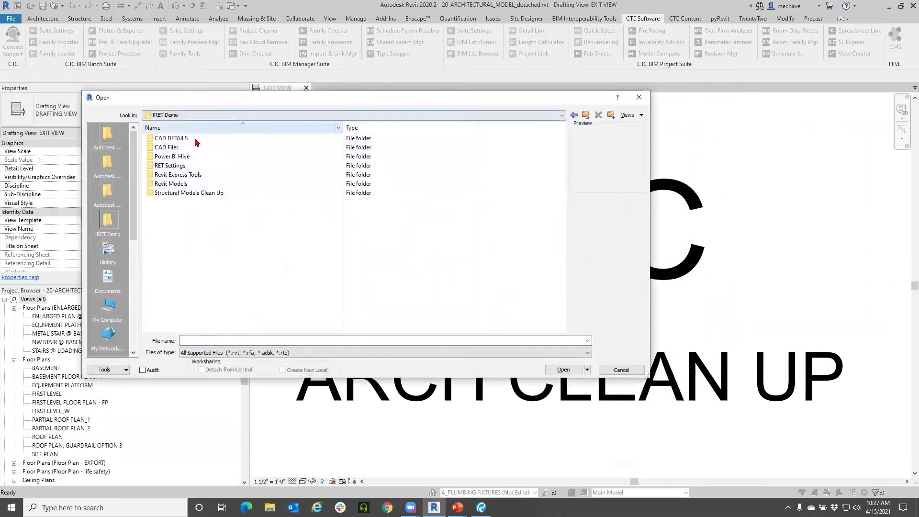
{"action": "double_click", "coordinate": [183, 185]}
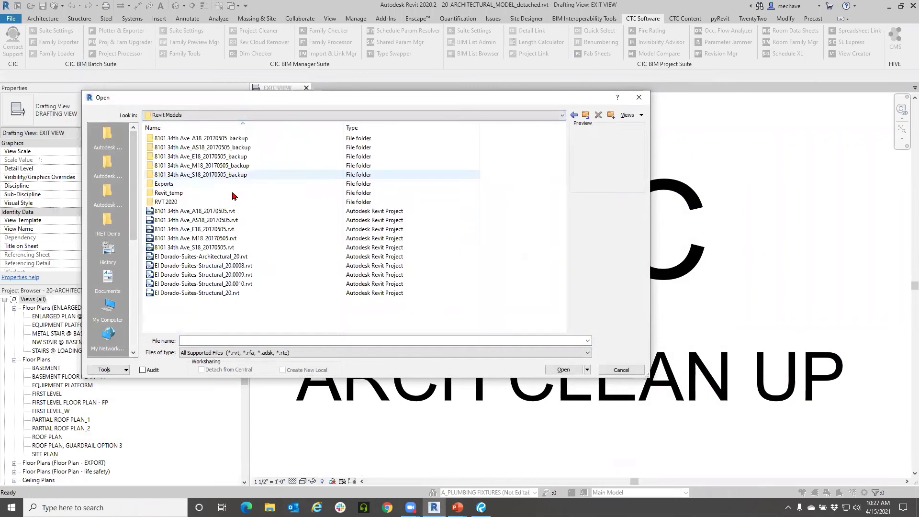
{"action": "left_click", "coordinate": [196, 293]}
{"action": "left_click", "coordinate": [563, 369]}
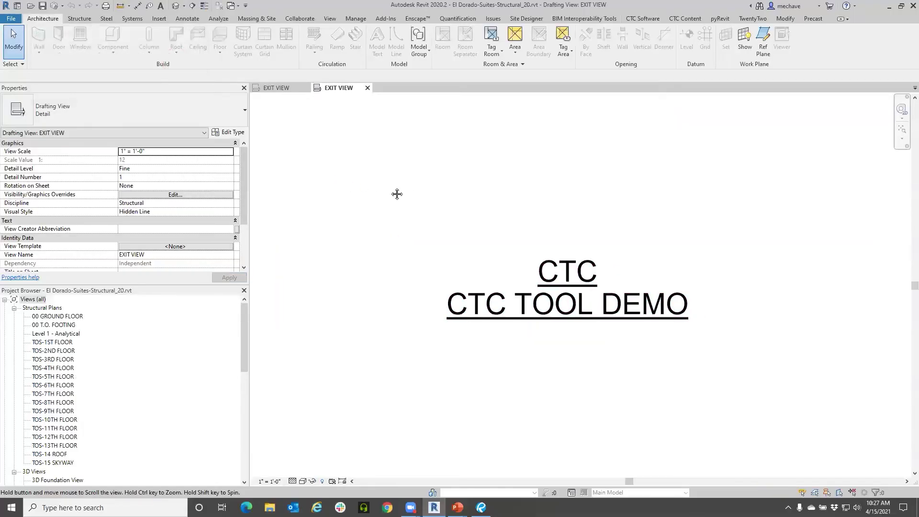
{"action": "left_click", "coordinate": [651, 19]}
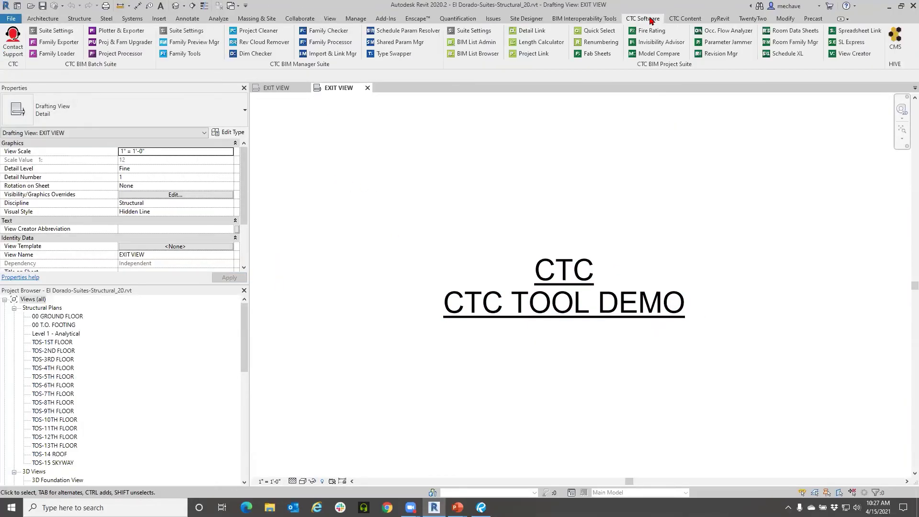
Step: Run a Dimension Checker search for dimensions whose value is replaced with text, excluding the phrases Typ and See*
{"action": "left_click", "coordinate": [254, 53]}
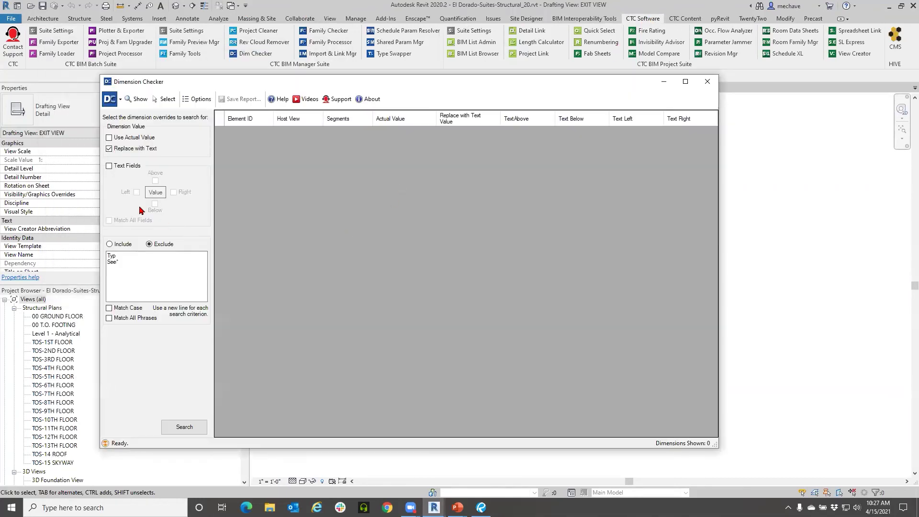
{"action": "left_click", "coordinate": [180, 434]}
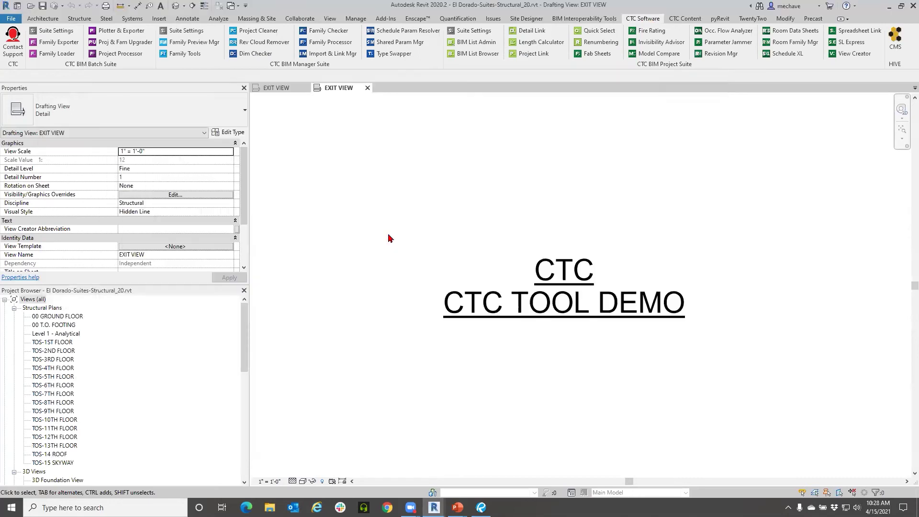
{"action": "mouse_move", "coordinate": [434, 508]}
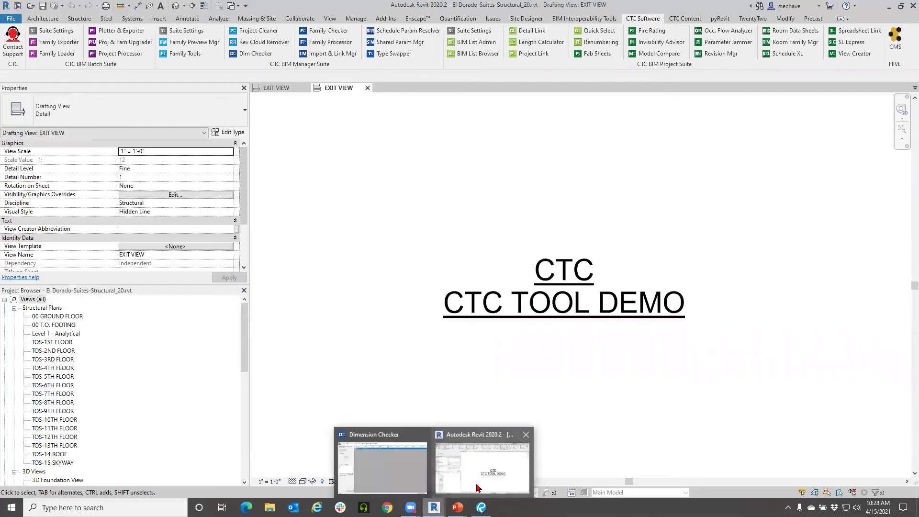
{"action": "left_click", "coordinate": [477, 487]}
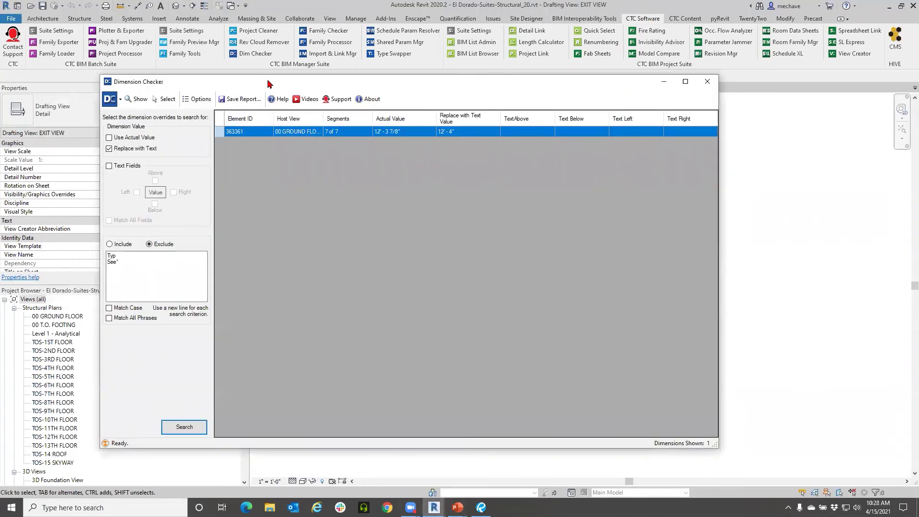
Step: Review the excluded phrases in Dimension Checker, and widen the Host View column of the results to show the full view name
{"action": "left_click", "coordinate": [129, 261]}
{"action": "key", "text": "ctrl+a"}
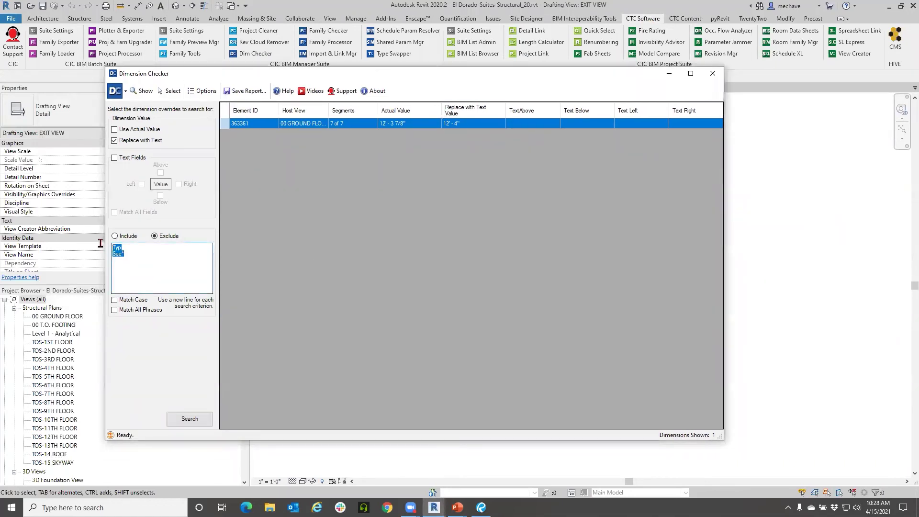
{"action": "left_click", "coordinate": [141, 264]}
{"action": "key", "text": "ctrl+a"}
{"action": "left_click", "coordinate": [124, 253]}
{"action": "left_click_drag", "start_coordinate": [122, 248], "coordinate": [105, 247]}
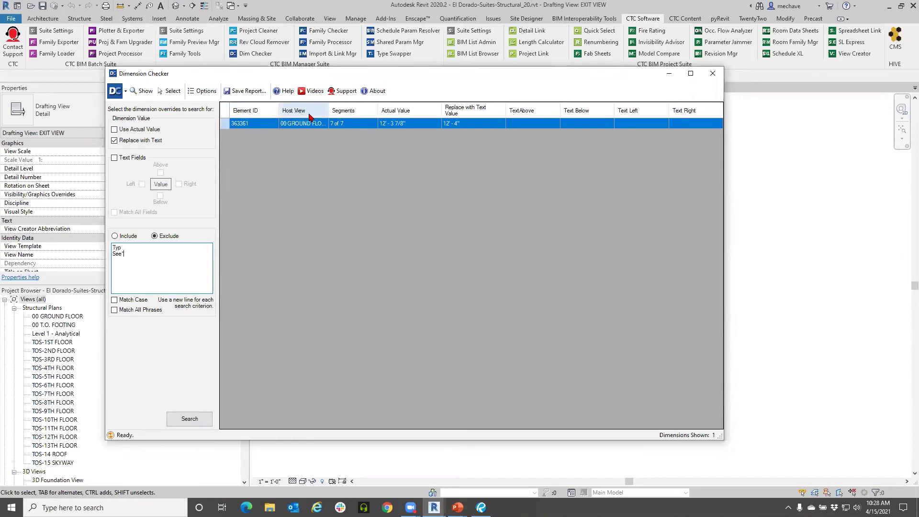
{"action": "mouse_move", "coordinate": [329, 110]}
{"action": "left_mouse_down"}
{"action": "mouse_move", "coordinate": [408, 110]}
{"action": "mouse_move", "coordinate": [343, 111]}
{"action": "left_mouse_up"}
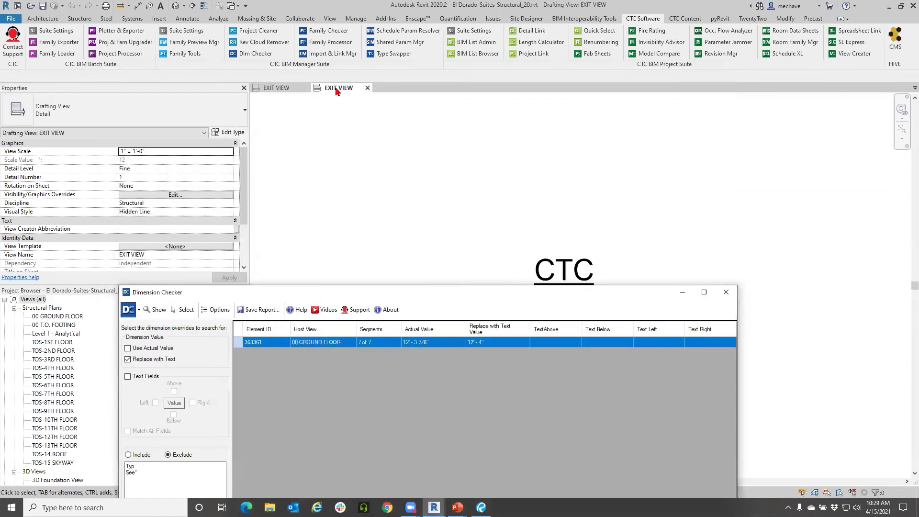
Step: Show the overridden dimension from the results in the 00 GROUND FLOOR plan, and select it in the model
{"action": "left_click_drag", "start_coordinate": [376, 297], "coordinate": [365, 406]}
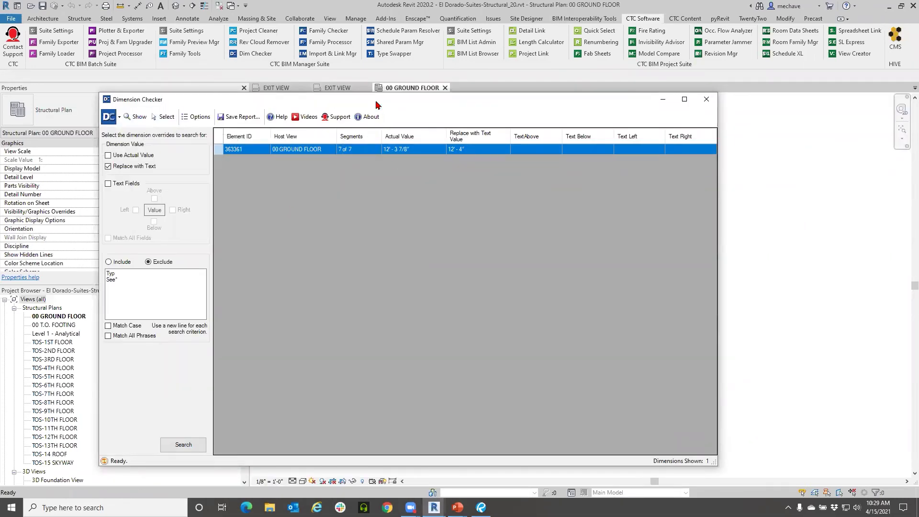
{"action": "left_click_drag", "start_coordinate": [377, 105], "coordinate": [400, 306]}
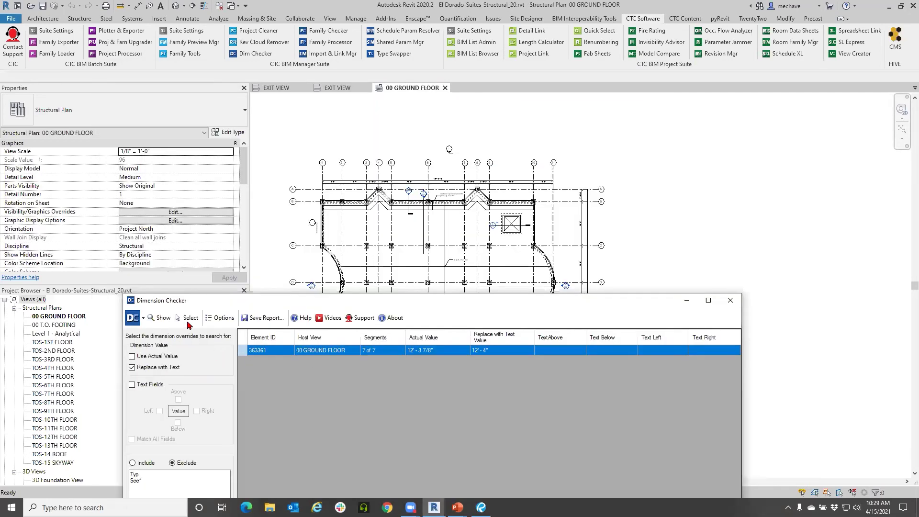
{"action": "left_click", "coordinate": [189, 317]}
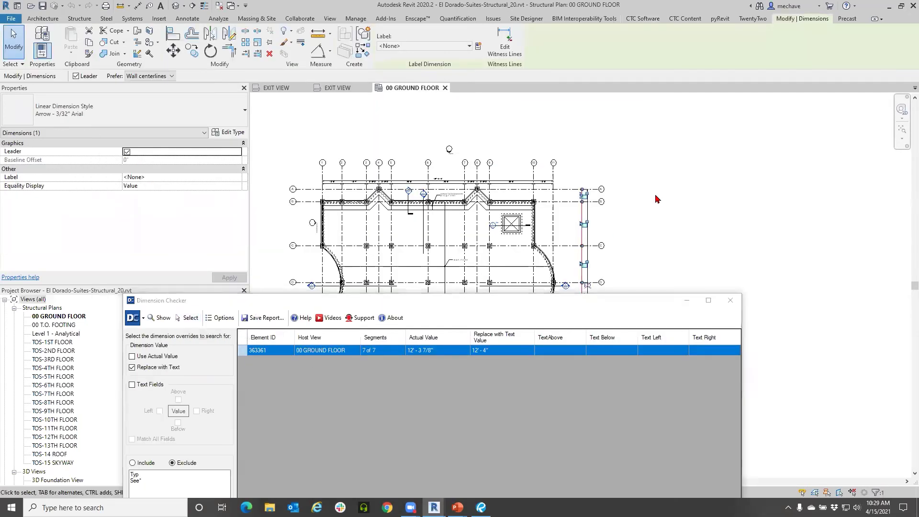
{"action": "scroll", "coordinate": [604, 239], "scroll_direction": "up", "scroll_amount": 5}
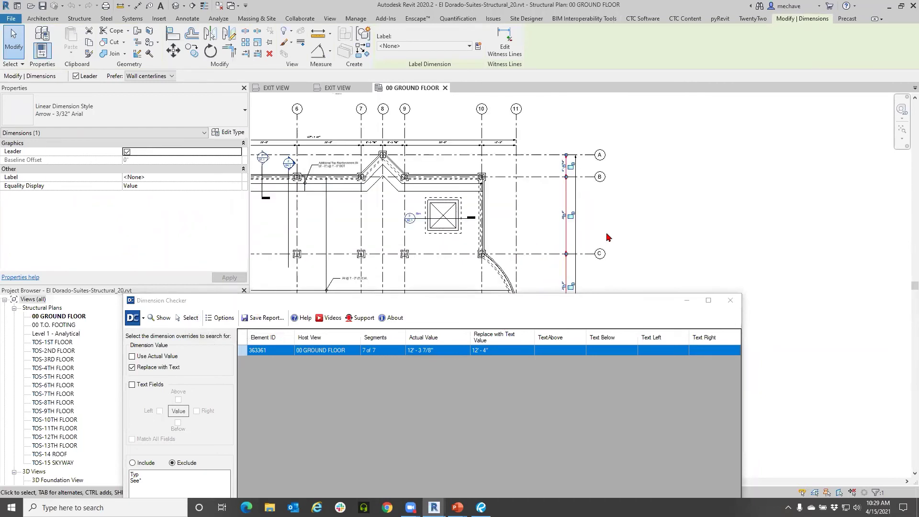
{"action": "middle_click_drag", "start_coordinate": [495, 244], "coordinate": [534, 203]}
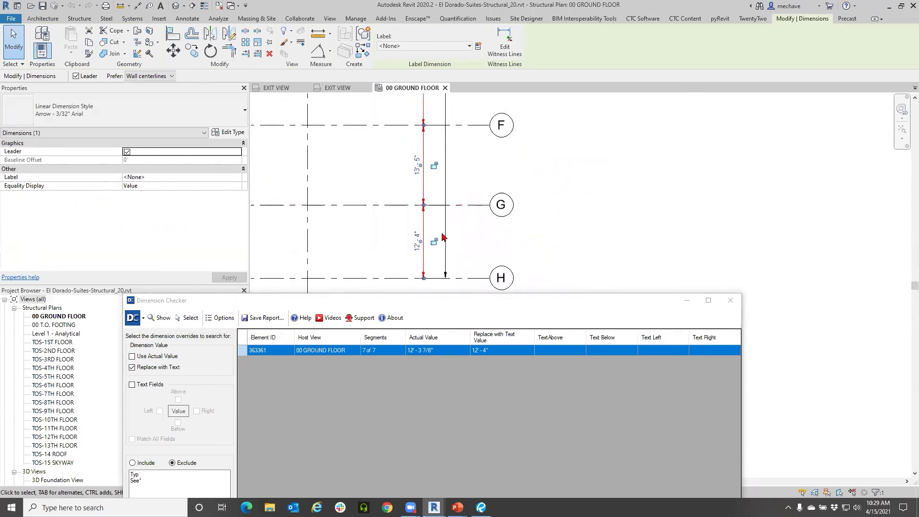
Step: Deselect the dimension string between the lettered grids and pick out only its overridden segment between grids G and H
{"action": "left_click", "coordinate": [456, 231]}
{"action": "left_click", "coordinate": [428, 229]}
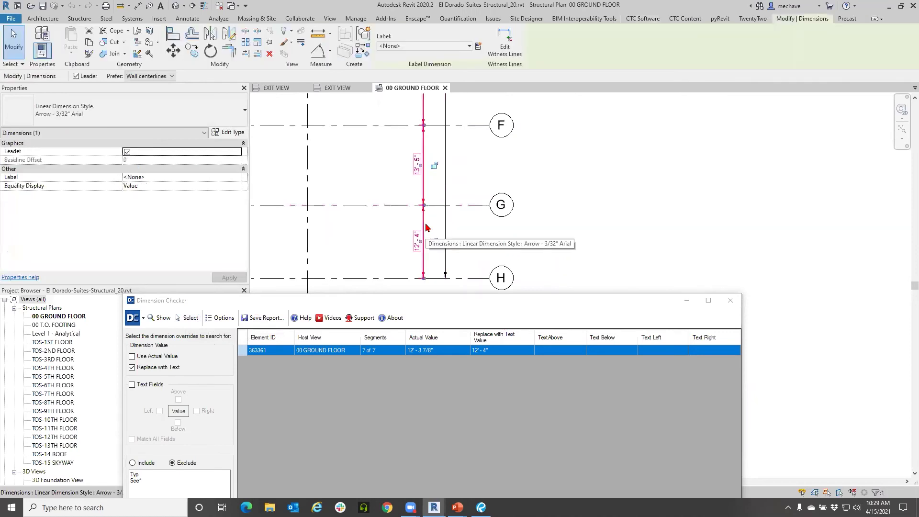
{"action": "left_click", "coordinate": [488, 234]}
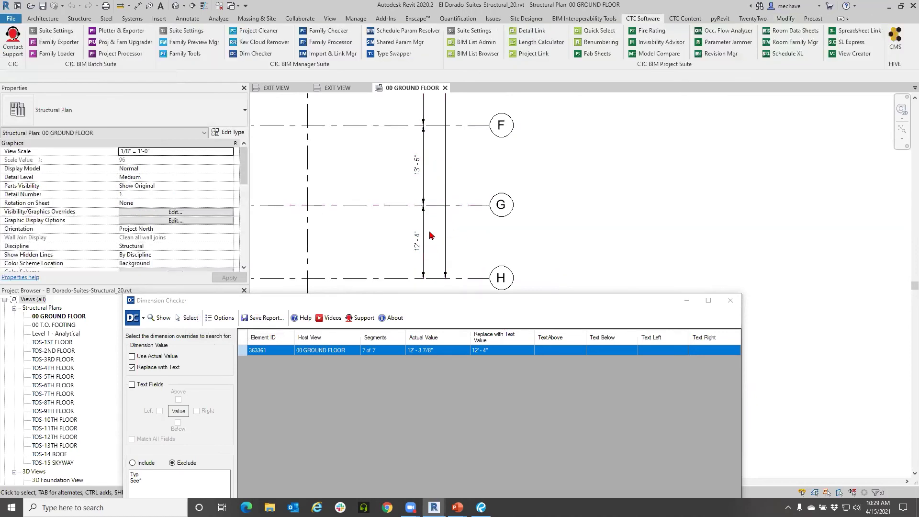
{"action": "left_click", "coordinate": [424, 235]}
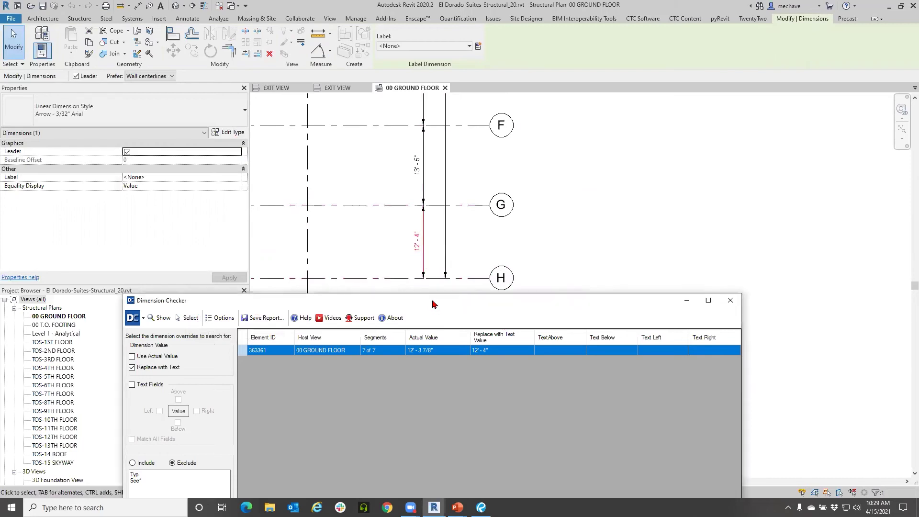
Step: Bring up Dimension Checker's option to save the results as an Excel workbook, dismiss it without saving, and close Dimension Checker
{"action": "left_click_drag", "start_coordinate": [433, 304], "coordinate": [402, 82]}
{"action": "left_click", "coordinate": [235, 95]}
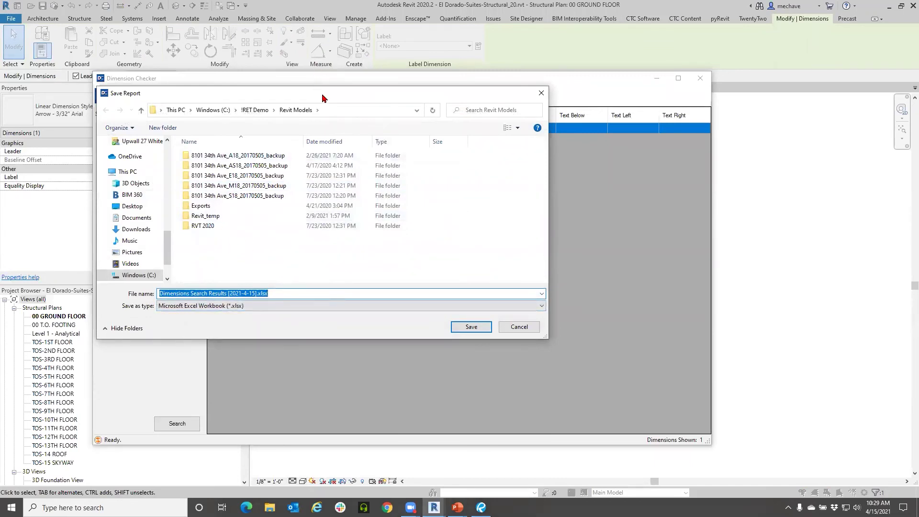
{"action": "left_click_drag", "start_coordinate": [322, 98], "coordinate": [435, 152]}
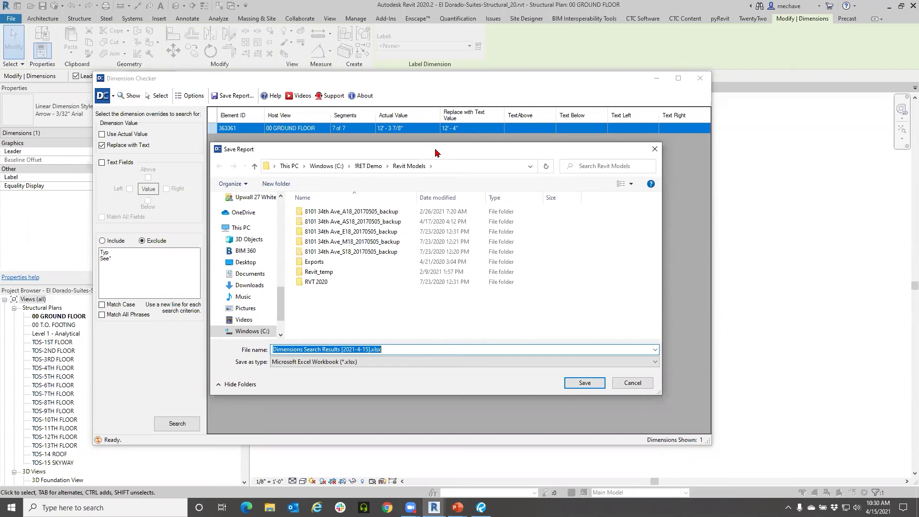
{"action": "left_click", "coordinate": [654, 149]}
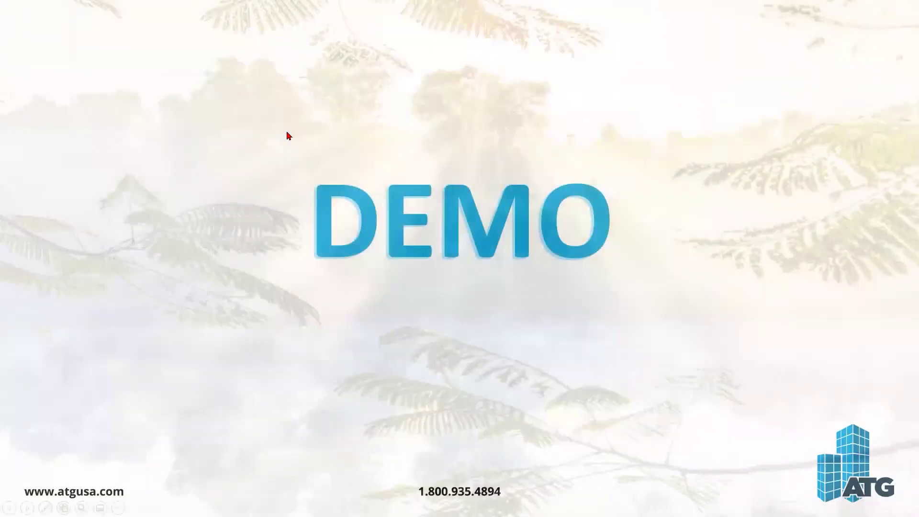
Step: Switch back to Revit from the slide show, check the view filters listed in Project Cleaner, and close it
{"action": "key", "text": "alt+Tab"}
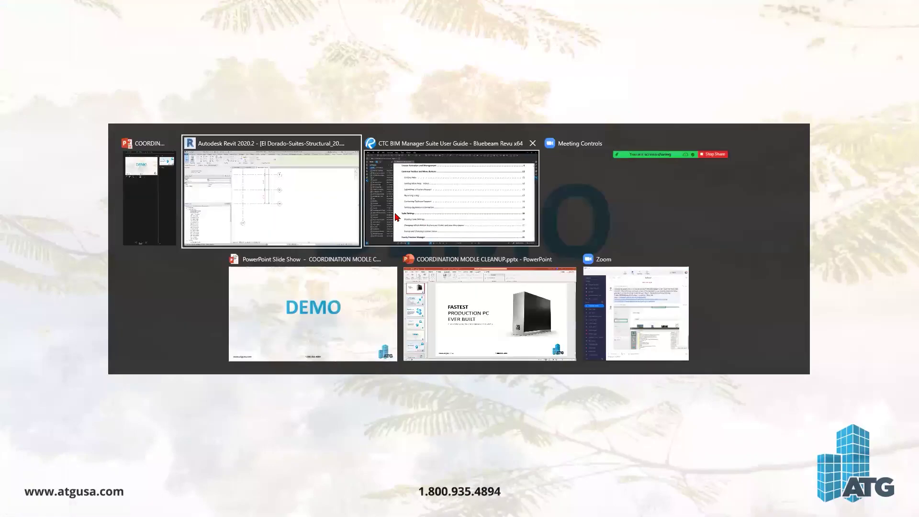
{"action": "left_click", "coordinate": [305, 203]}
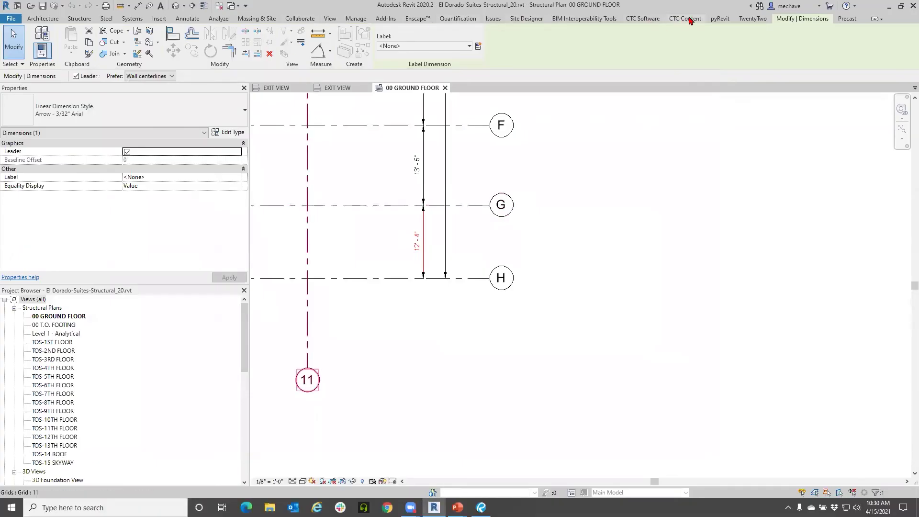
{"action": "left_click", "coordinate": [657, 19]}
{"action": "left_click", "coordinate": [253, 31]}
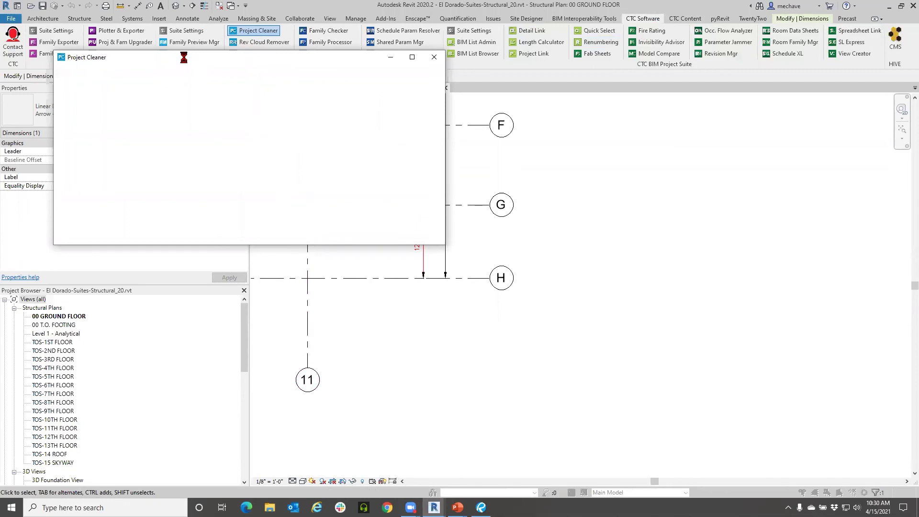
{"action": "left_click", "coordinate": [274, 167]}
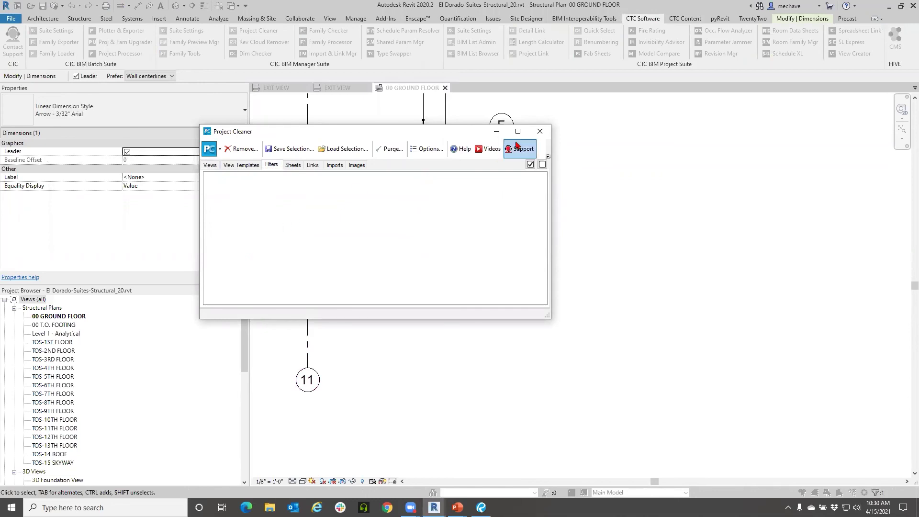
{"action": "left_click", "coordinate": [540, 131]}
Step: Check Revit's own Filters dialog for rule-based and selection filters, and close it without changes
{"action": "left_click", "coordinate": [355, 18]}
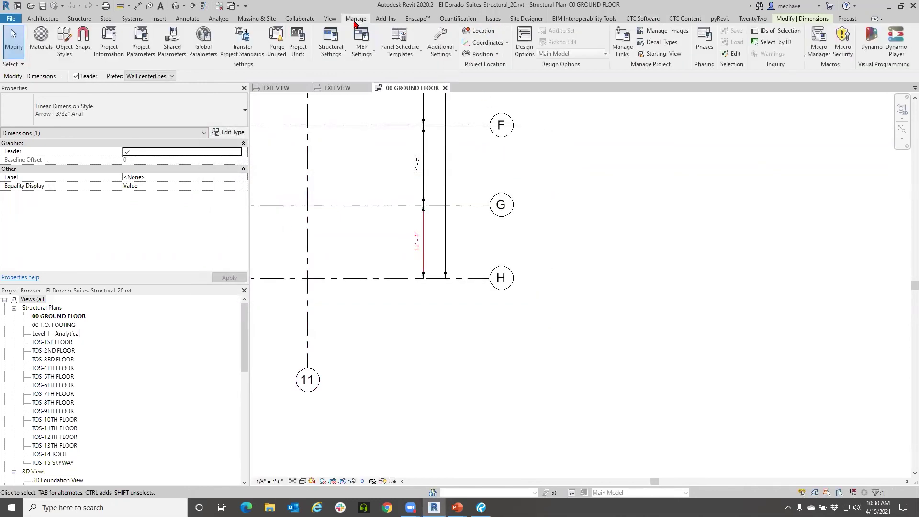
{"action": "left_click", "coordinate": [329, 19]}
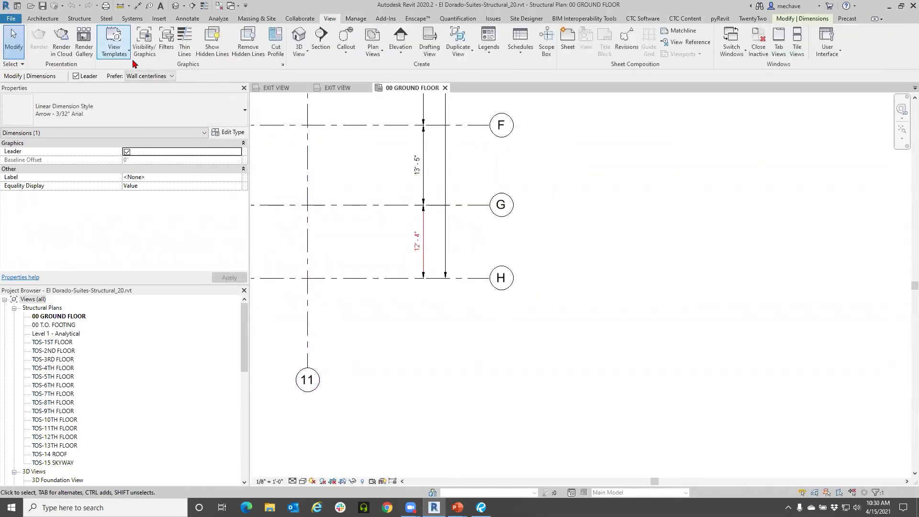
{"action": "left_click", "coordinate": [166, 48]}
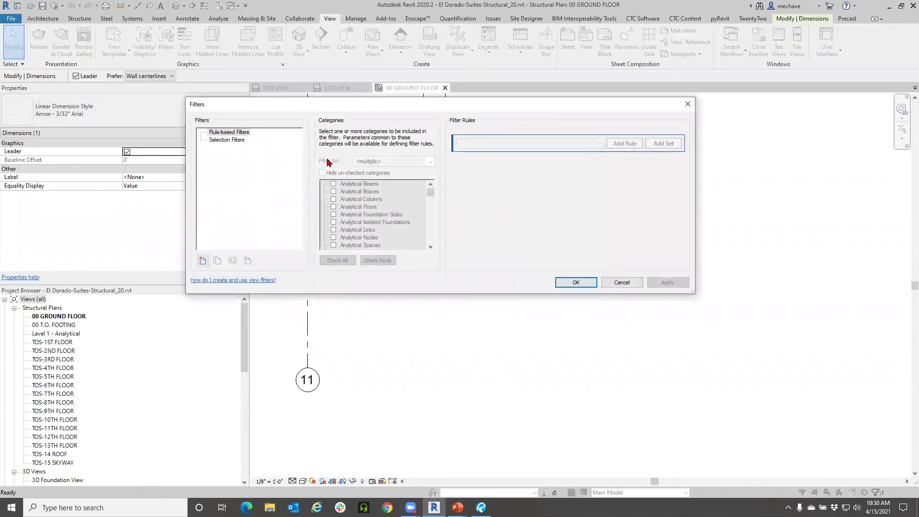
{"action": "key", "text": "Escape"}
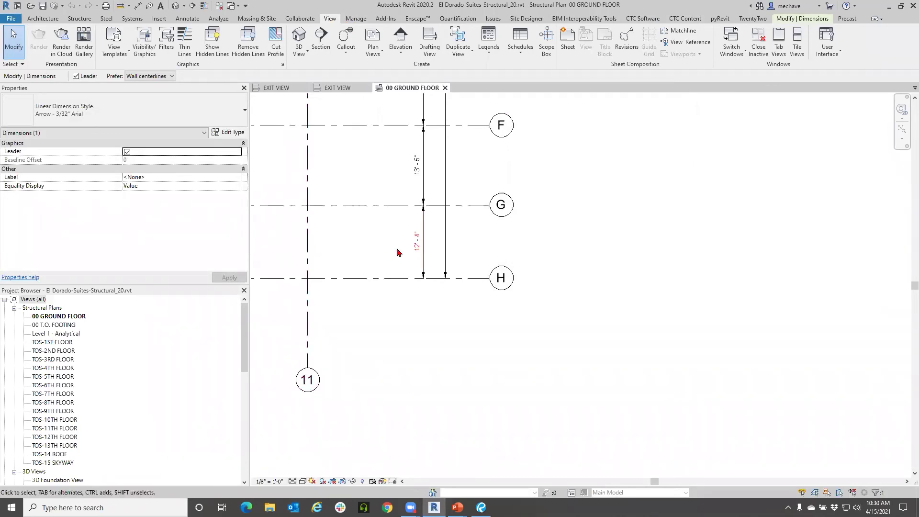
Step: Open Type Swapper, go through the duplicate families, and choose Level Head - Circle as the replacement for Level Head - Circle1
{"action": "left_click", "coordinate": [643, 19]}
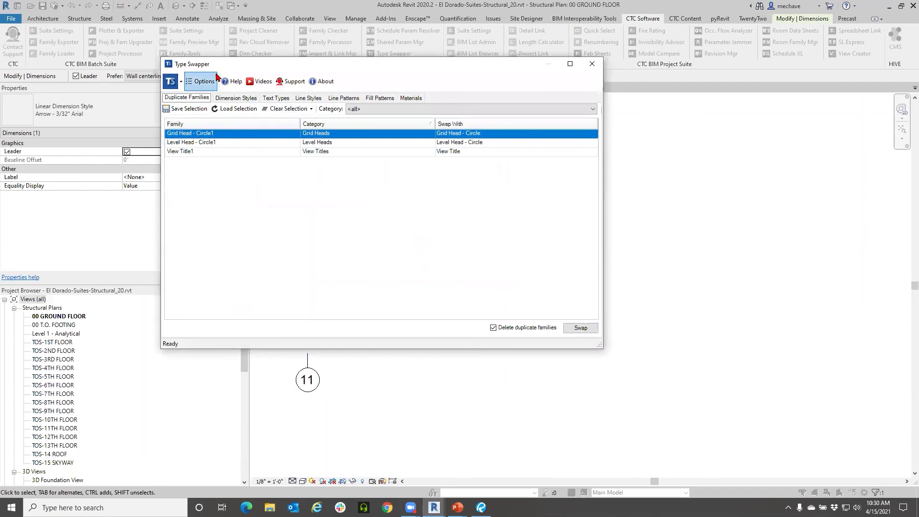
{"action": "left_click_drag", "start_coordinate": [217, 70], "coordinate": [218, 86]}
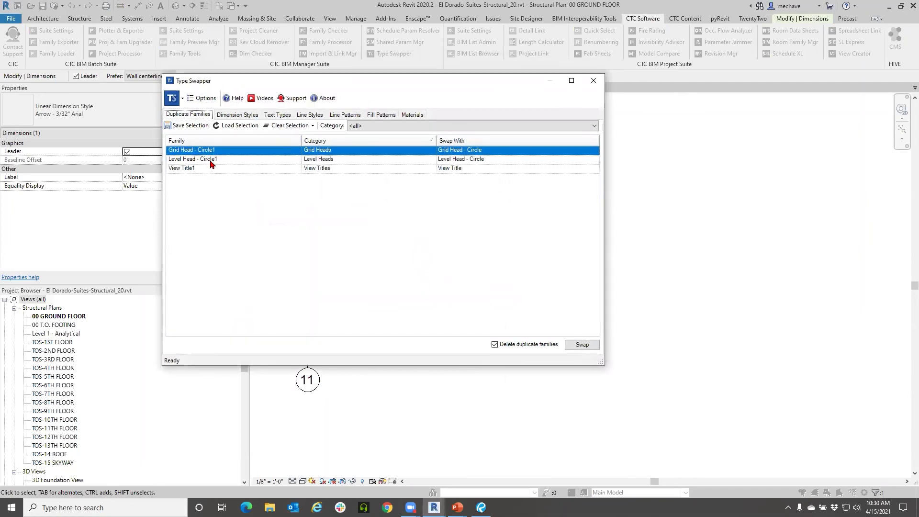
{"action": "left_click", "coordinate": [216, 159]}
{"action": "left_click", "coordinate": [196, 169]}
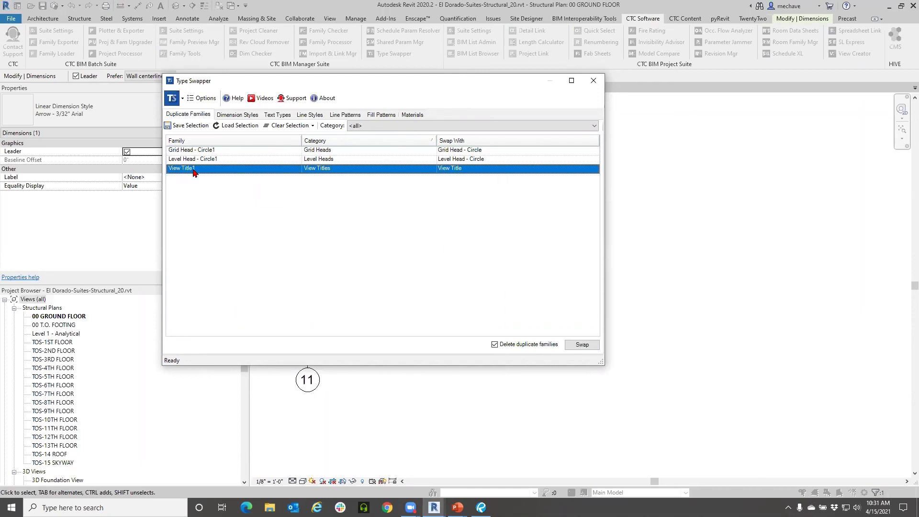
{"action": "left_click", "coordinate": [217, 161]}
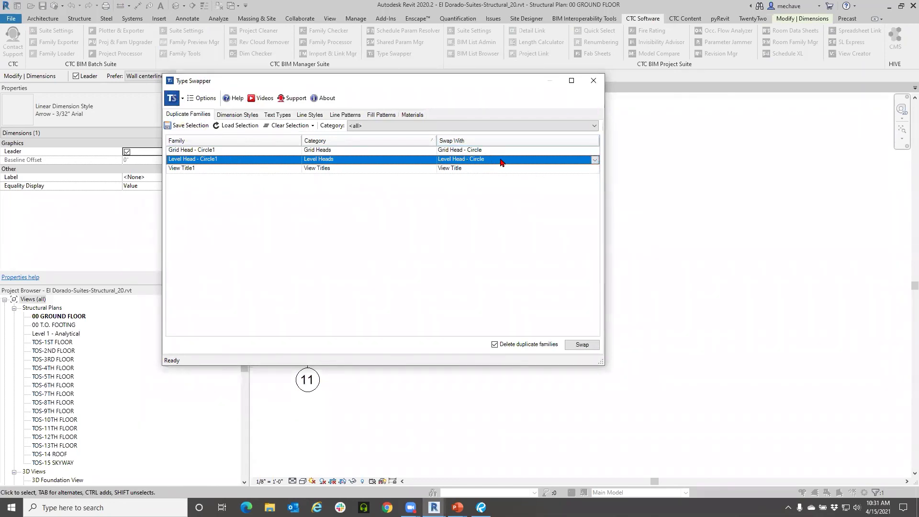
{"action": "left_click", "coordinate": [595, 160]}
{"action": "left_click", "coordinate": [471, 176]}
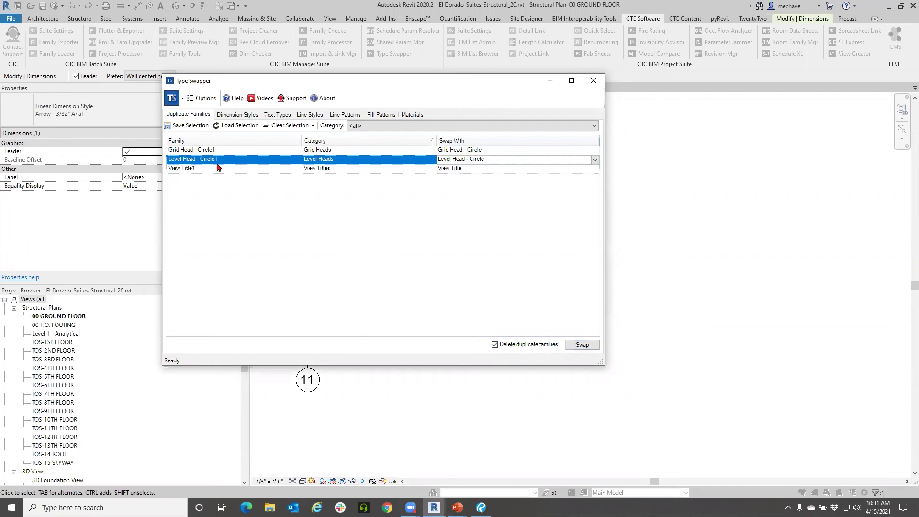
Step: Swap the listed duplicate families with their originals, delete the duplicates from the project, and dismiss the event log
{"action": "left_click", "coordinate": [581, 345]}
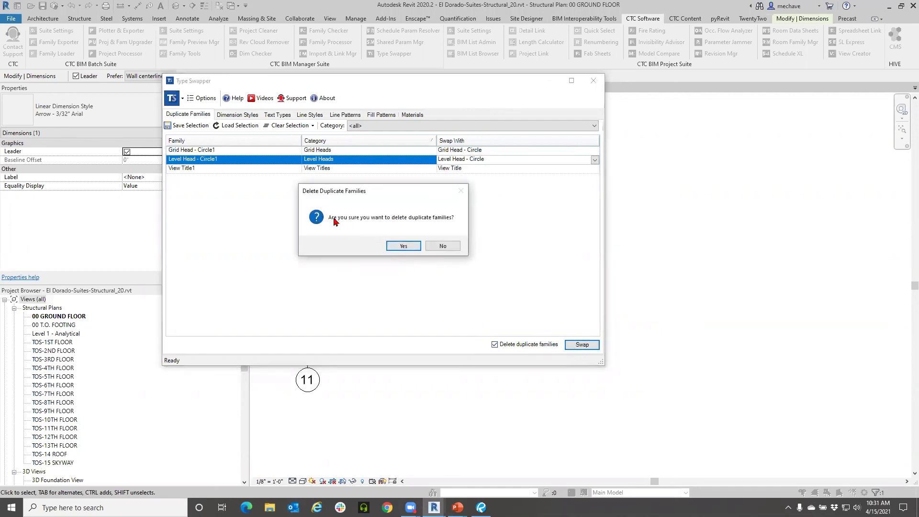
{"action": "left_click", "coordinate": [397, 245]}
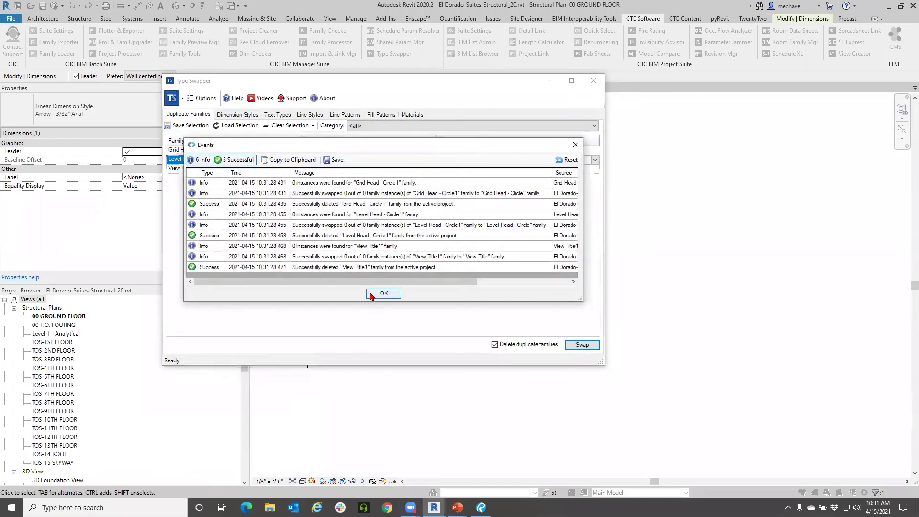
{"action": "left_click", "coordinate": [384, 293]}
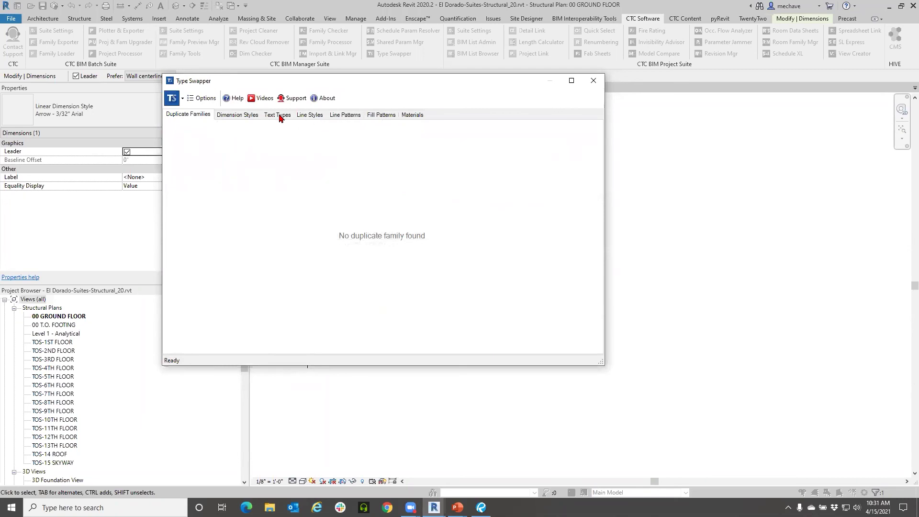
Step: Review the project's dimension styles in Type Swapper and check the available replacements for the linear Arrow - 3/32" Arial type, keeping No Change
{"action": "left_click", "coordinate": [248, 115]}
{"action": "scroll", "coordinate": [296, 199], "scroll_direction": "down", "scroll_amount": 1}
{"action": "scroll", "coordinate": [296, 199], "scroll_direction": "up", "scroll_amount": 1}
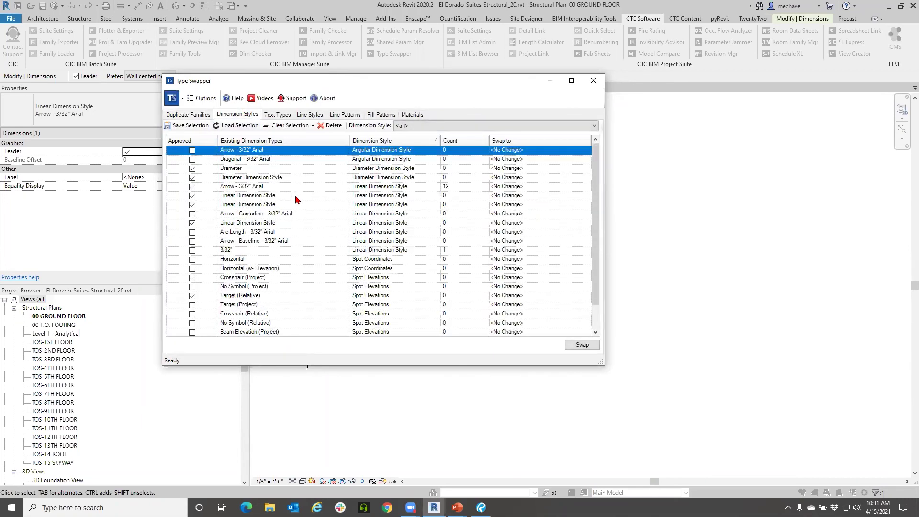
{"action": "left_click", "coordinate": [273, 187]}
{"action": "left_click", "coordinate": [587, 189]}
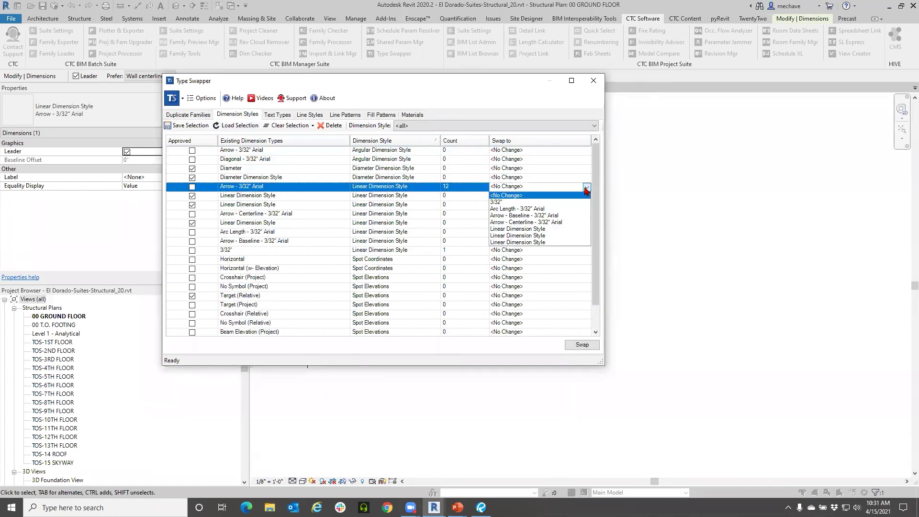
{"action": "left_click", "coordinate": [438, 245]}
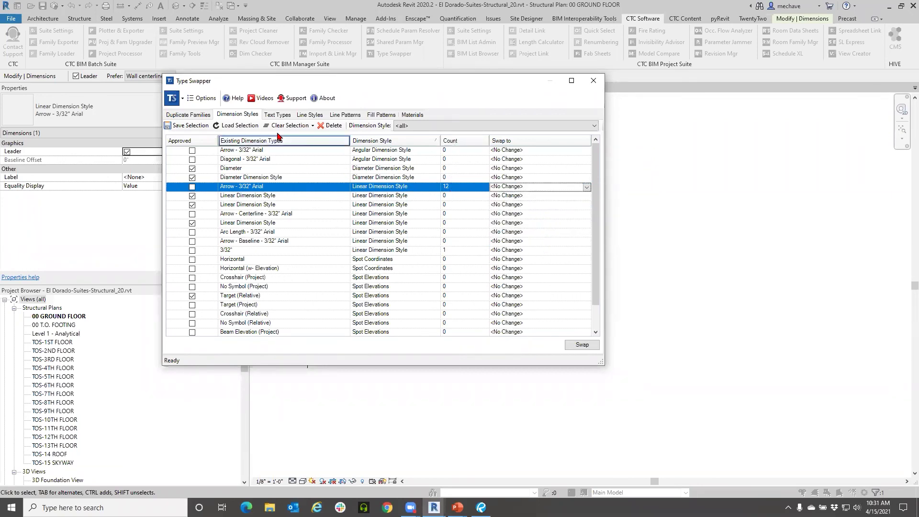
Step: Review the text types and line styles in Type Swapper, checking the usage of the <Sketch> and Thin Lines styles
{"action": "left_click", "coordinate": [274, 117]}
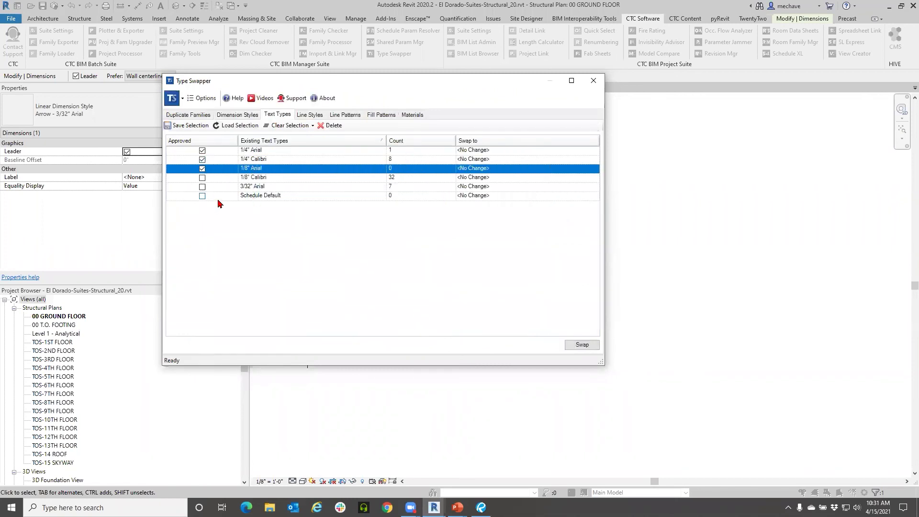
{"action": "left_click", "coordinate": [310, 117]}
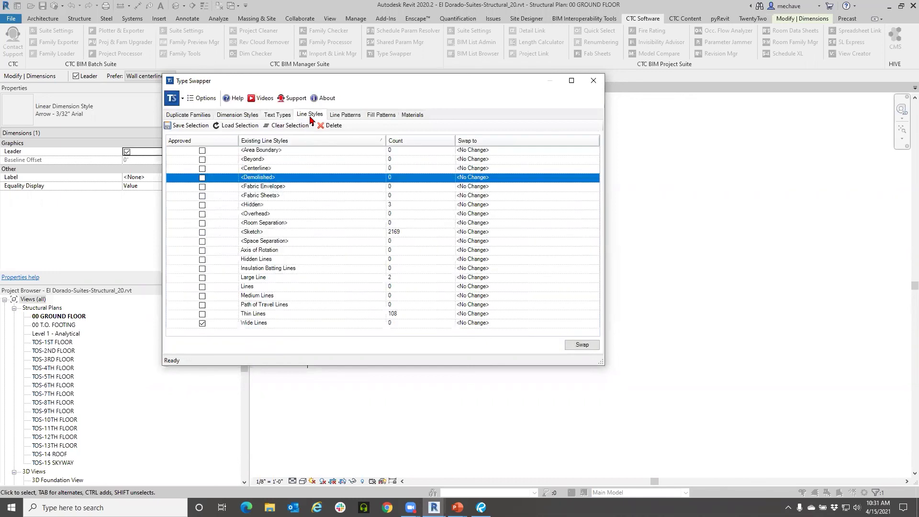
{"action": "left_click", "coordinate": [324, 232]}
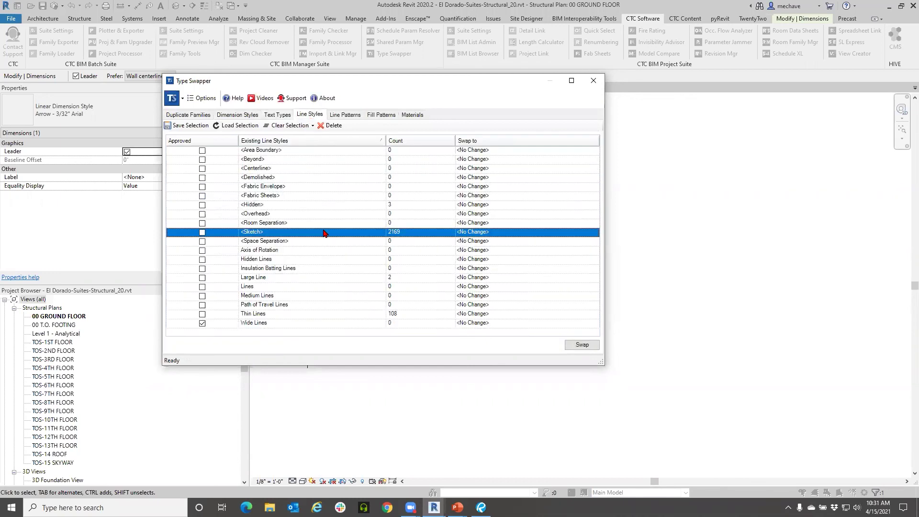
{"action": "left_click", "coordinate": [268, 314]}
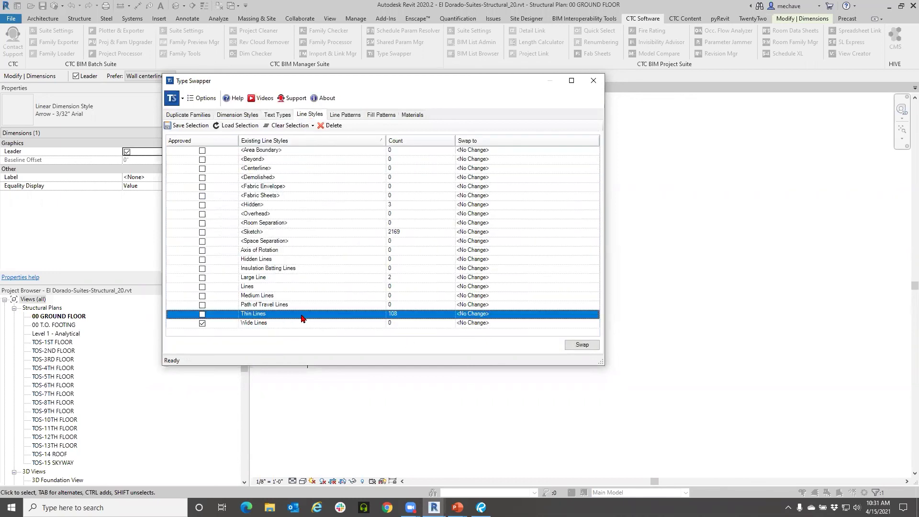
Step: Look through the existing line patterns, including the imported ones, and the fill patterns in Type Swapper
{"action": "left_click", "coordinate": [355, 119]}
{"action": "scroll", "coordinate": [348, 235], "scroll_direction": "down", "scroll_amount": 5}
{"action": "scroll", "coordinate": [348, 234], "scroll_direction": "down", "scroll_amount": 5}
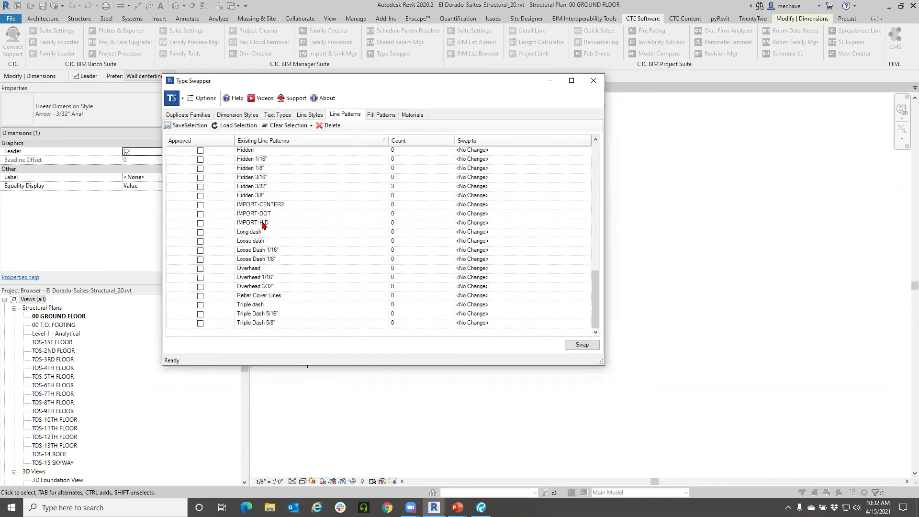
{"action": "scroll", "coordinate": [386, 191], "scroll_direction": "up", "scroll_amount": 5}
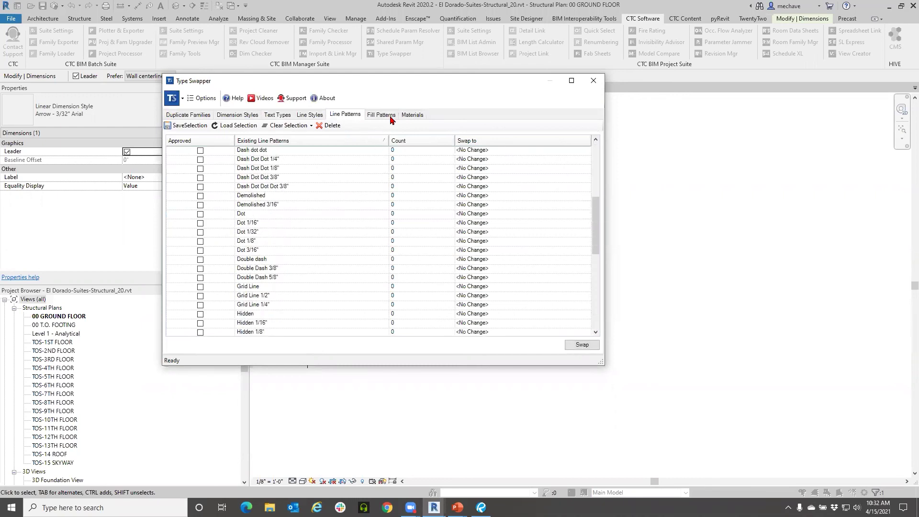
{"action": "left_click", "coordinate": [372, 117]}
{"action": "scroll", "coordinate": [340, 244], "scroll_direction": "down", "scroll_amount": 5}
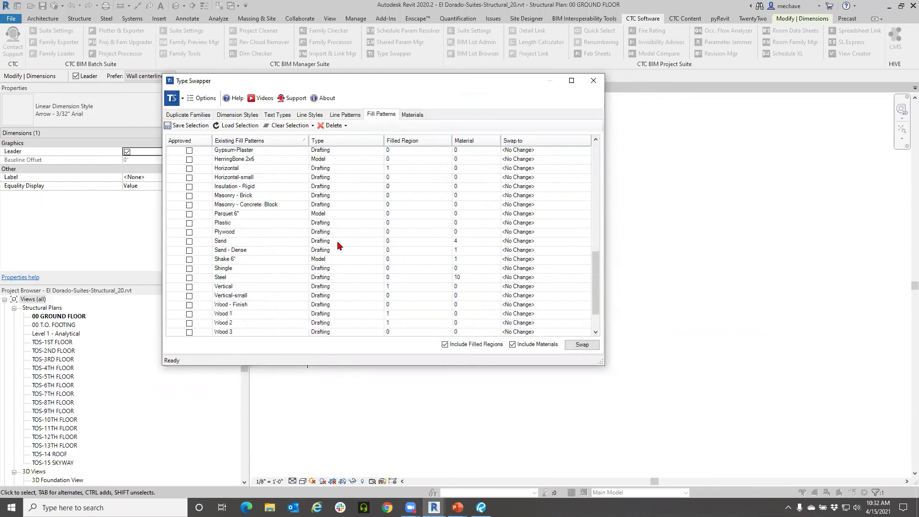
Step: Look through the existing materials in Type Swapper and close the tool without swapping anything
{"action": "left_click", "coordinate": [412, 115]}
{"action": "scroll", "coordinate": [384, 193], "scroll_direction": "down", "scroll_amount": 8}
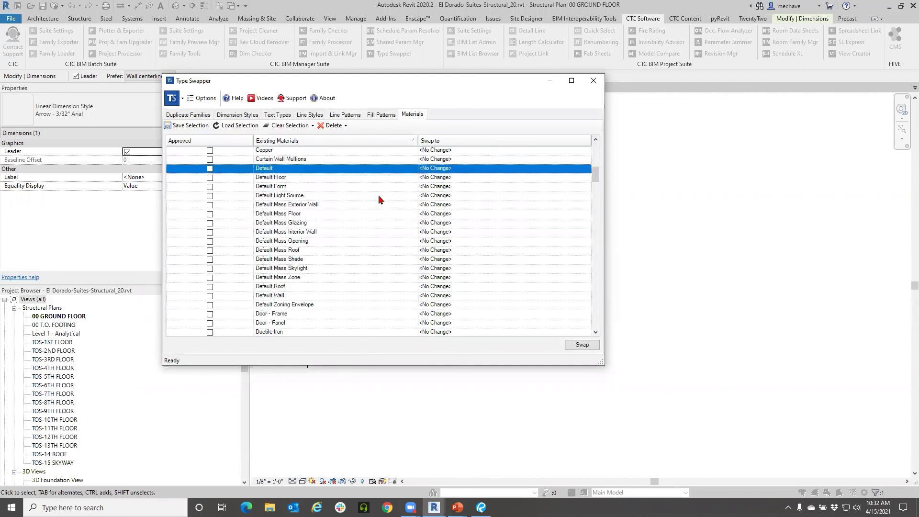
{"action": "scroll", "coordinate": [378, 200], "scroll_direction": "down", "scroll_amount": 7}
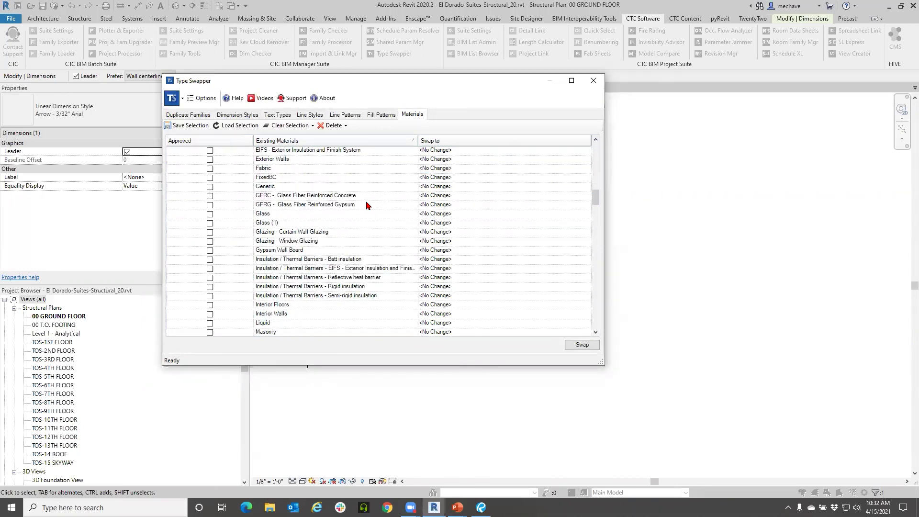
{"action": "scroll", "coordinate": [368, 205], "scroll_direction": "down", "scroll_amount": 1}
{"action": "left_click", "coordinate": [593, 80]}
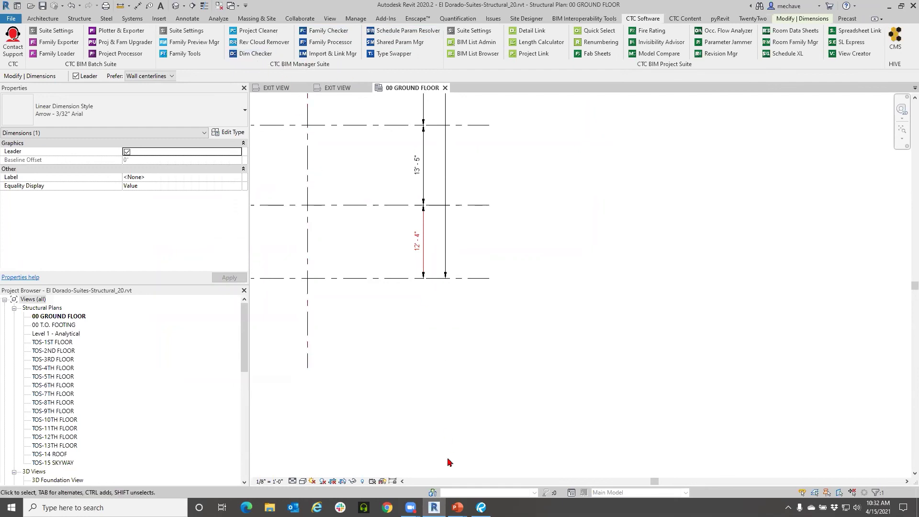
Step: Switch to the PowerPoint slide show and advance from the DEMO slide to the Review slide
{"action": "mouse_move", "coordinate": [457, 508]}
{"action": "left_click", "coordinate": [477, 484]}
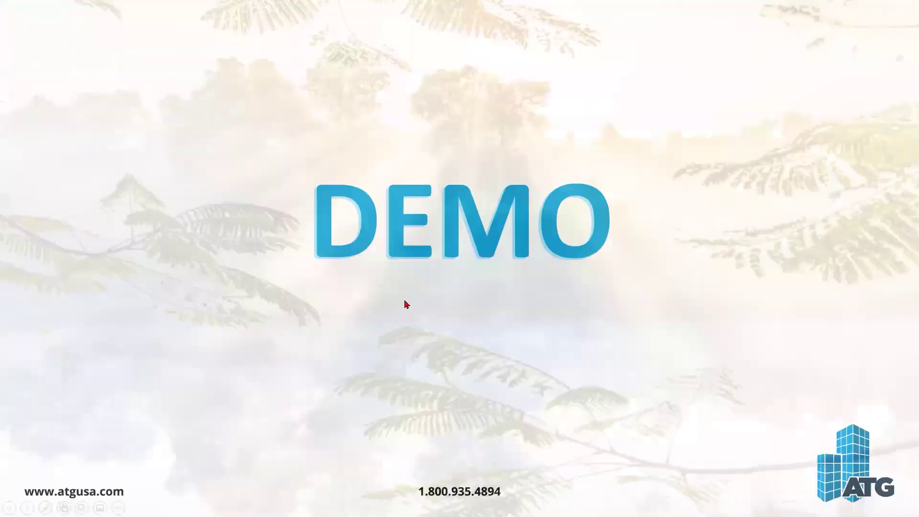
{"action": "left_click", "coordinate": [406, 305]}
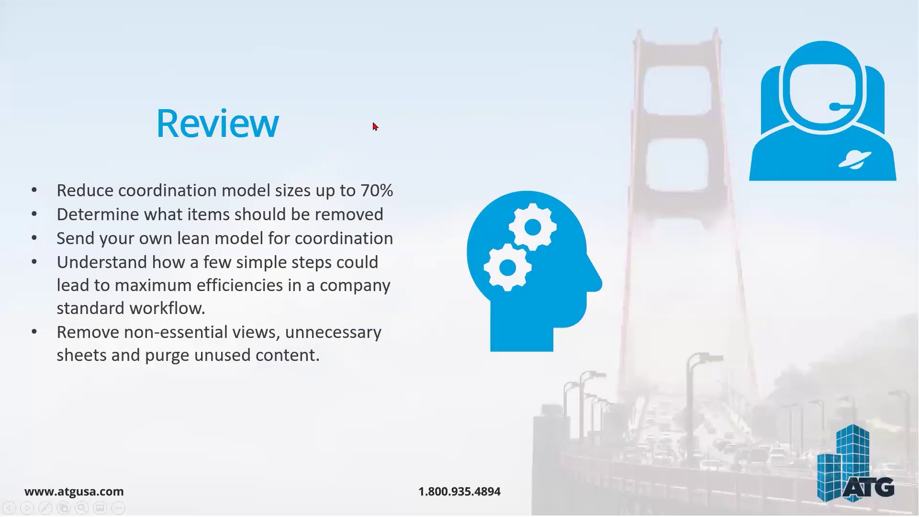